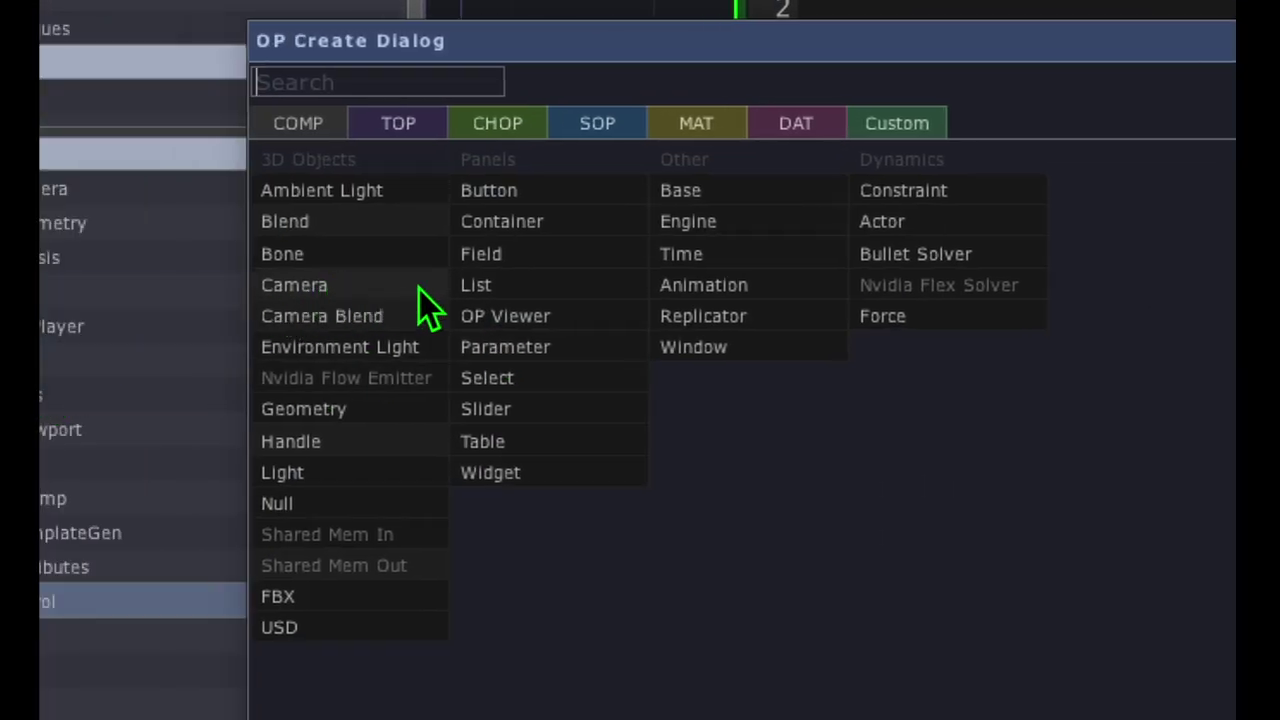
Step: Add a Camera COMP to the network below the text notes
click(388, 408)
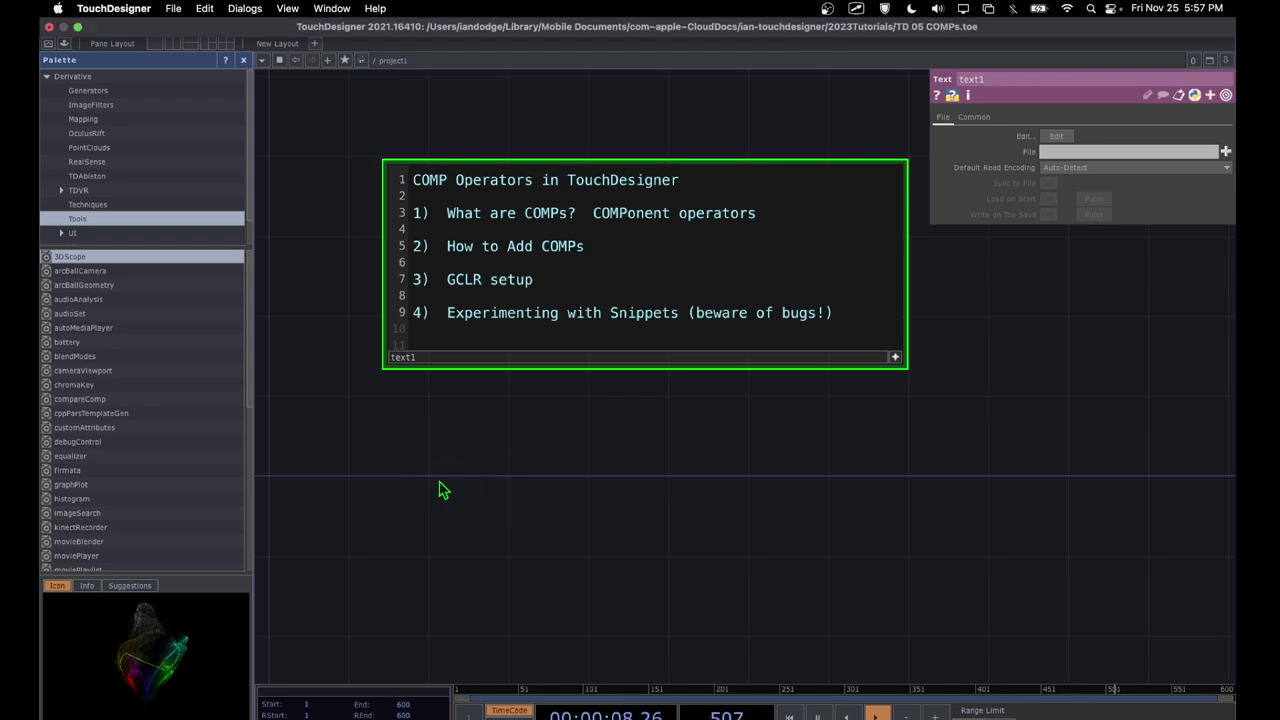
key(Tab)
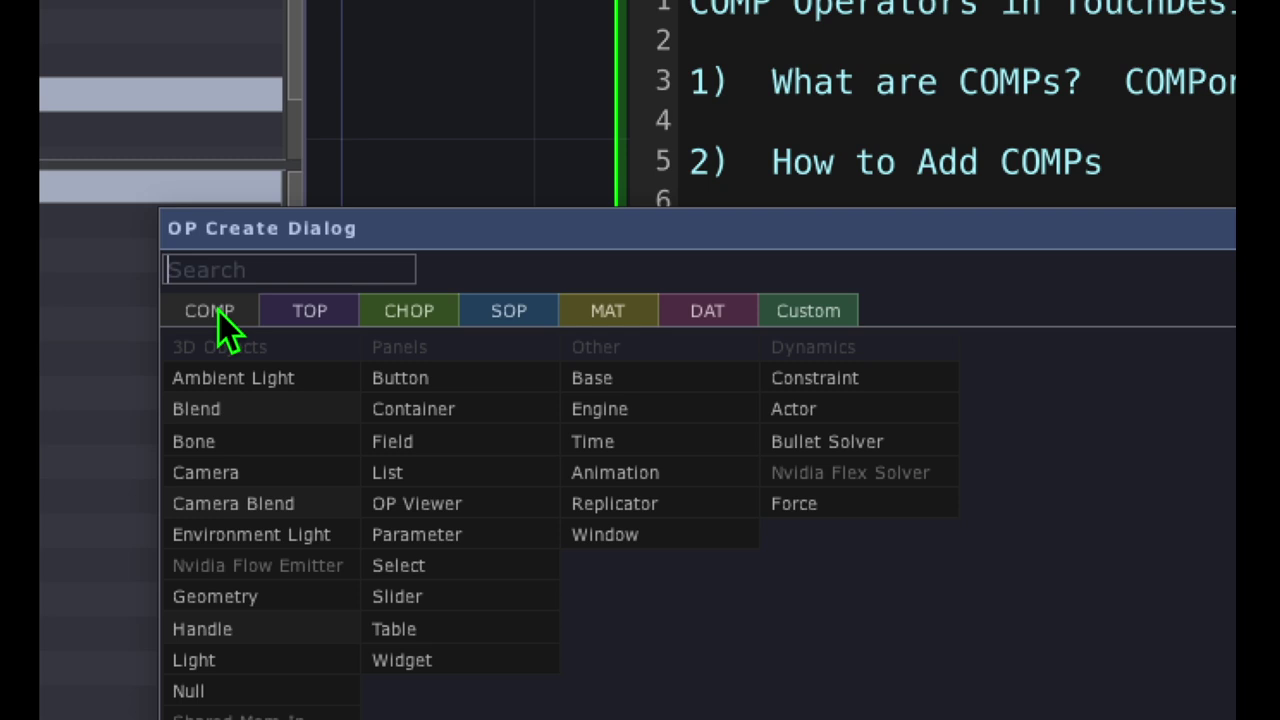
mouse_move(189, 257)
mouse_down()
mouse_move(397, 211)
mouse_move(325, 185)
mouse_up()
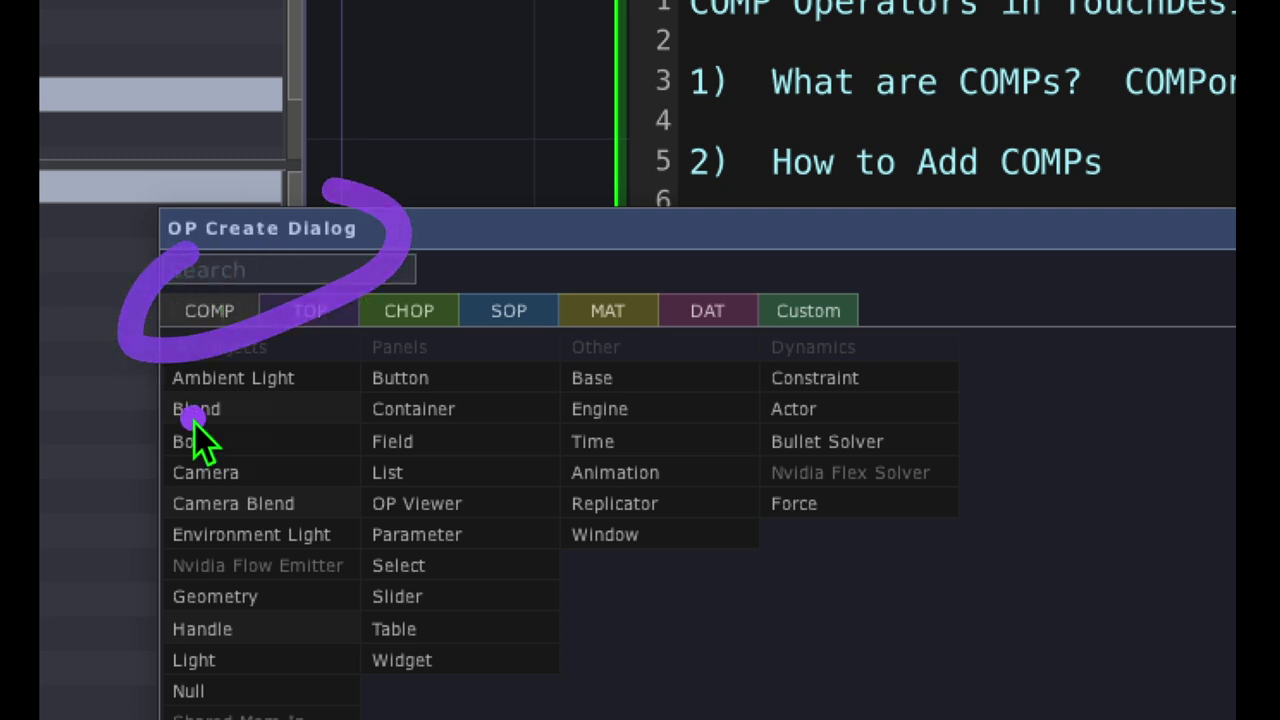
mouse_move(190, 430)
mouse_down()
mouse_move(120, 509)
mouse_move(311, 424)
mouse_move(242, 405)
mouse_move(227, 485)
mouse_up()
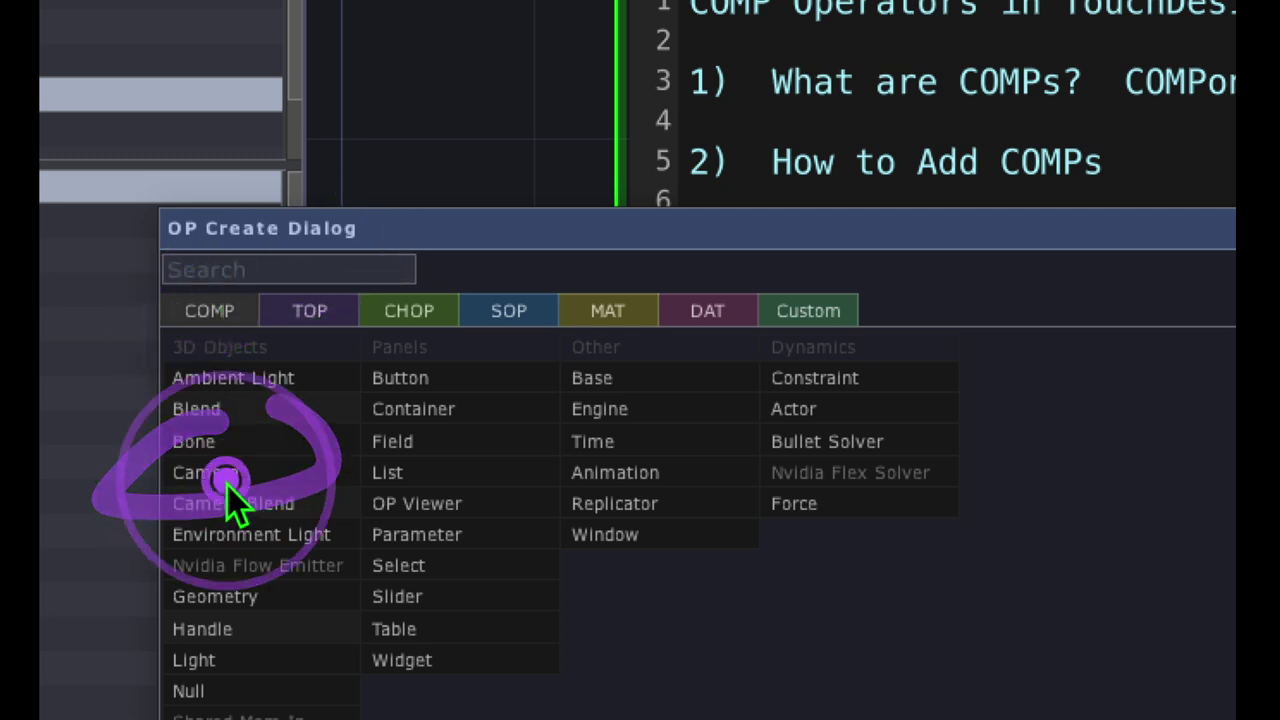
click(238, 477)
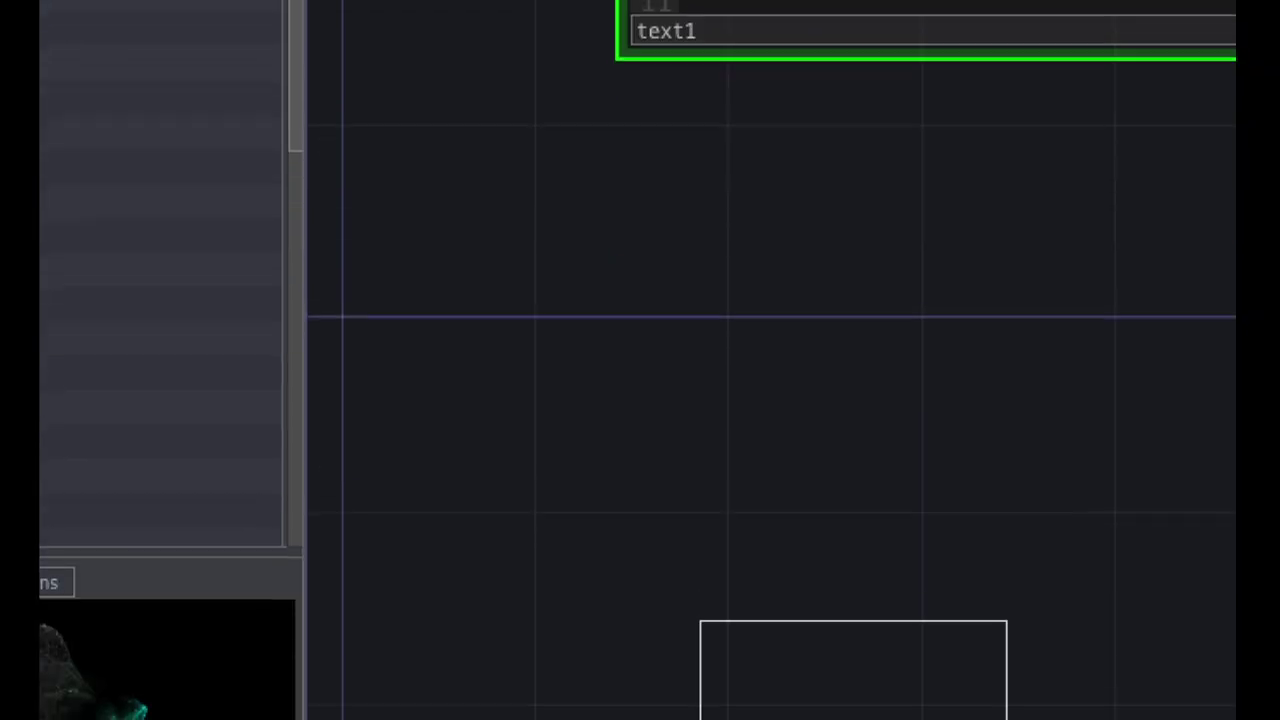
click(768, 389)
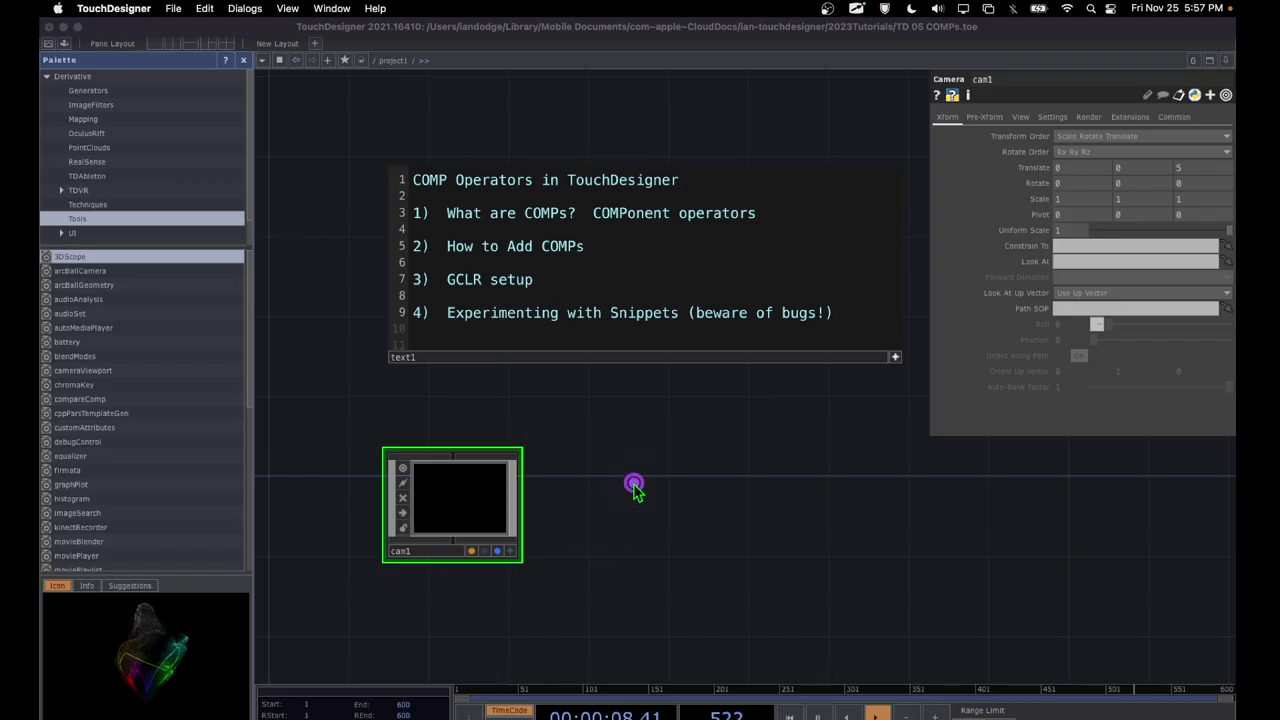
Step: Add a Light COMP beside the camera, level with it
click(634, 484)
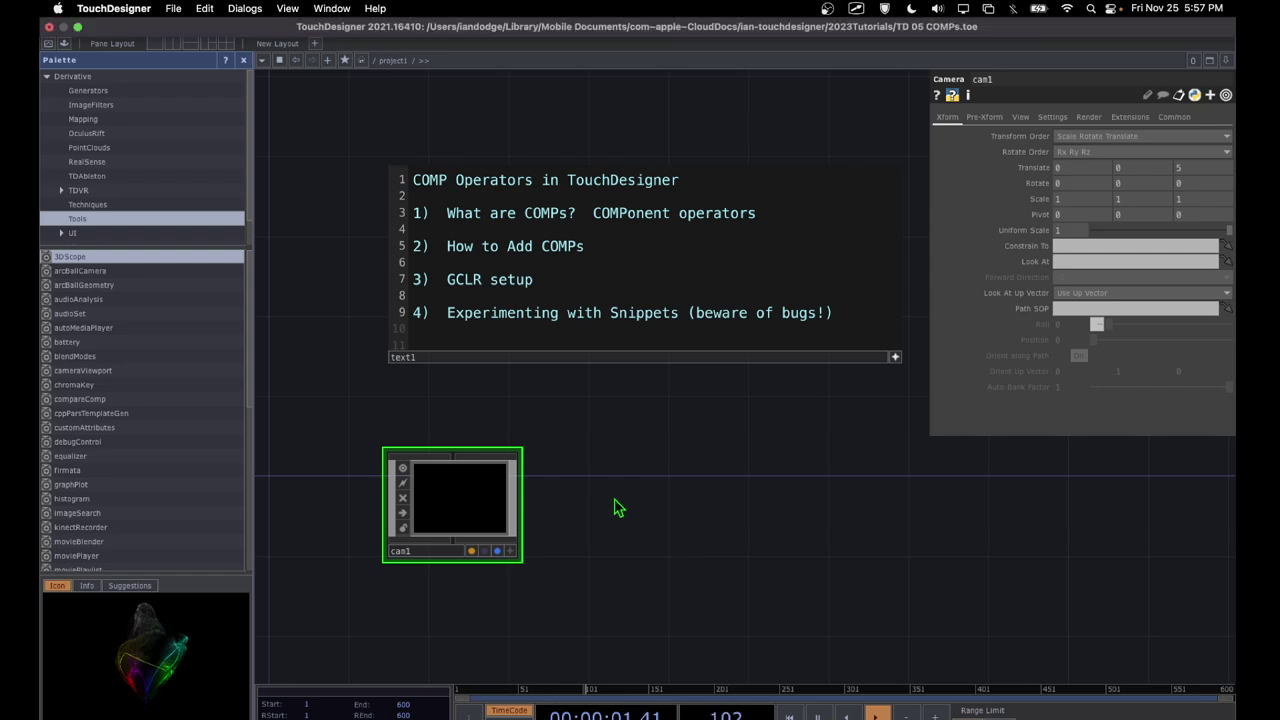
key(Tab)
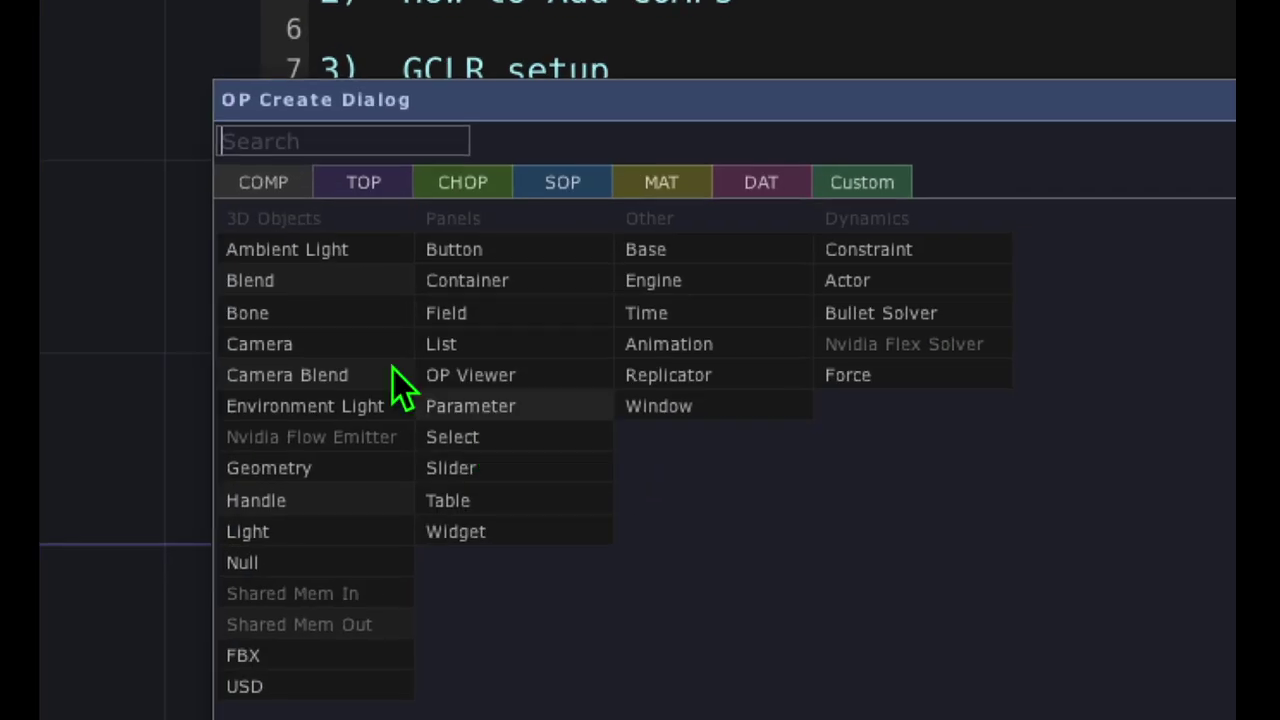
click(395, 307)
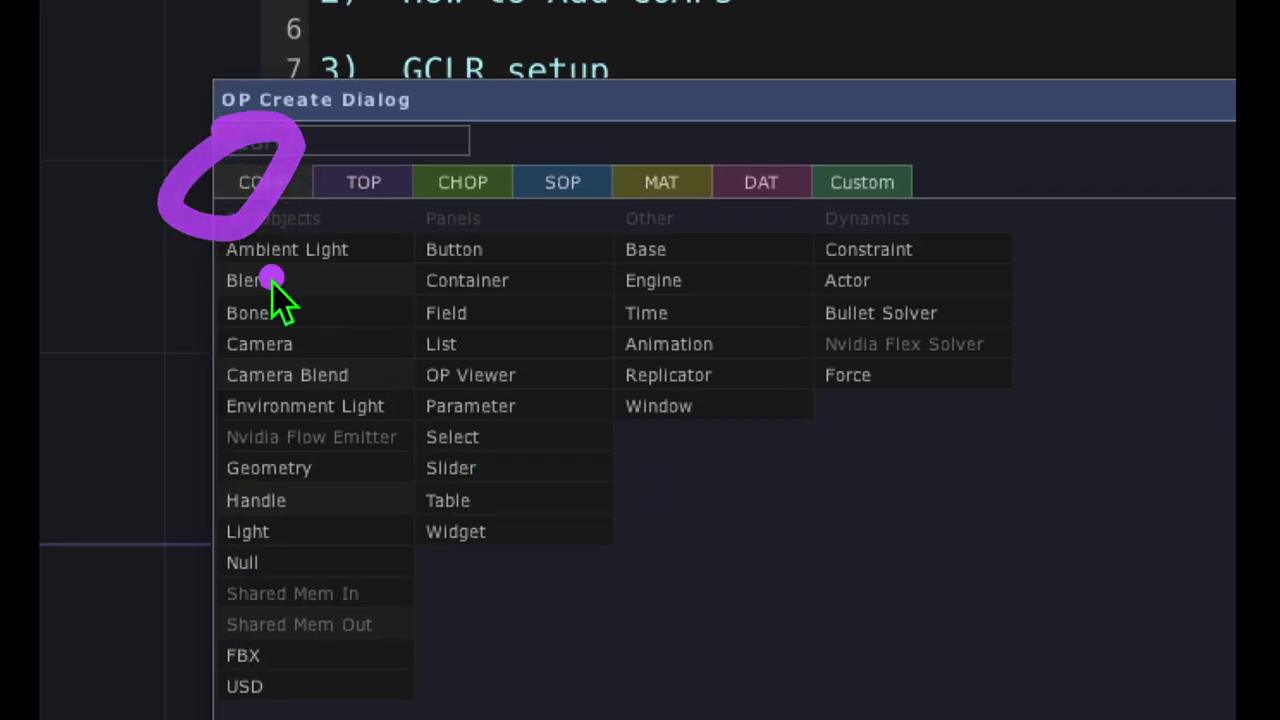
mouse_move(274, 514)
mouse_down()
mouse_move(154, 567)
mouse_move(292, 560)
mouse_up()
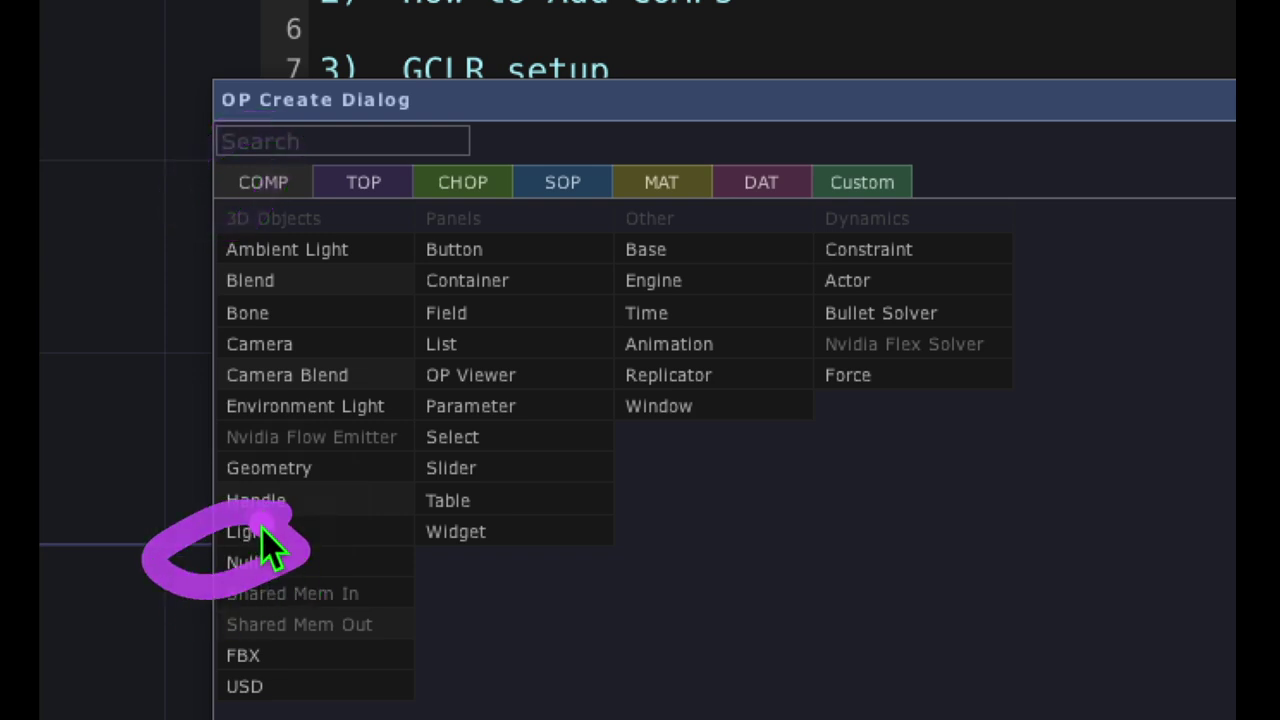
click(268, 558)
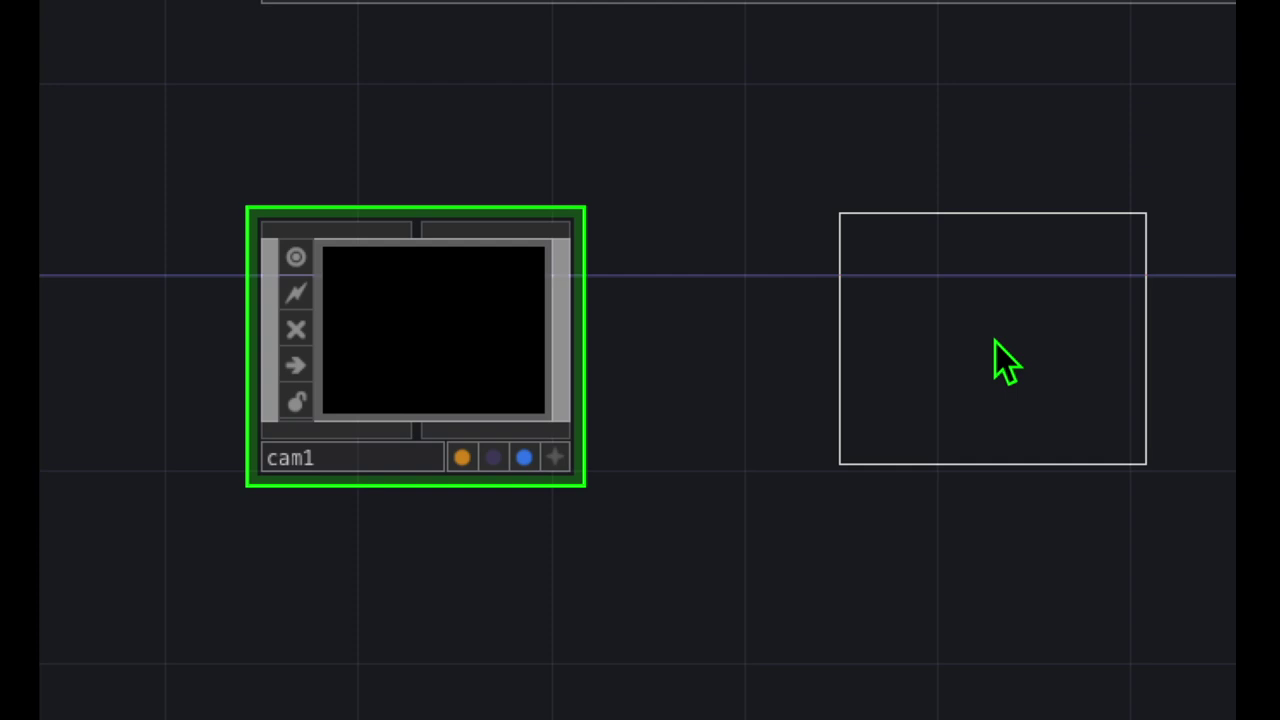
click(995, 343)
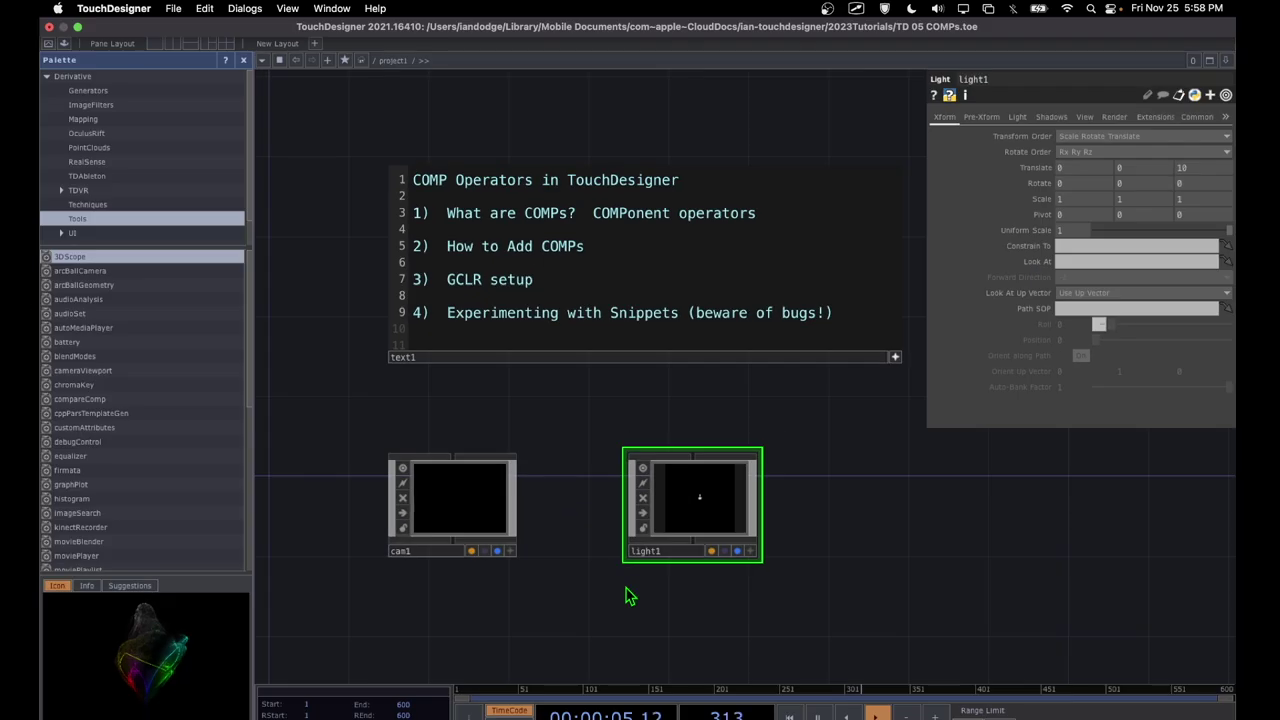
Step: Add a Sphere SOP to the network directly below the camera
key(super+shift+a)
click(463, 617)
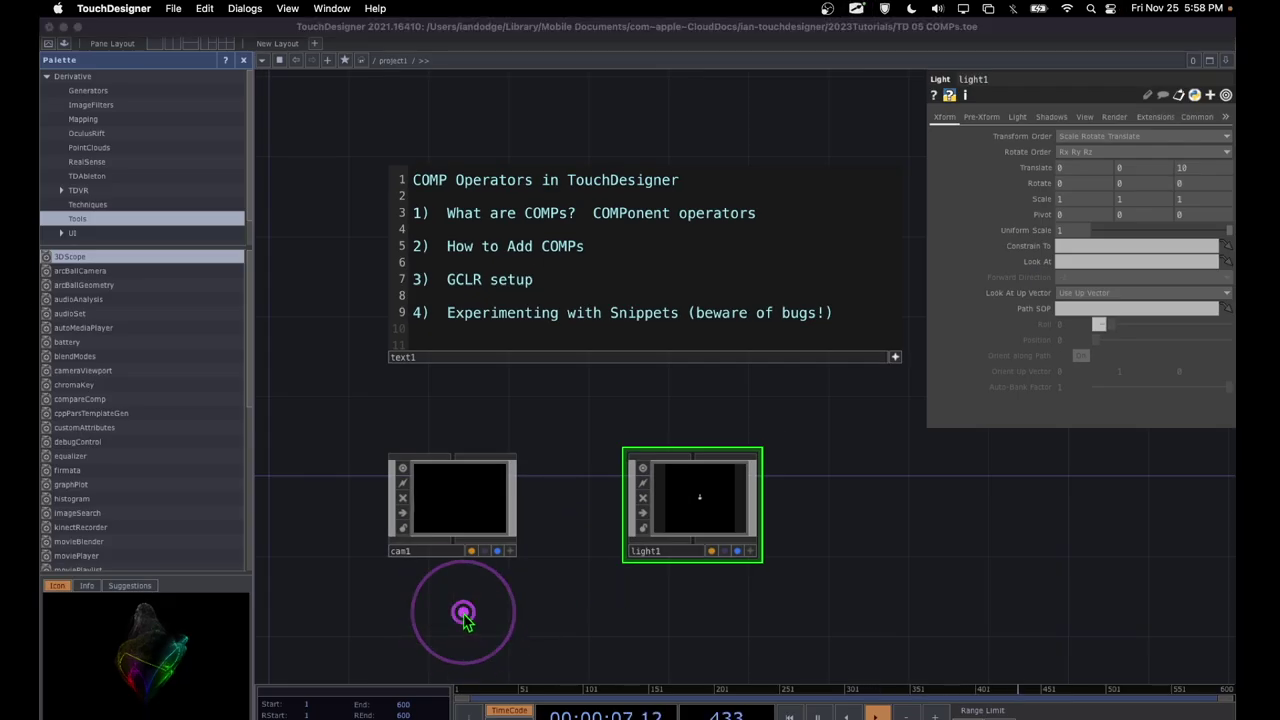
key(Tab)
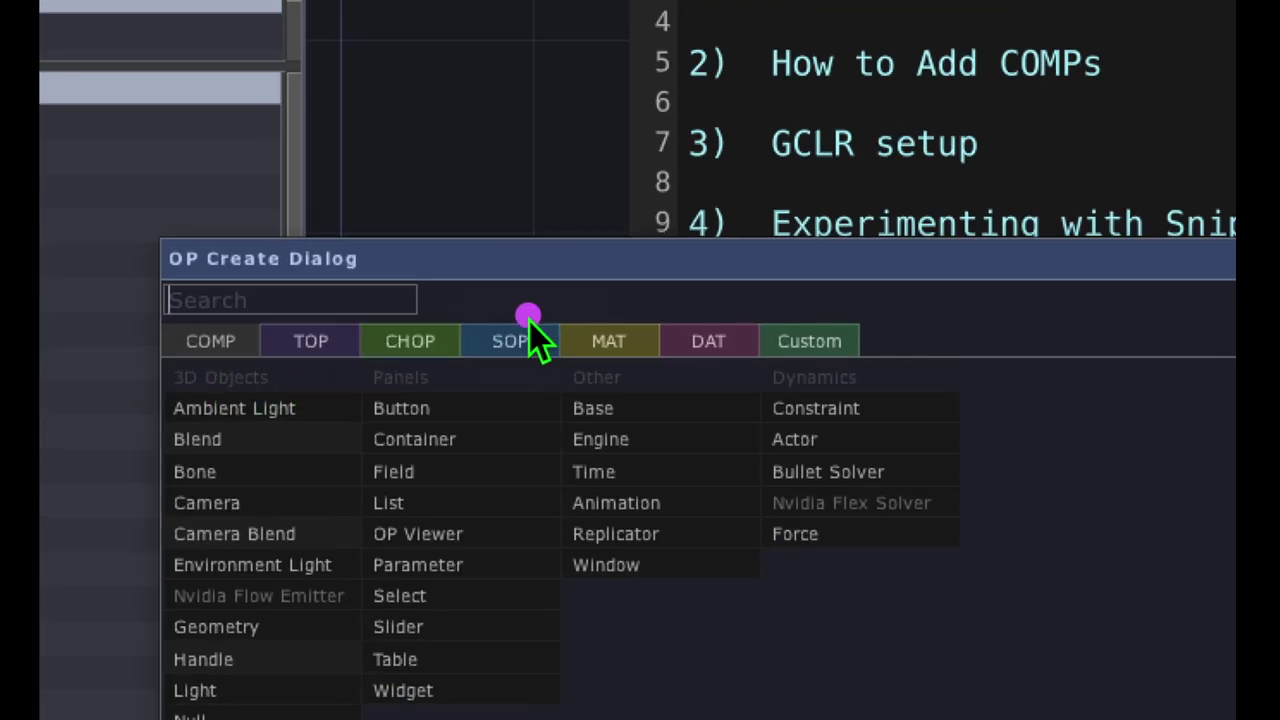
click(511, 347)
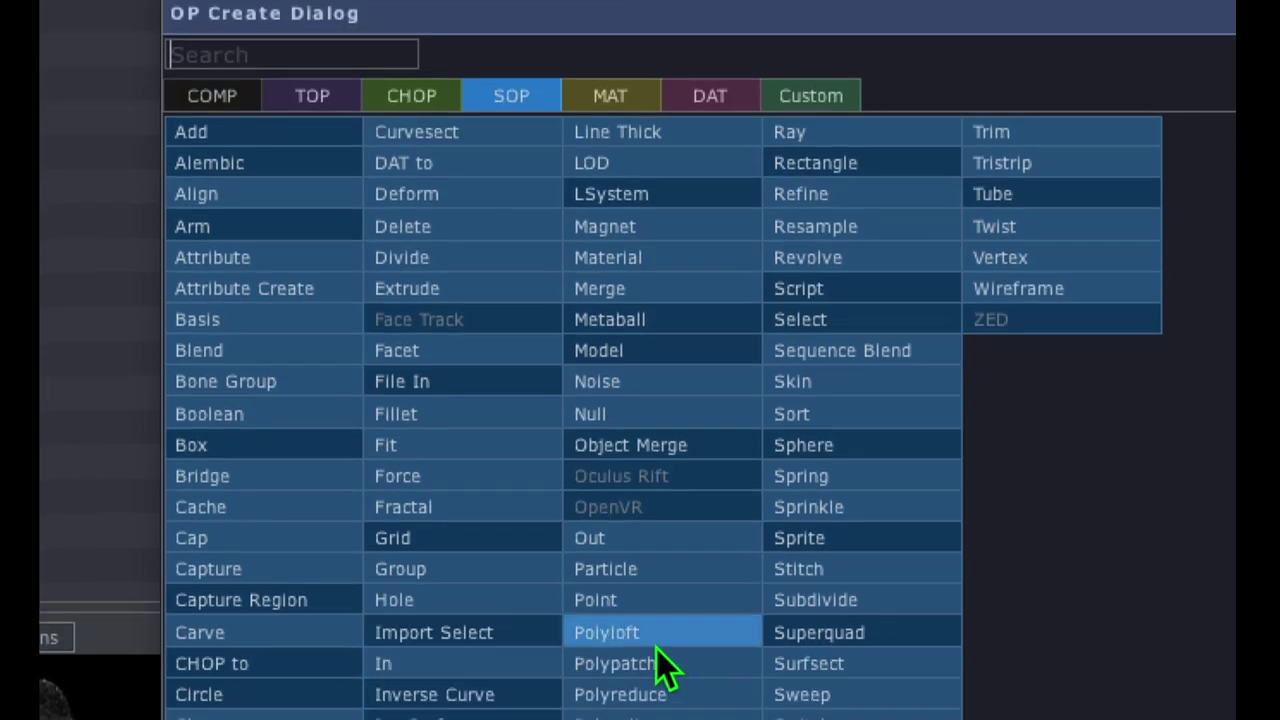
click(868, 383)
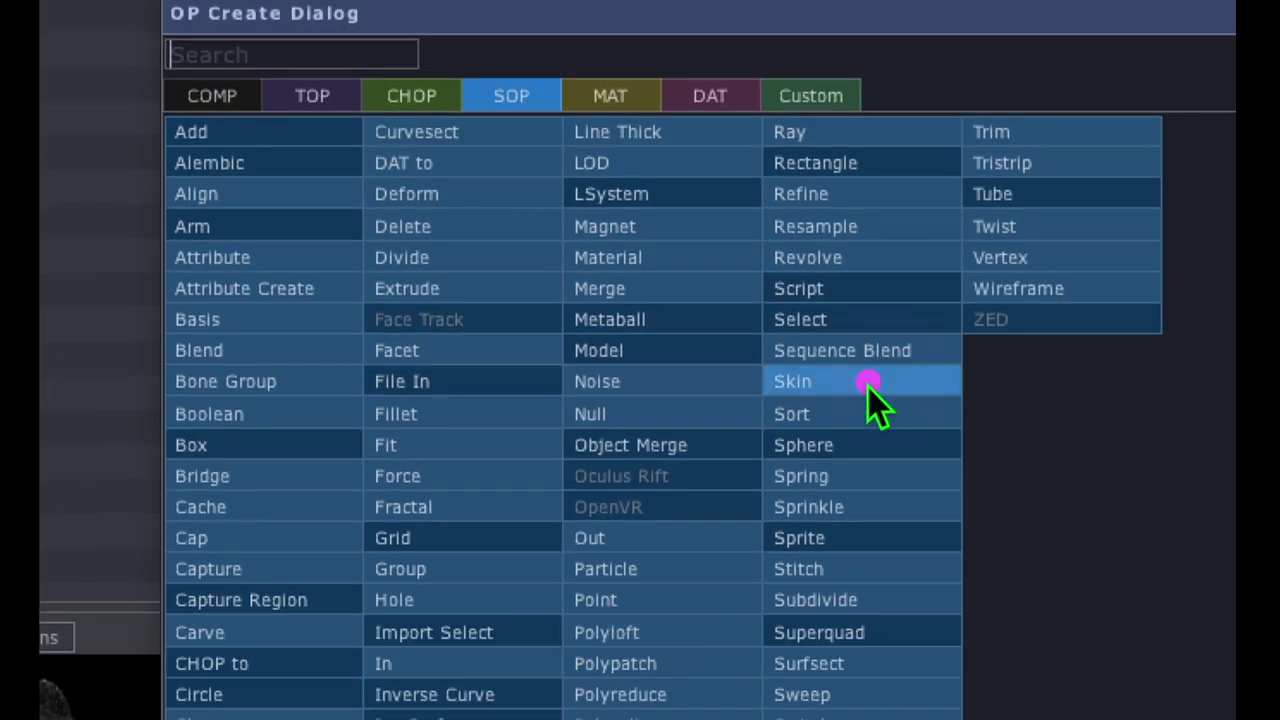
click(805, 445)
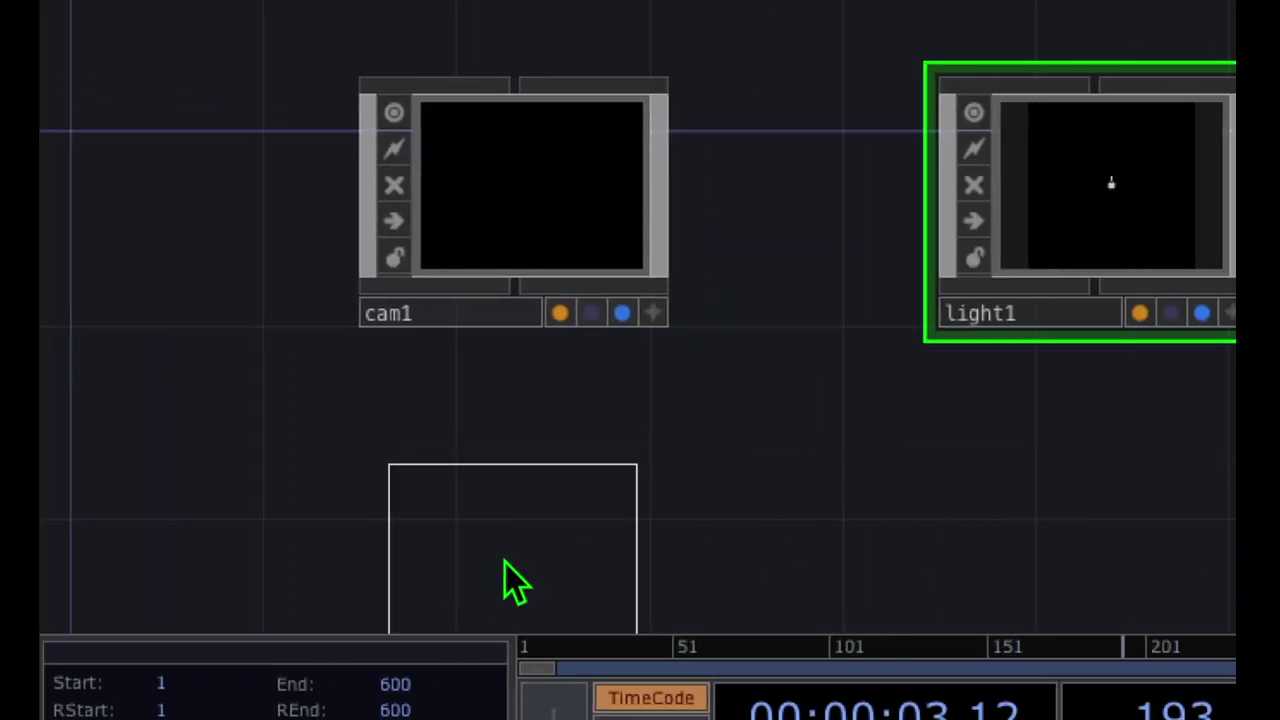
click(688, 588)
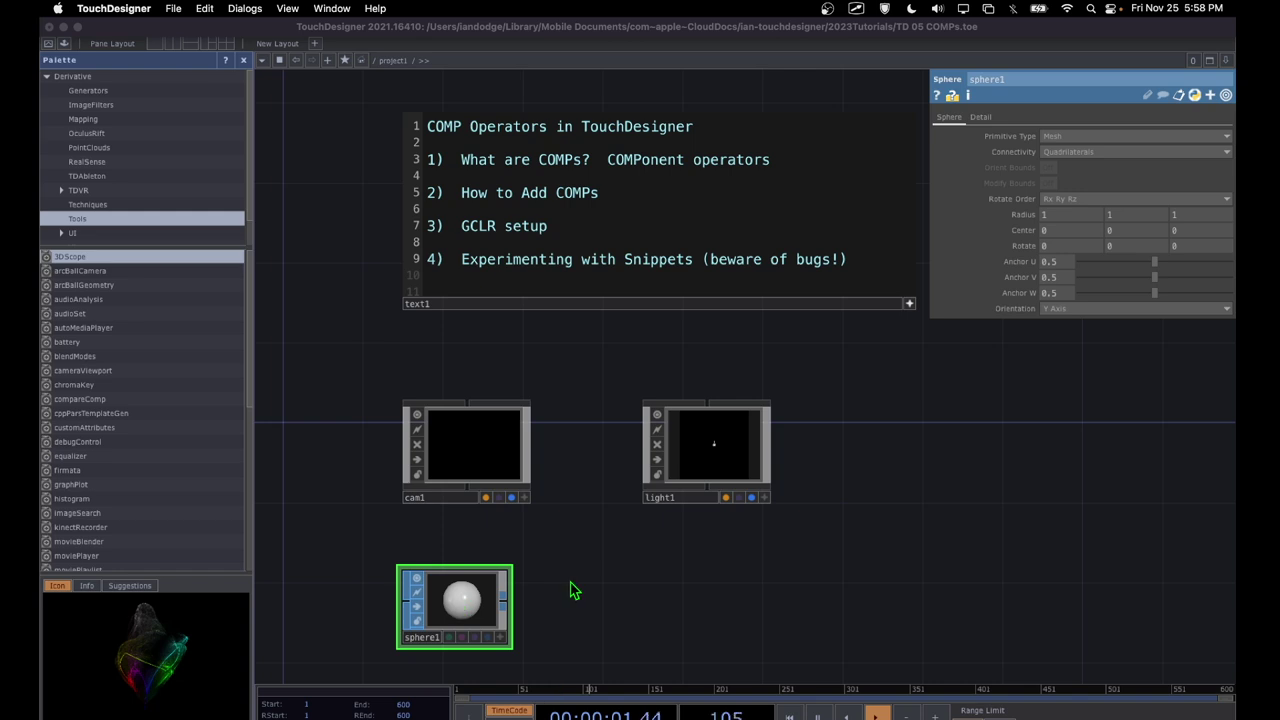
Step: Move the sphere node to the left so there is free space beneath the camera
drag(573, 591, 660, 466)
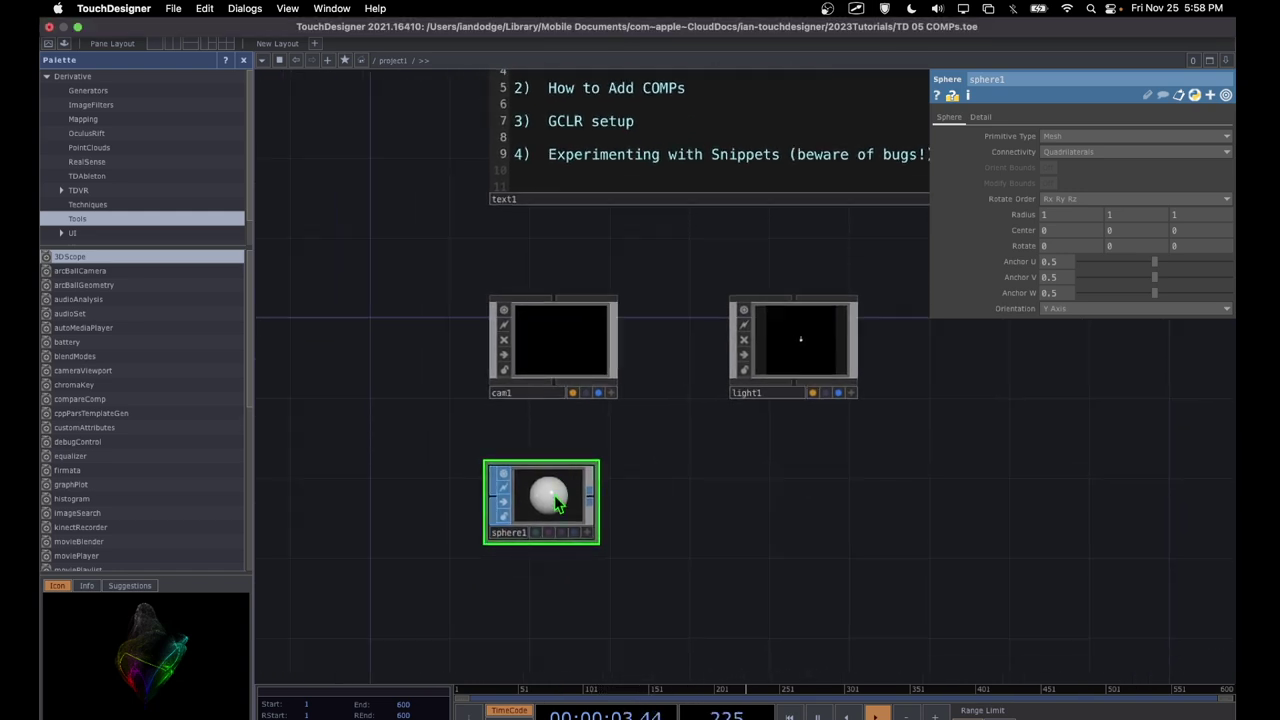
drag(557, 505, 372, 523)
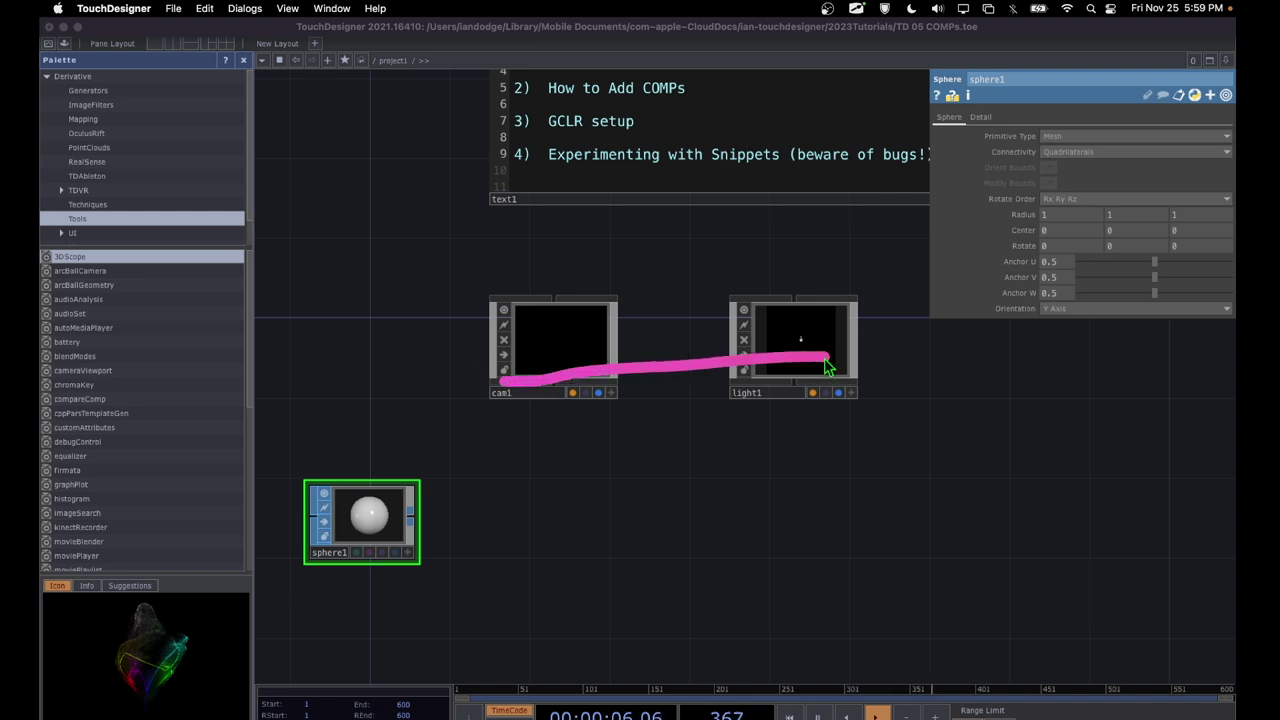
drag(826, 362, 326, 547)
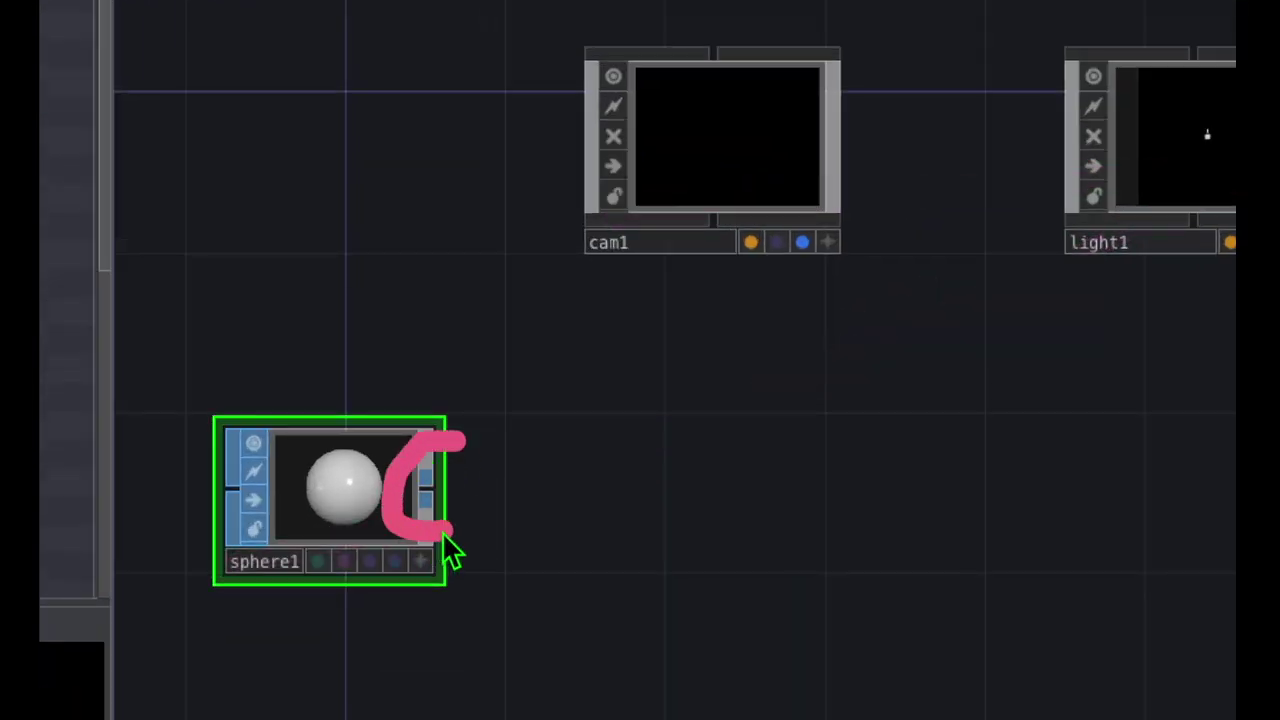
Step: Create a Geometry COMP fed from the sphere's output and place it directly below the camera
click(430, 492)
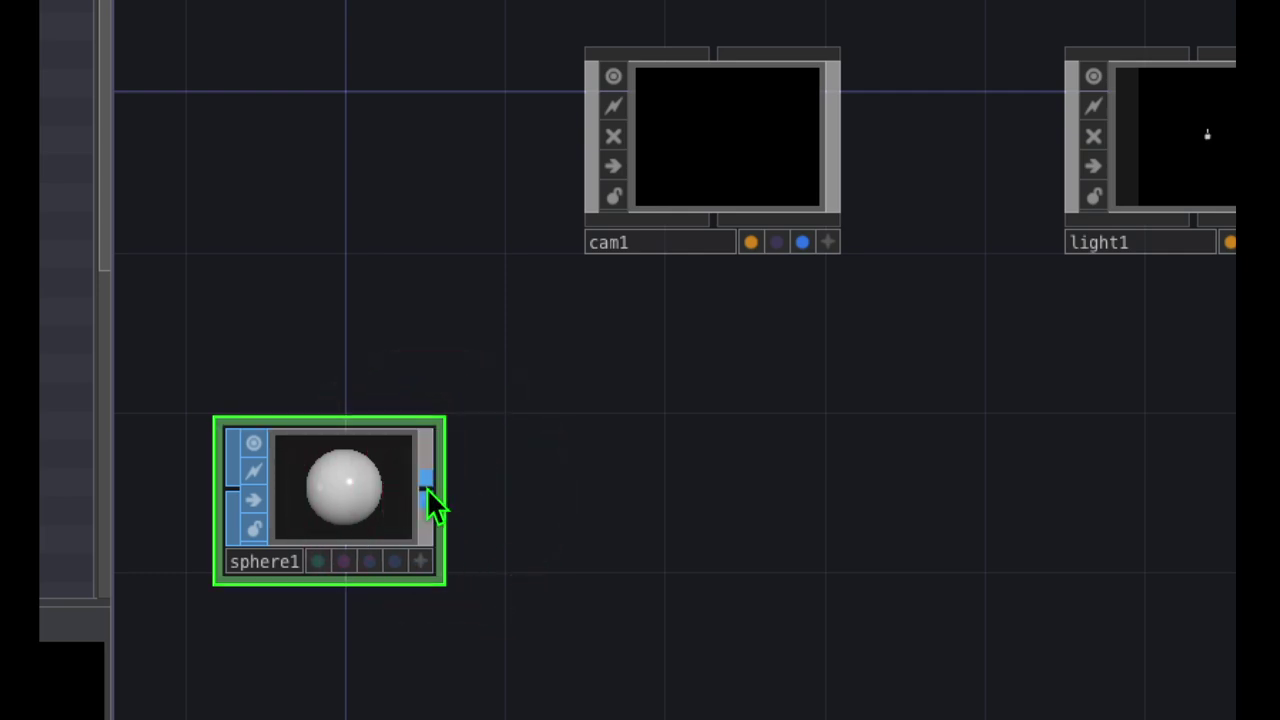
right_click(426, 487)
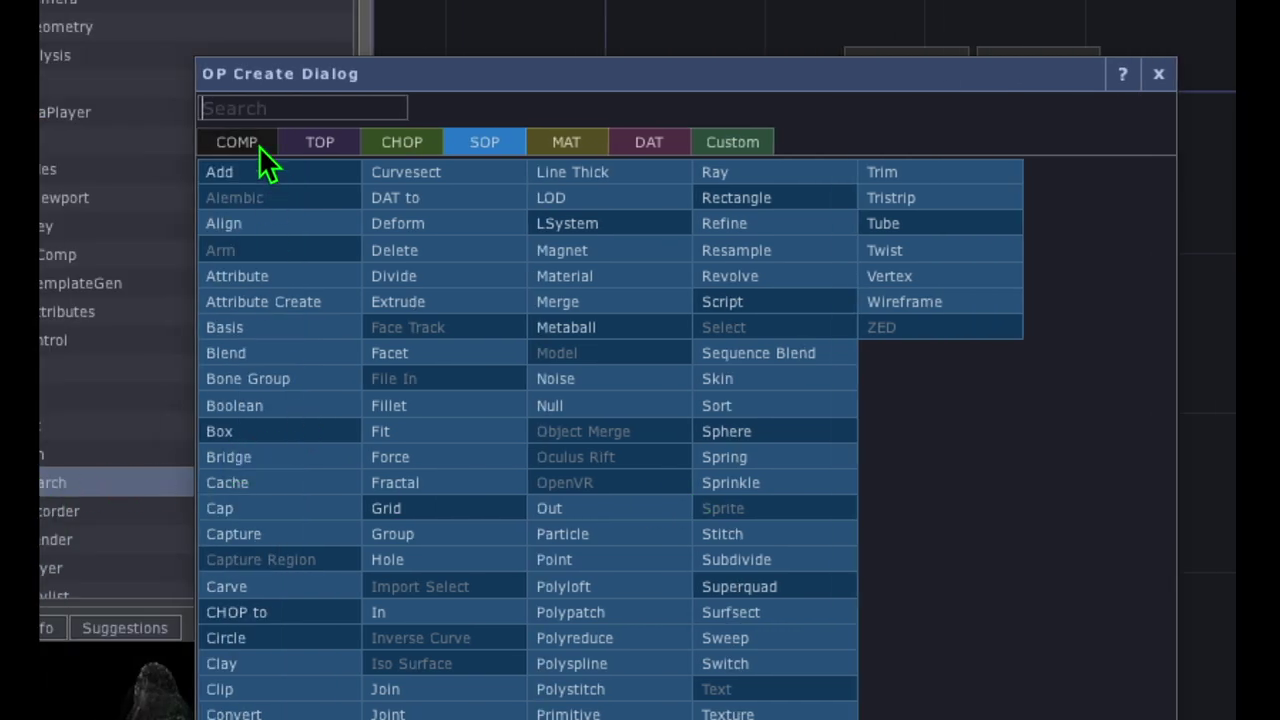
mouse_move(249, 111)
mouse_down()
mouse_move(171, 174)
mouse_move(298, 151)
mouse_move(251, 112)
mouse_up()
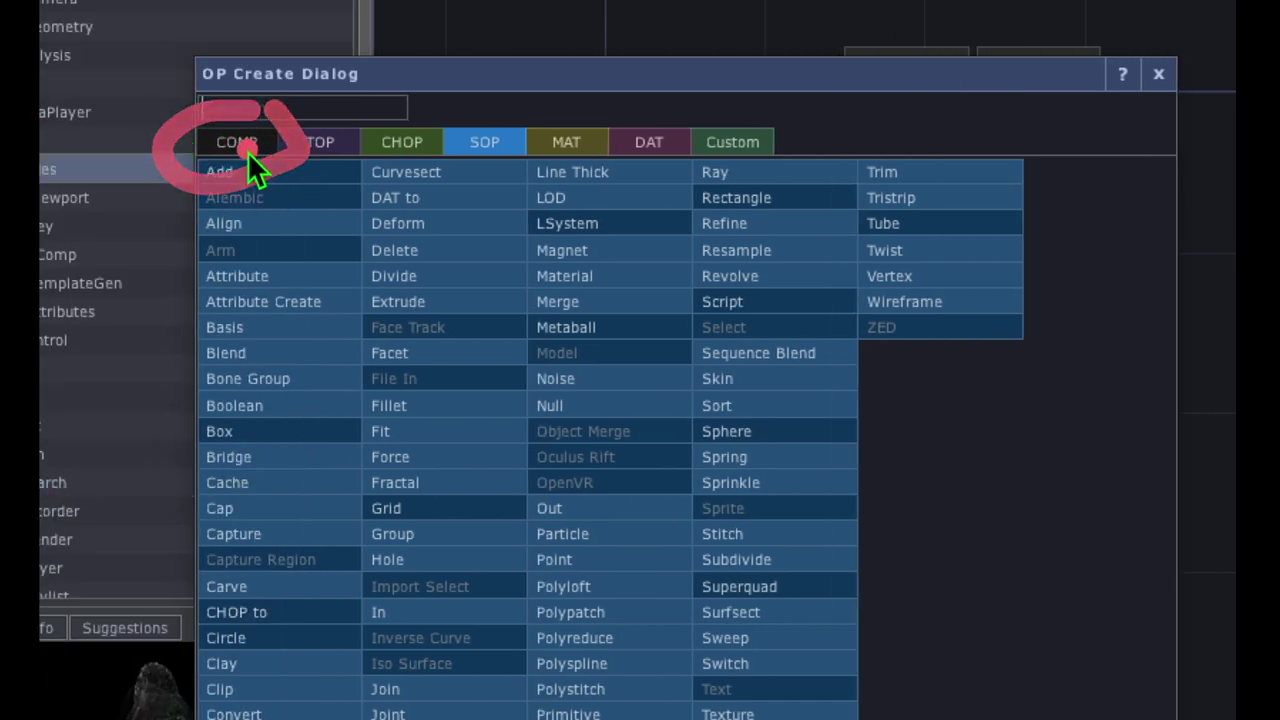
click(247, 150)
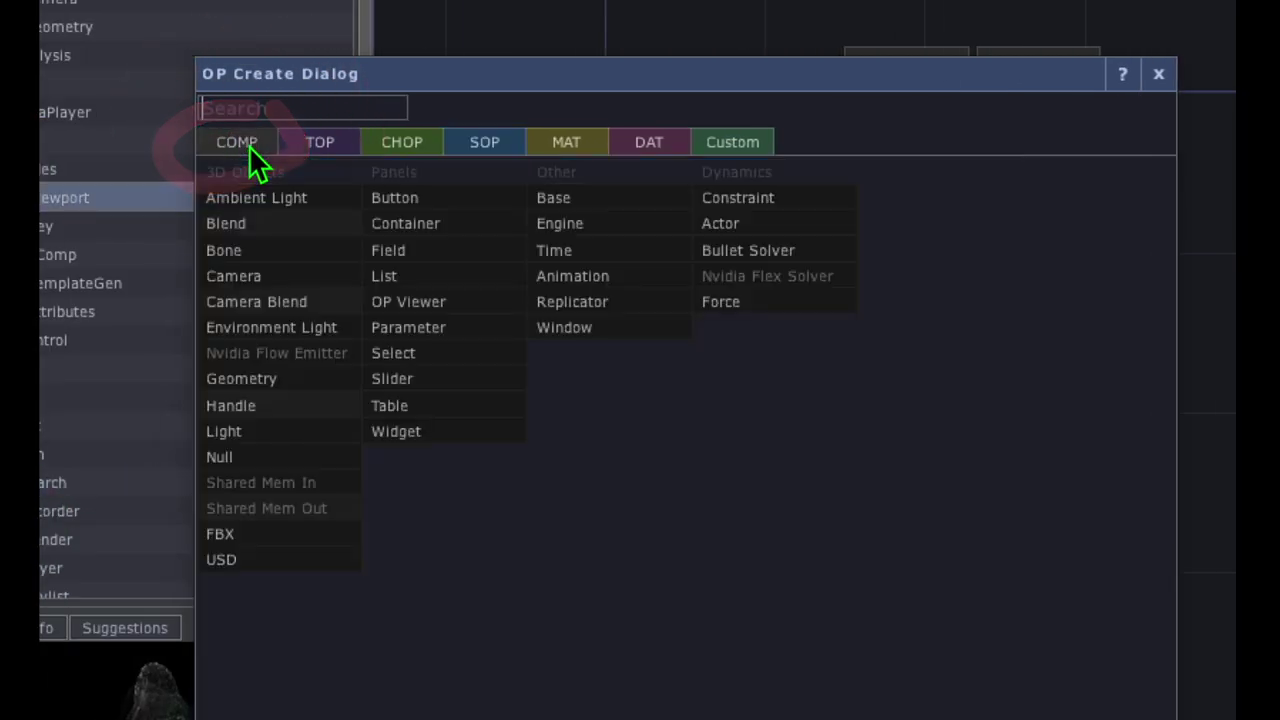
drag(219, 352, 340, 393)
click(262, 380)
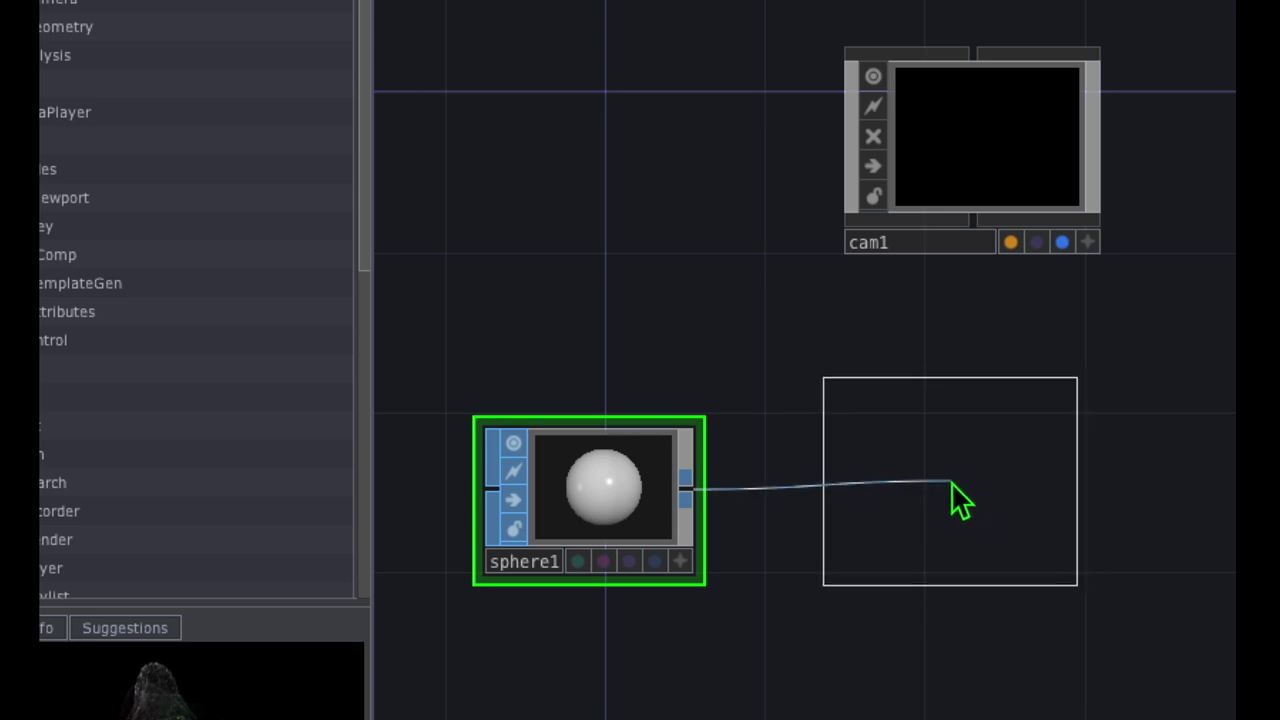
click(960, 492)
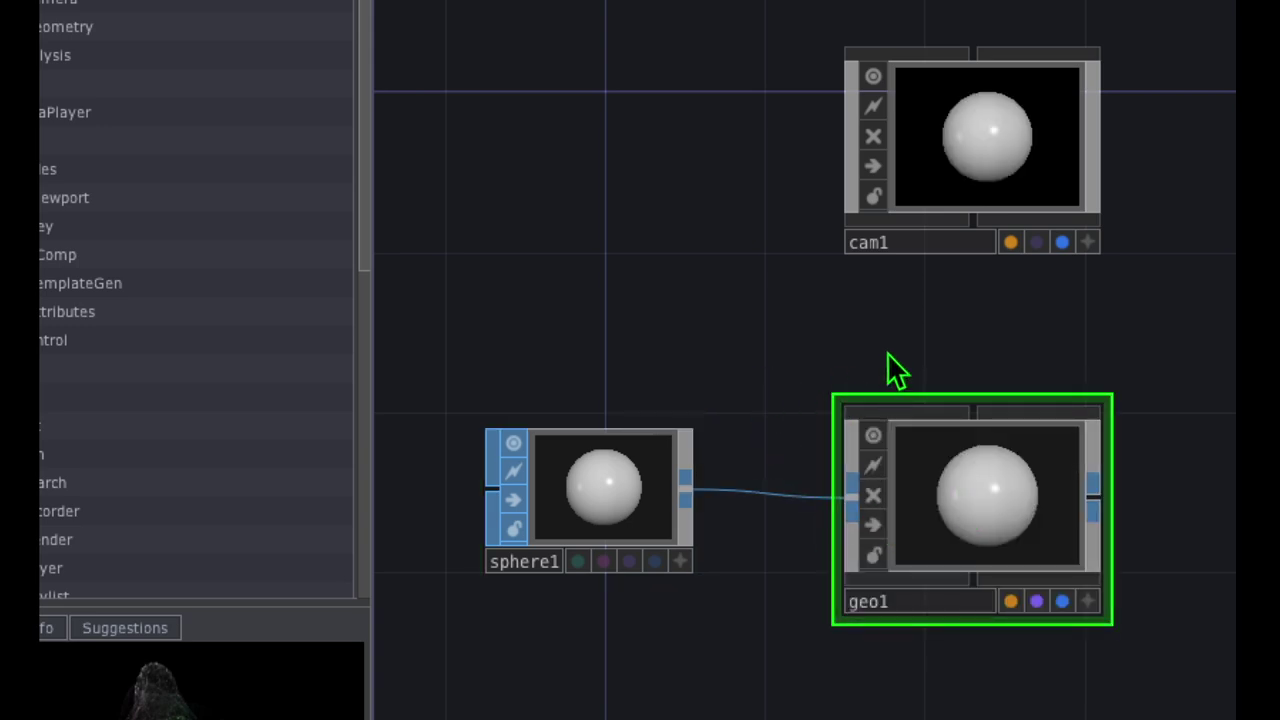
drag(692, 476, 817, 480)
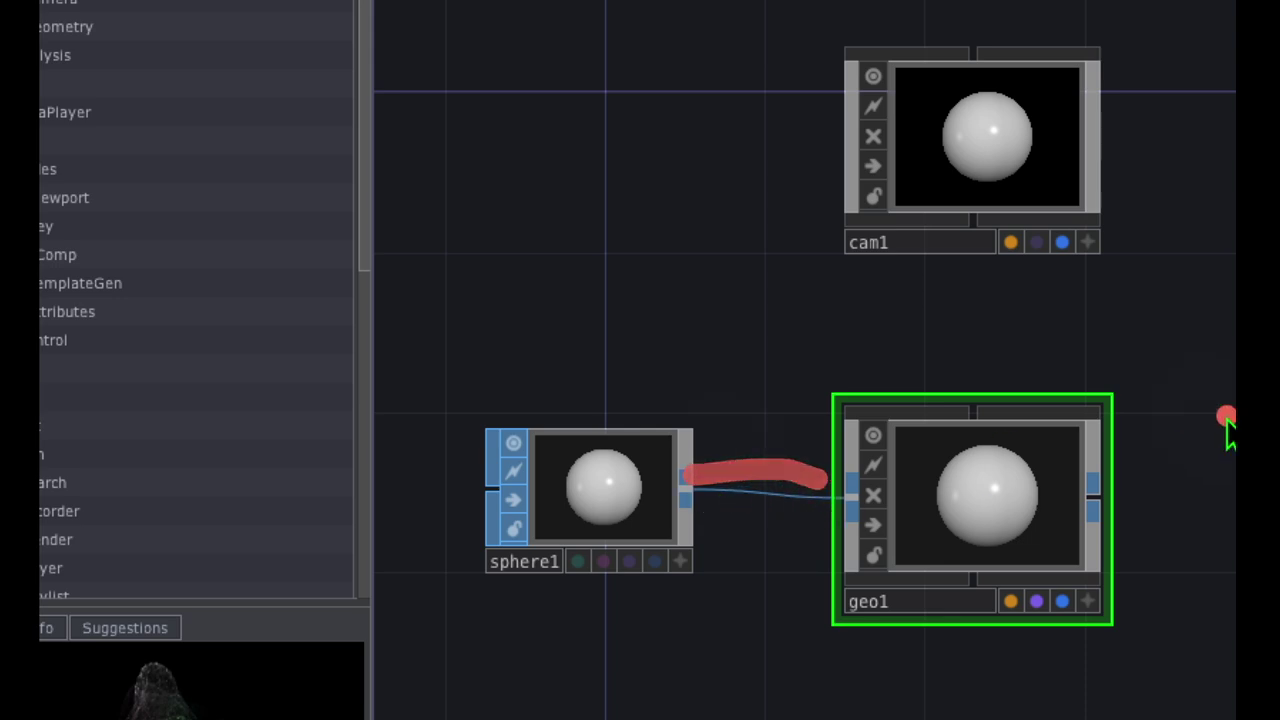
click(739, 347)
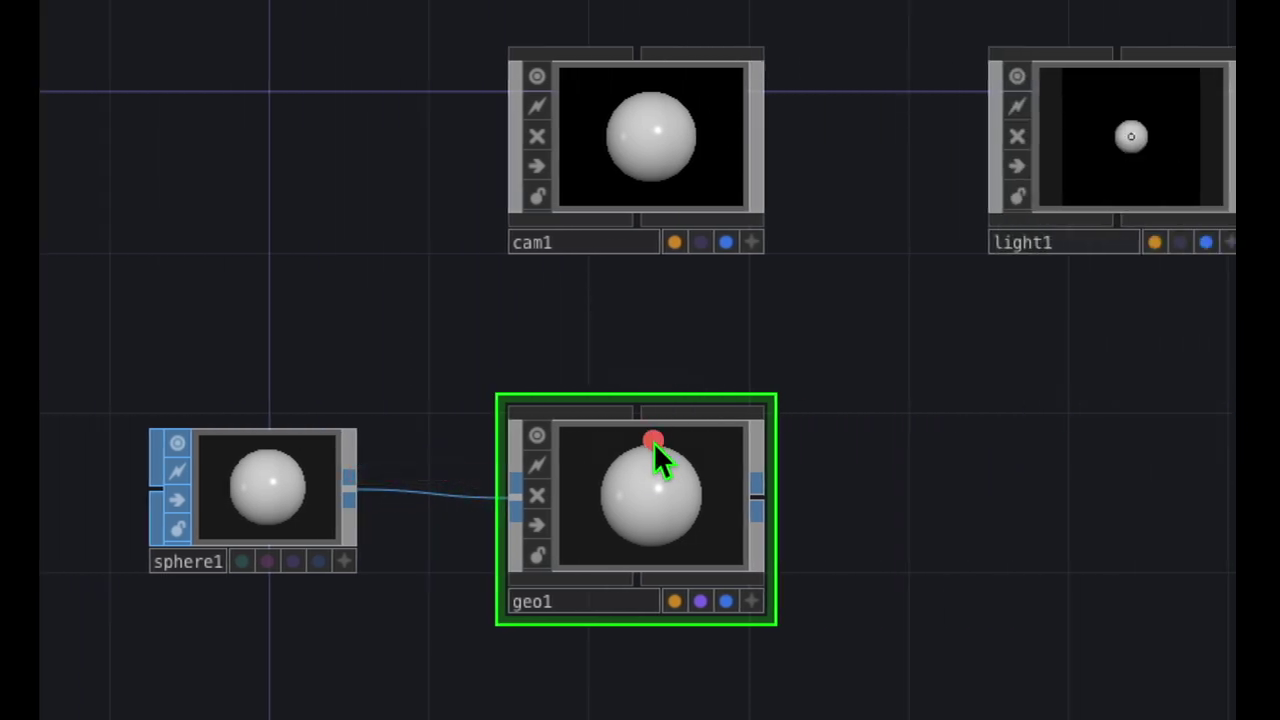
mouse_move(451, 379)
mouse_down()
mouse_move(440, 373)
mouse_move(562, 242)
mouse_move(601, 172)
mouse_move(605, 200)
mouse_up()
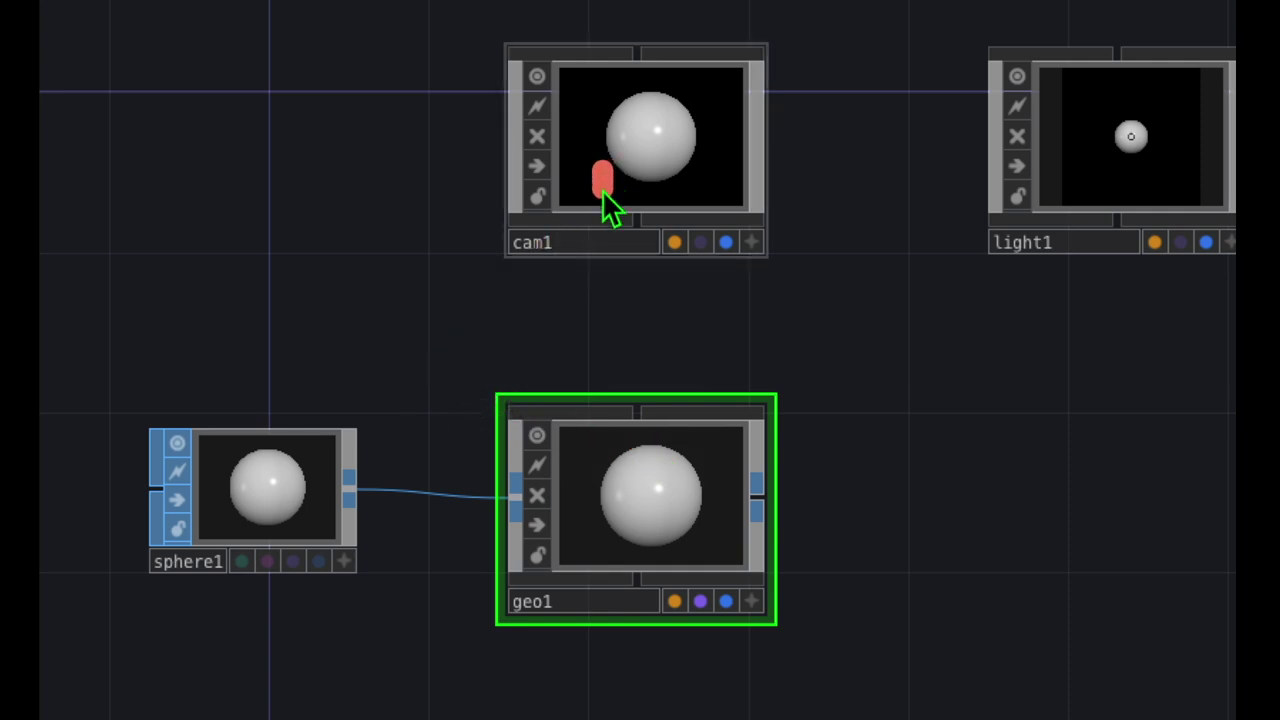
drag(602, 430, 602, 430)
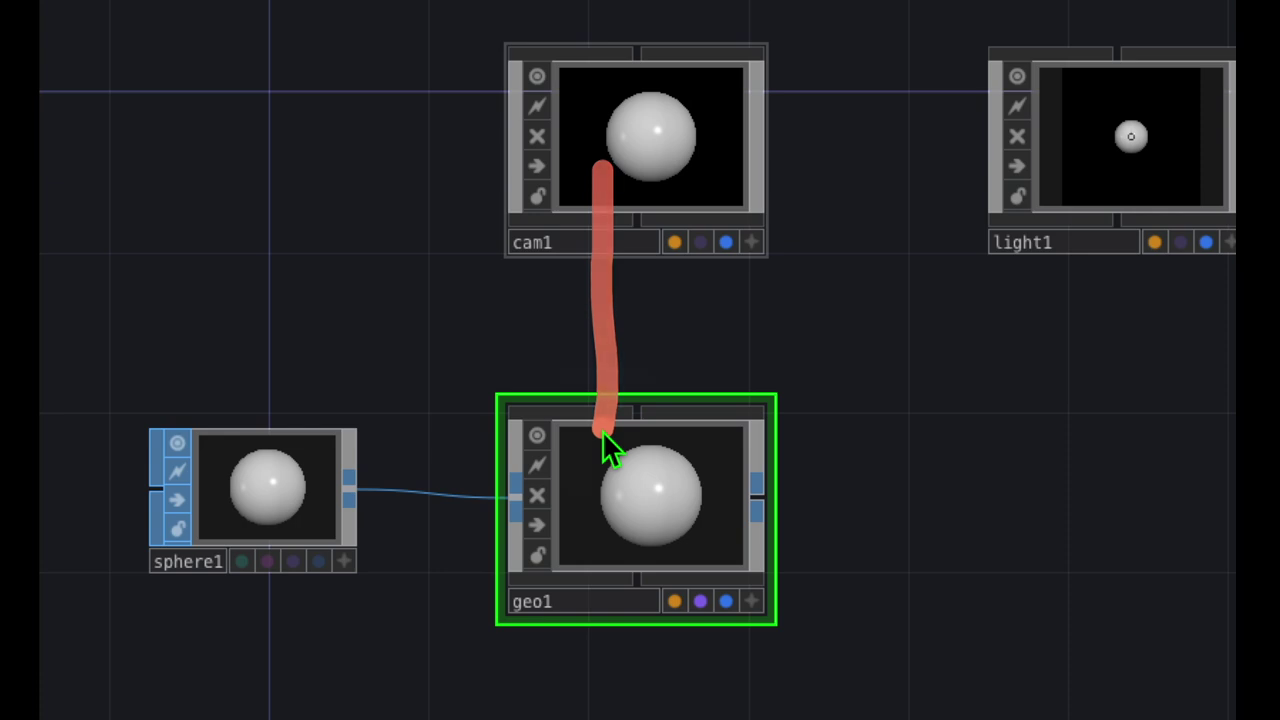
drag(771, 369, 735, 382)
drag(945, 486, 945, 486)
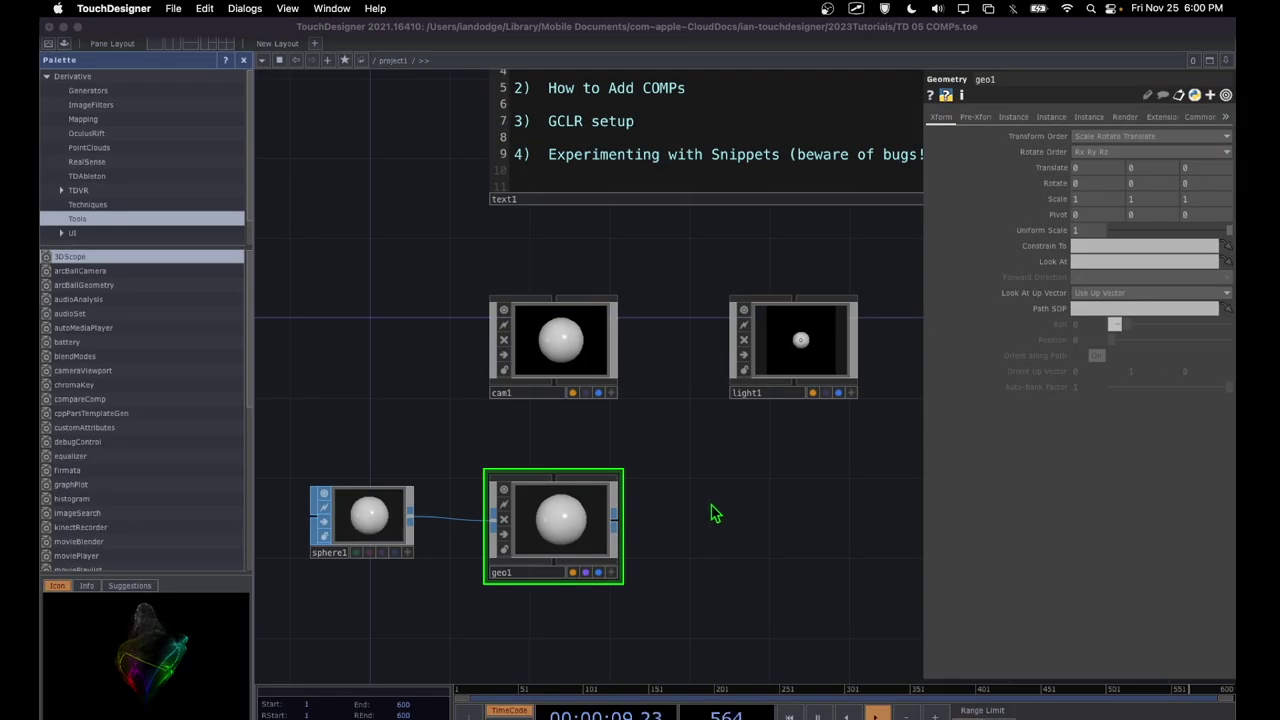
Step: Add a Render TOP to the network beside the Geometry COMP, directly below the light
key(Tab)
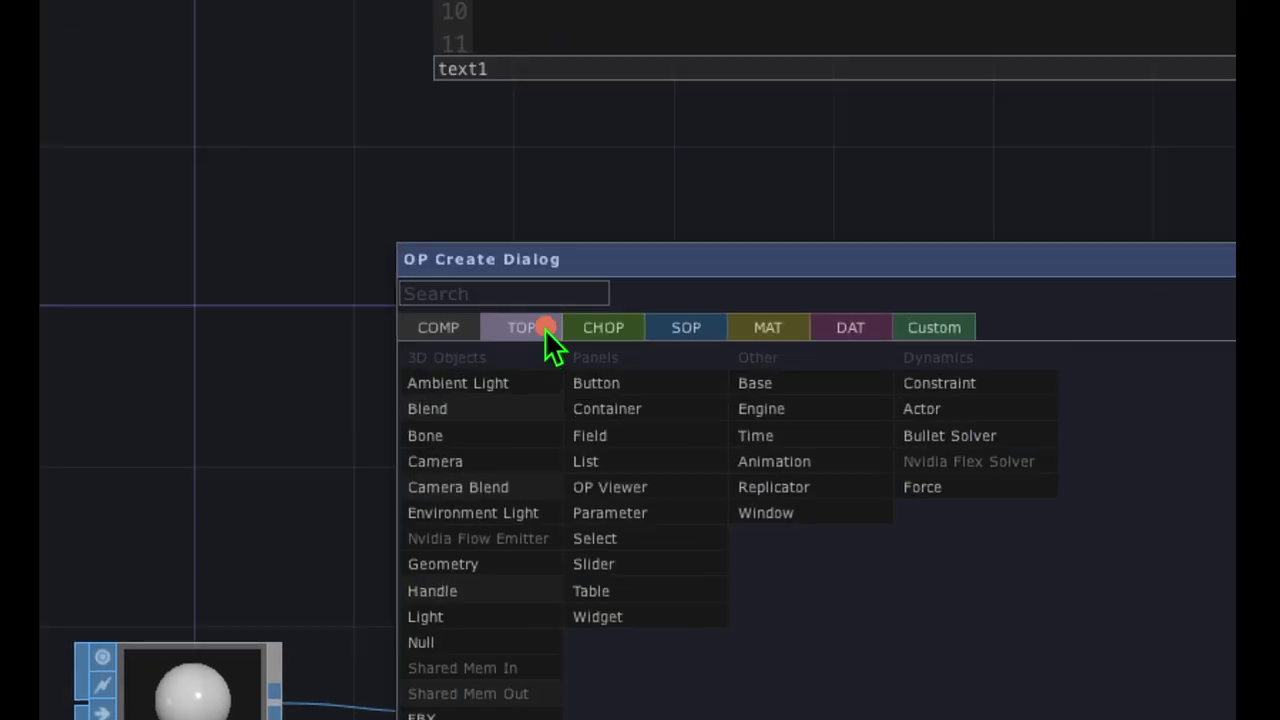
mouse_move(537, 300)
mouse_down()
mouse_move(455, 322)
mouse_move(553, 372)
mouse_move(526, 255)
mouse_move(528, 286)
mouse_up()
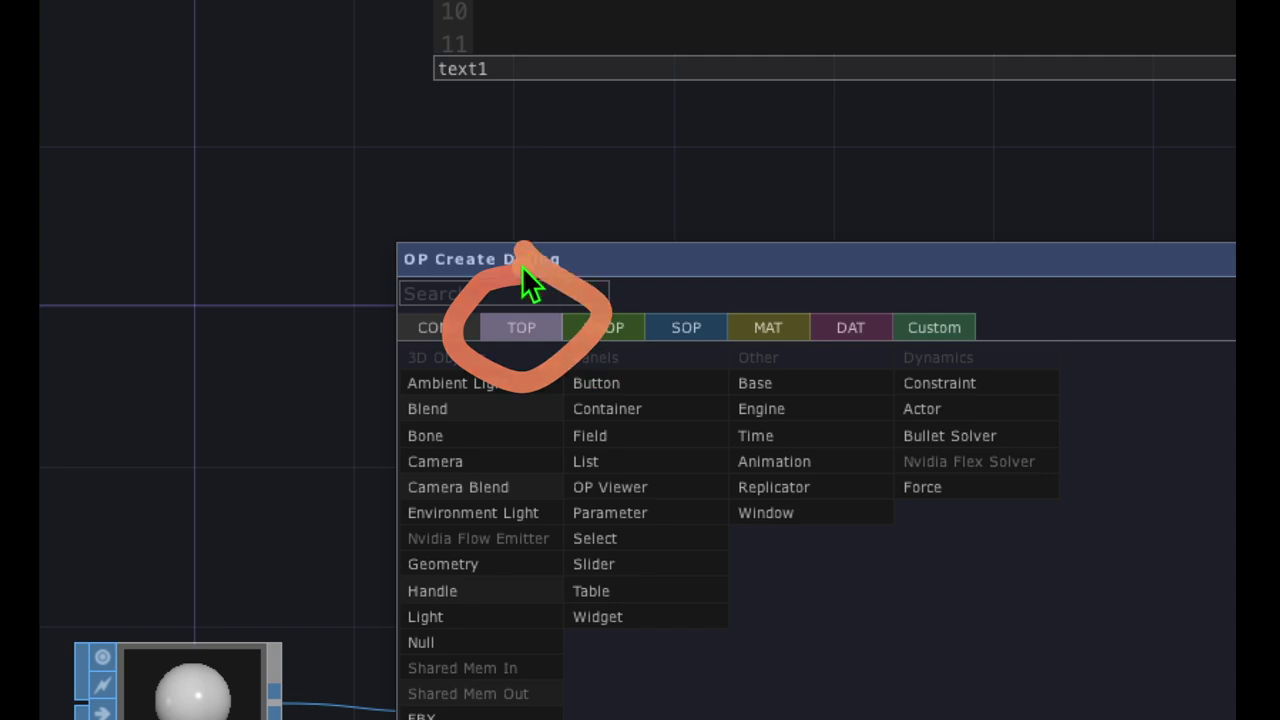
click(525, 327)
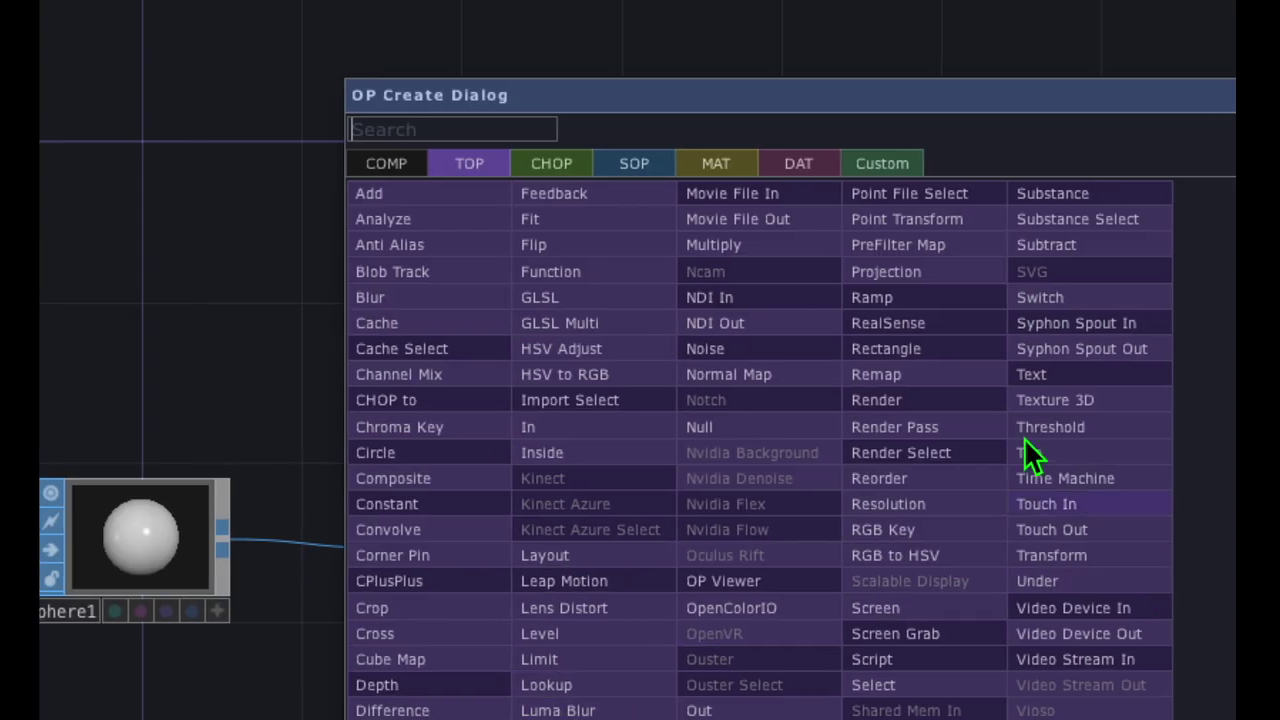
mouse_move(928, 372)
mouse_down()
mouse_move(783, 413)
mouse_move(947, 443)
mouse_move(915, 359)
mouse_move(891, 403)
mouse_up()
click(891, 403)
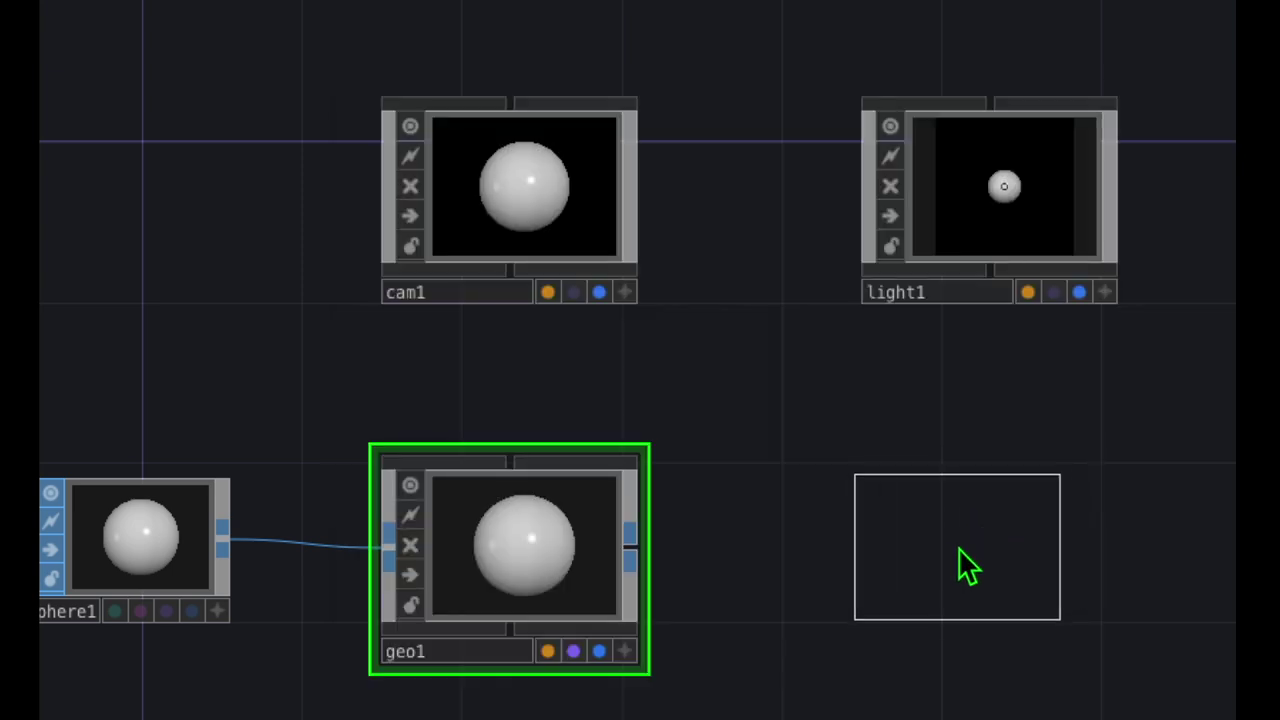
click(968, 546)
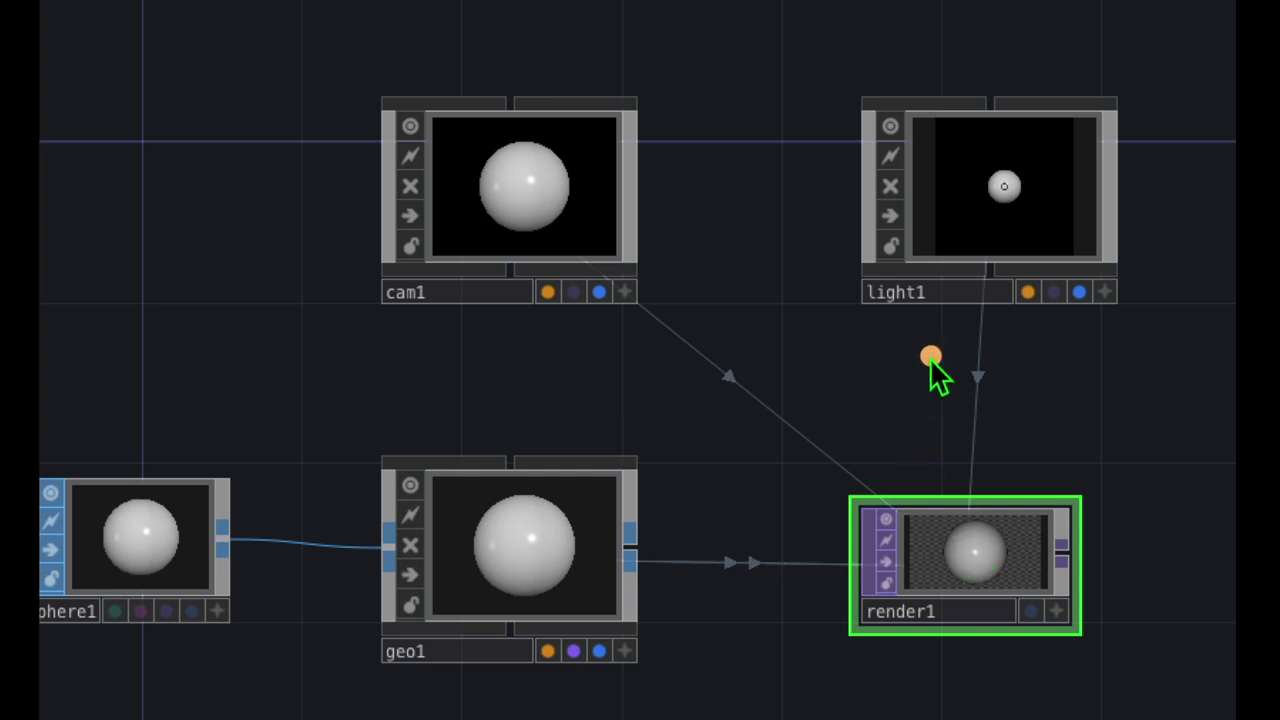
mouse_move(952, 480)
mouse_down()
mouse_move(803, 651)
mouse_move(1068, 432)
mouse_up()
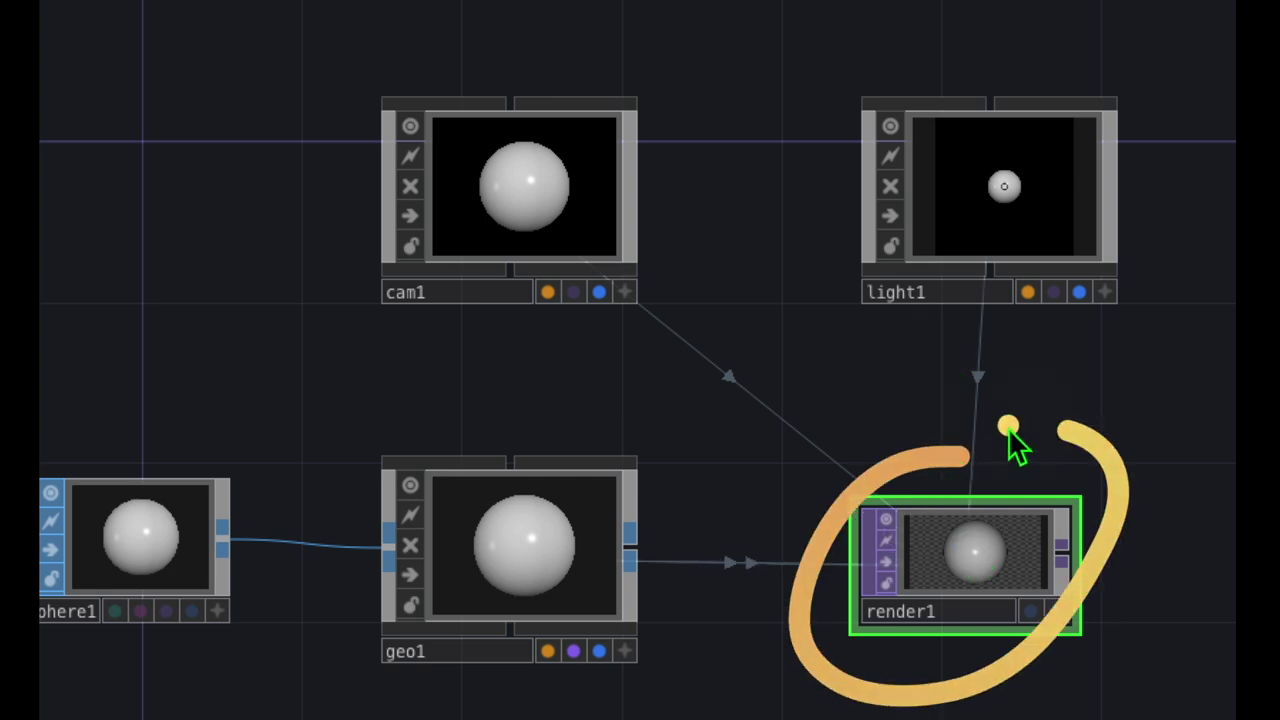
drag(962, 258, 968, 482)
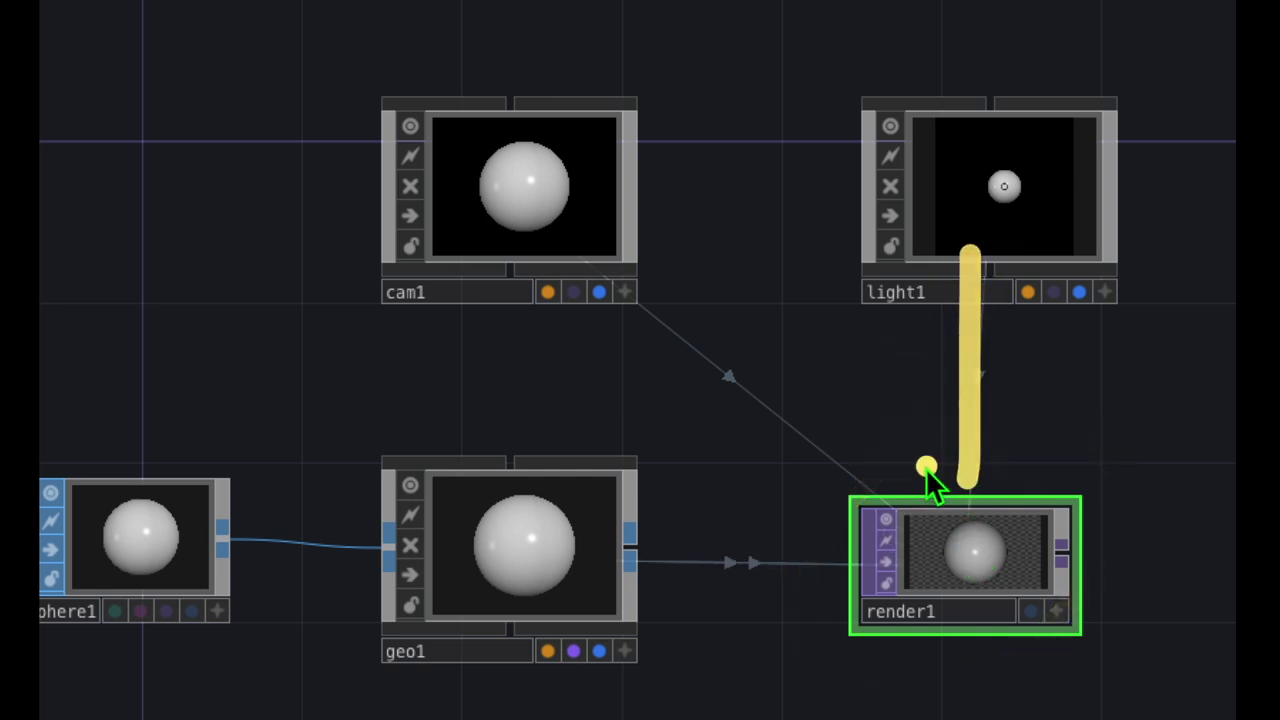
drag(572, 300, 843, 432)
drag(614, 590, 884, 593)
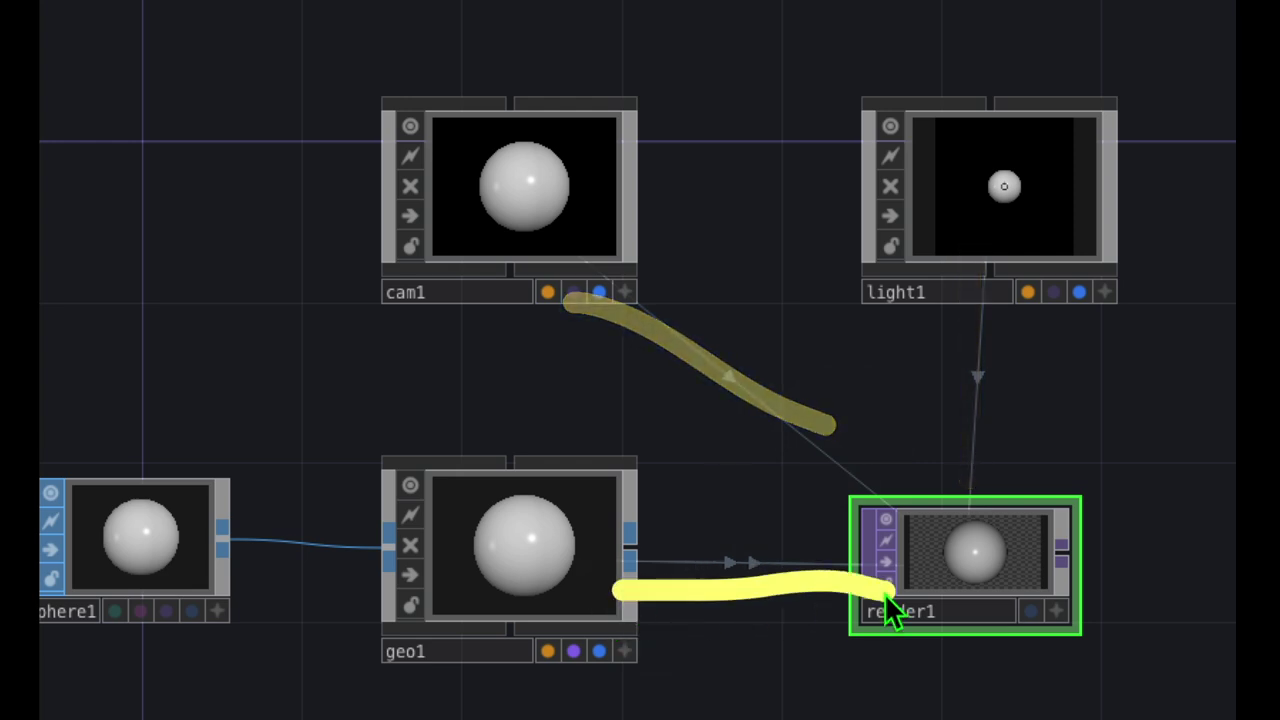
mouse_move(1042, 498)
mouse_down()
mouse_move(814, 690)
mouse_move(1124, 558)
mouse_move(908, 490)
mouse_move(899, 538)
mouse_up()
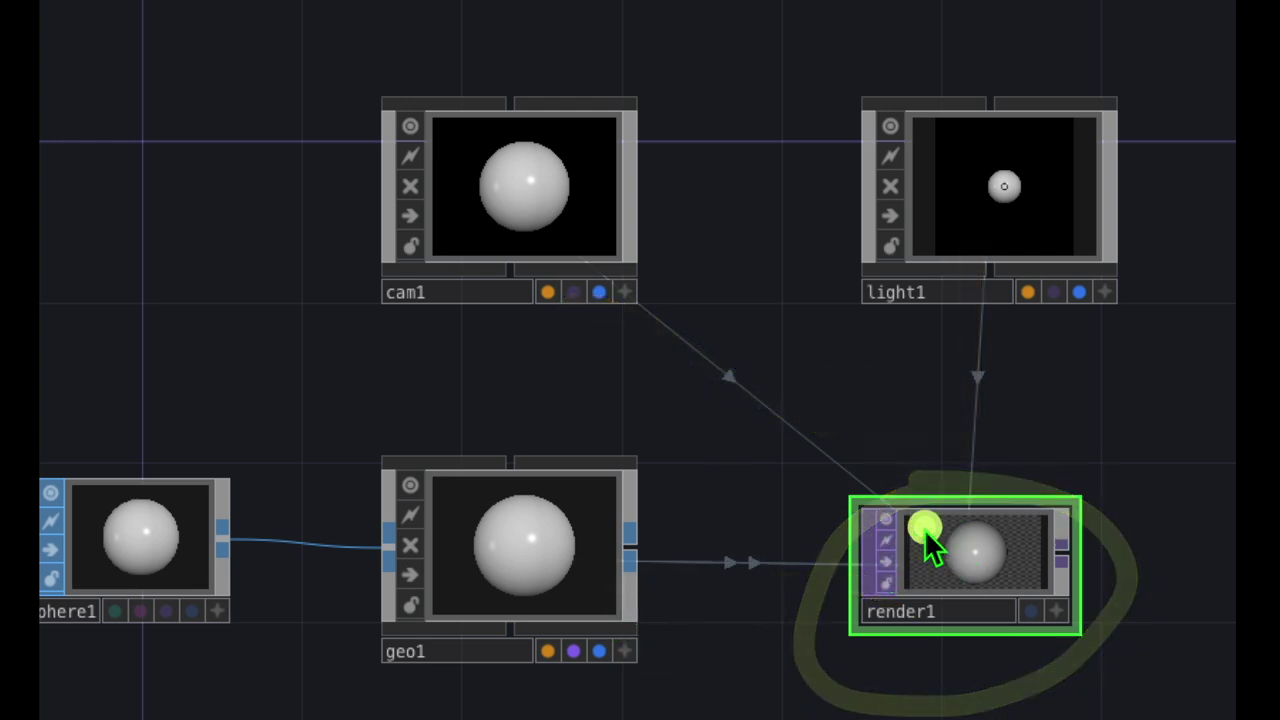
click(928, 537)
key(h)
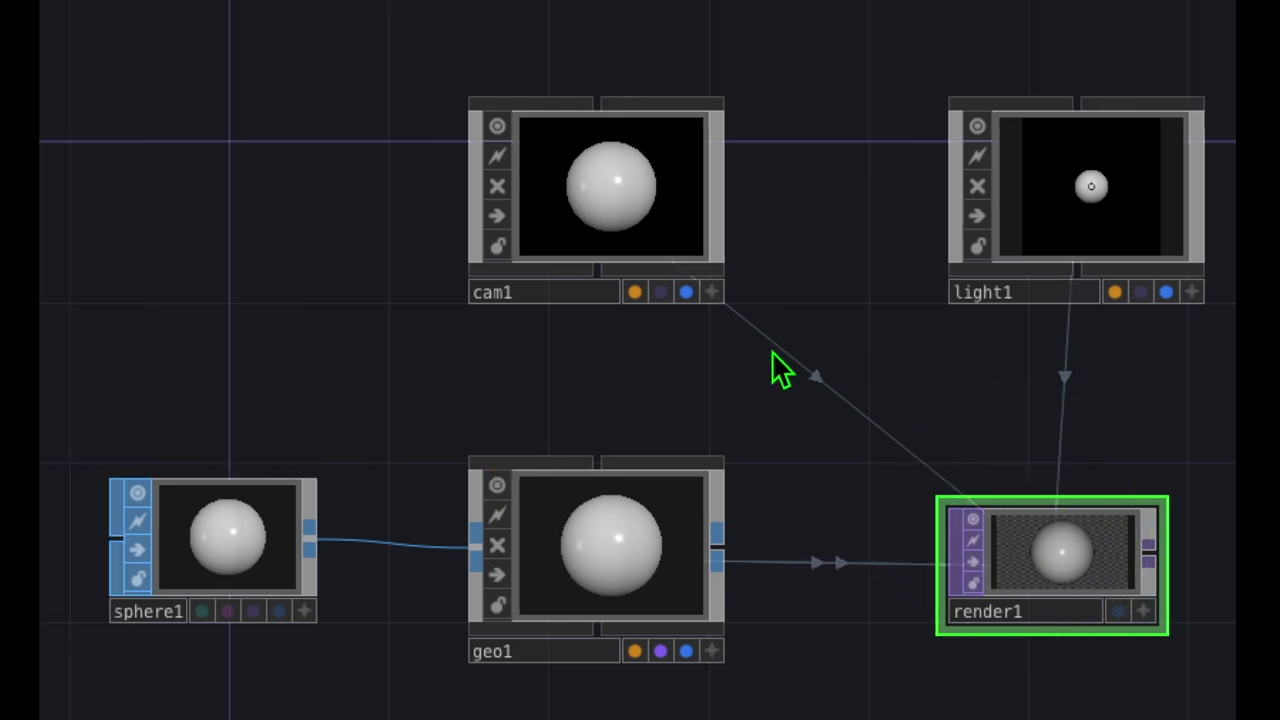
click(772, 351)
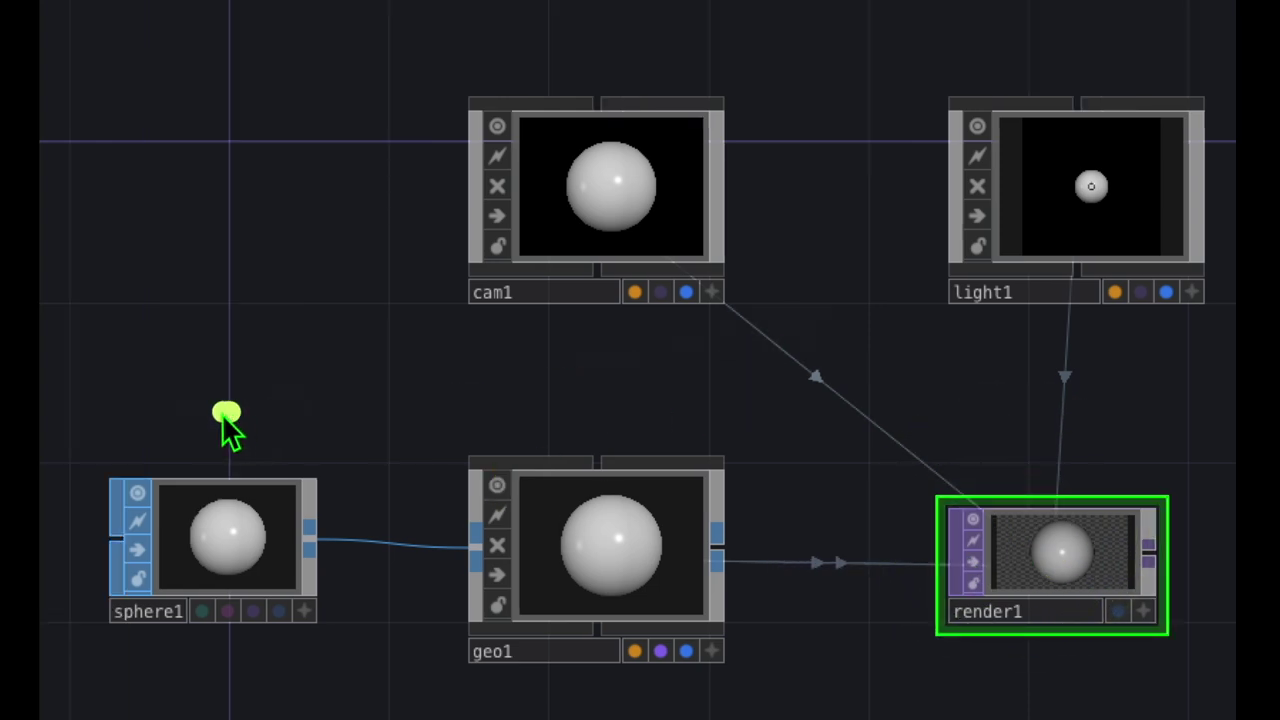
mouse_move(226, 415)
mouse_down()
mouse_move(170, 665)
mouse_move(382, 570)
mouse_move(172, 408)
mouse_move(437, 537)
mouse_move(520, 532)
mouse_up()
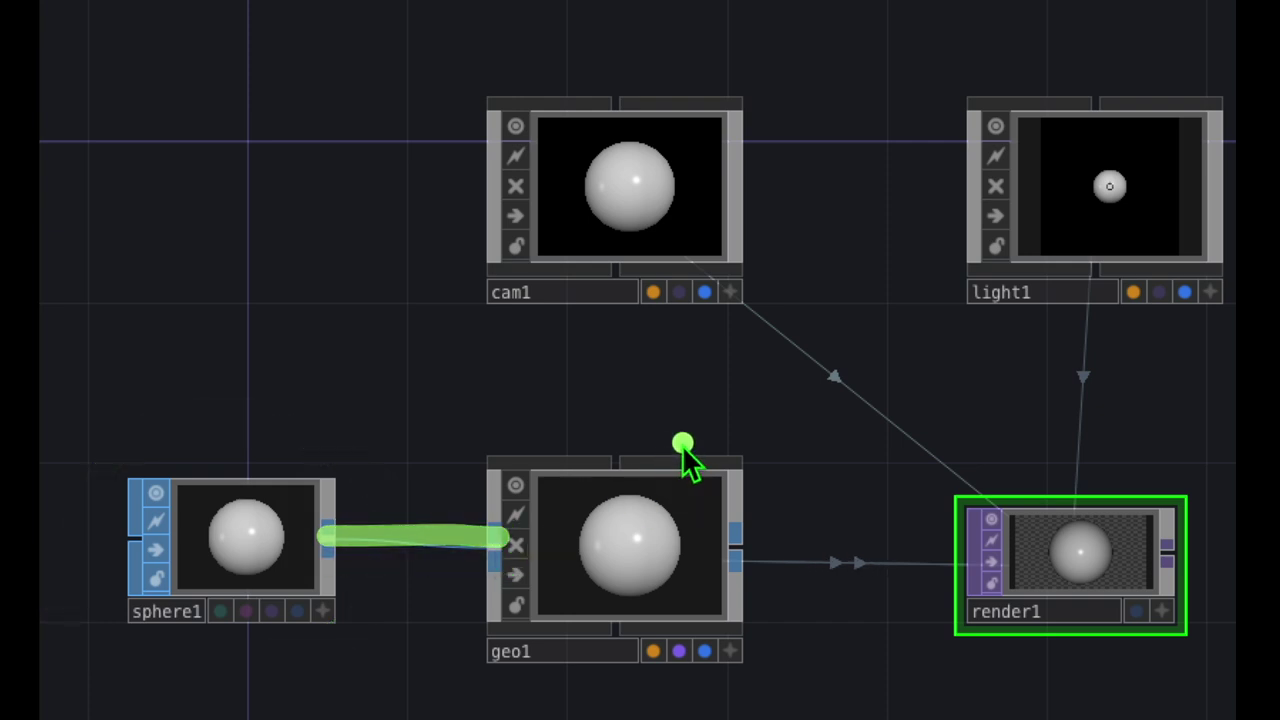
mouse_move(683, 443)
mouse_down()
mouse_move(557, 449)
mouse_move(478, 615)
mouse_move(648, 680)
mouse_move(808, 527)
mouse_move(666, 412)
mouse_move(605, 415)
mouse_up()
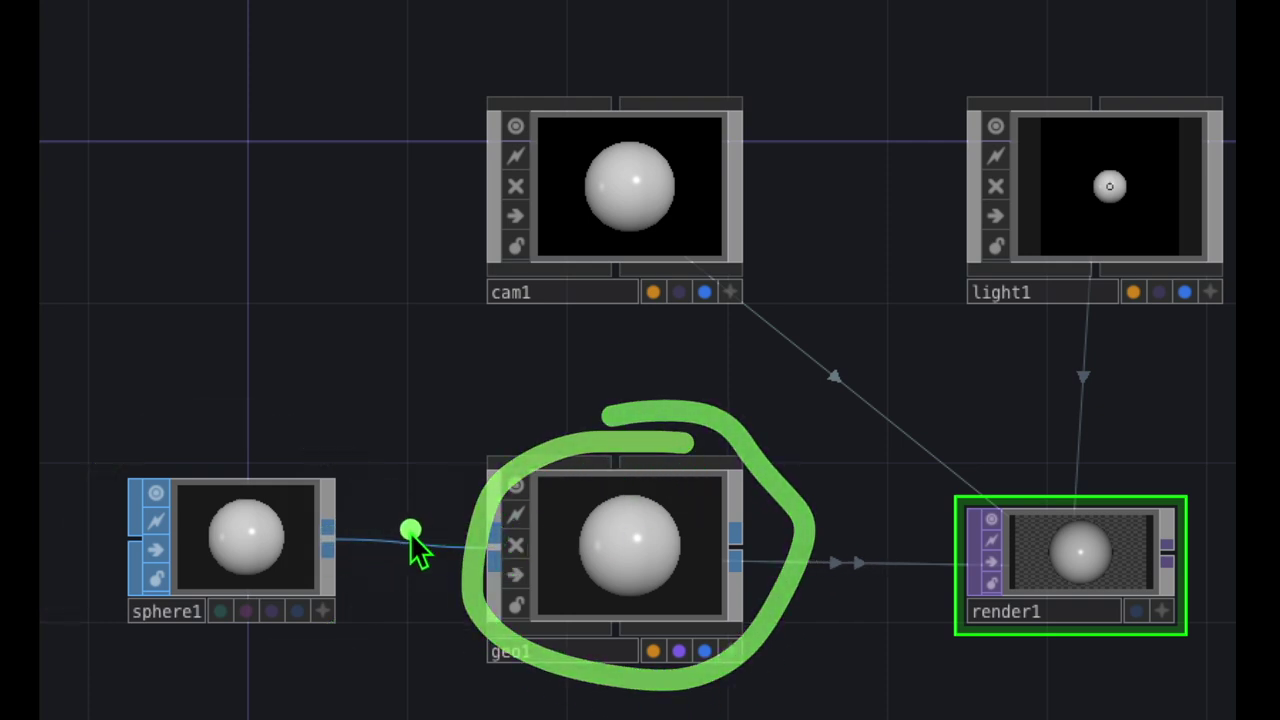
drag(300, 530, 616, 531)
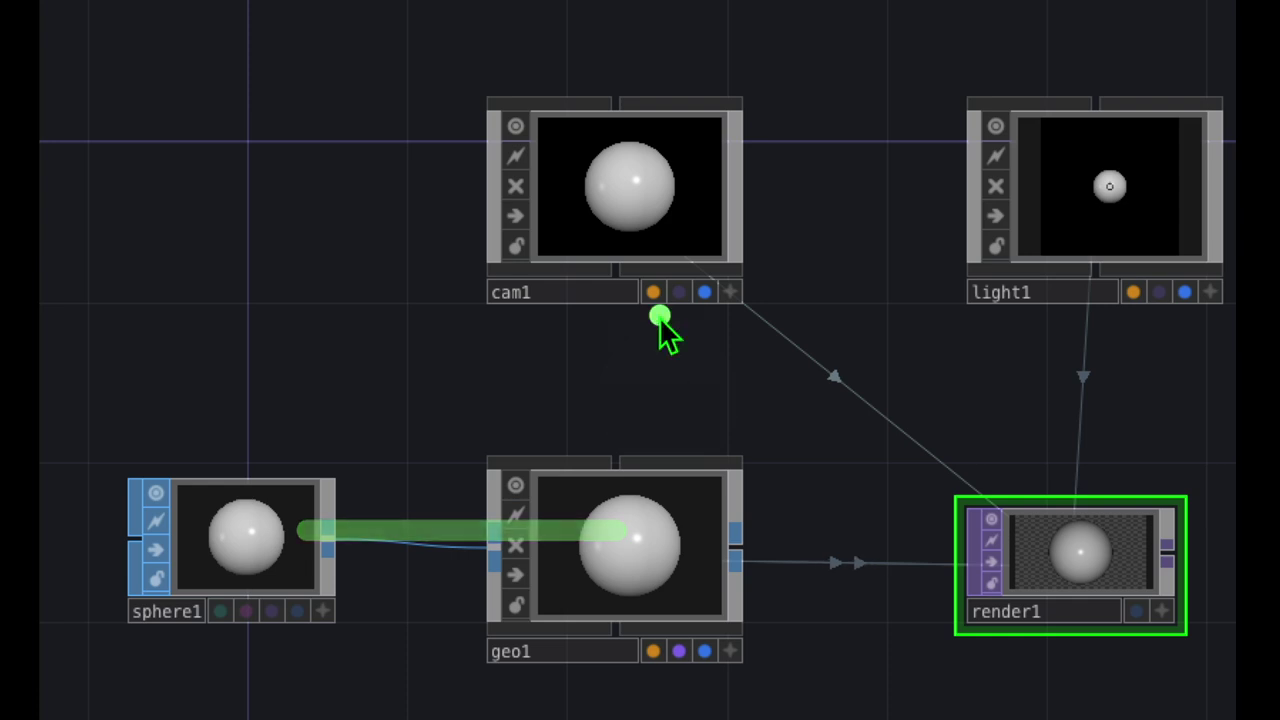
drag(692, 190, 641, 542)
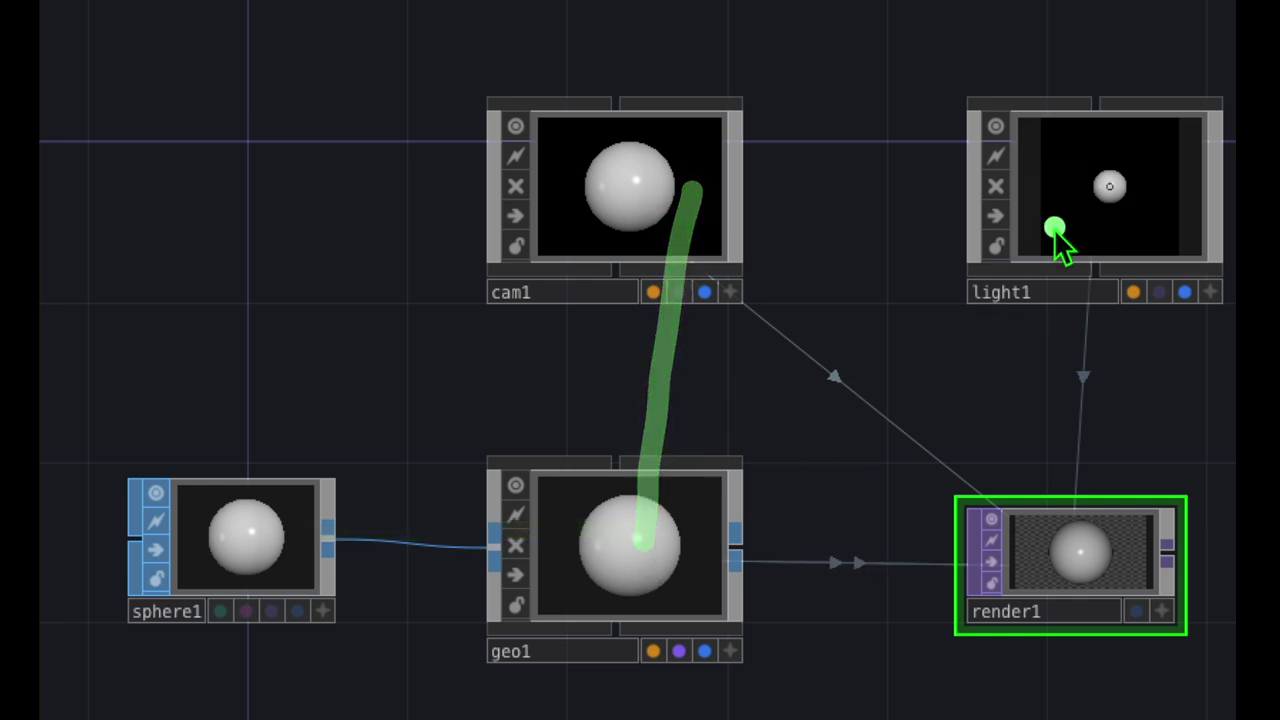
mouse_move(1066, 228)
mouse_down()
mouse_move(965, 284)
mouse_move(832, 409)
mouse_move(686, 604)
mouse_up()
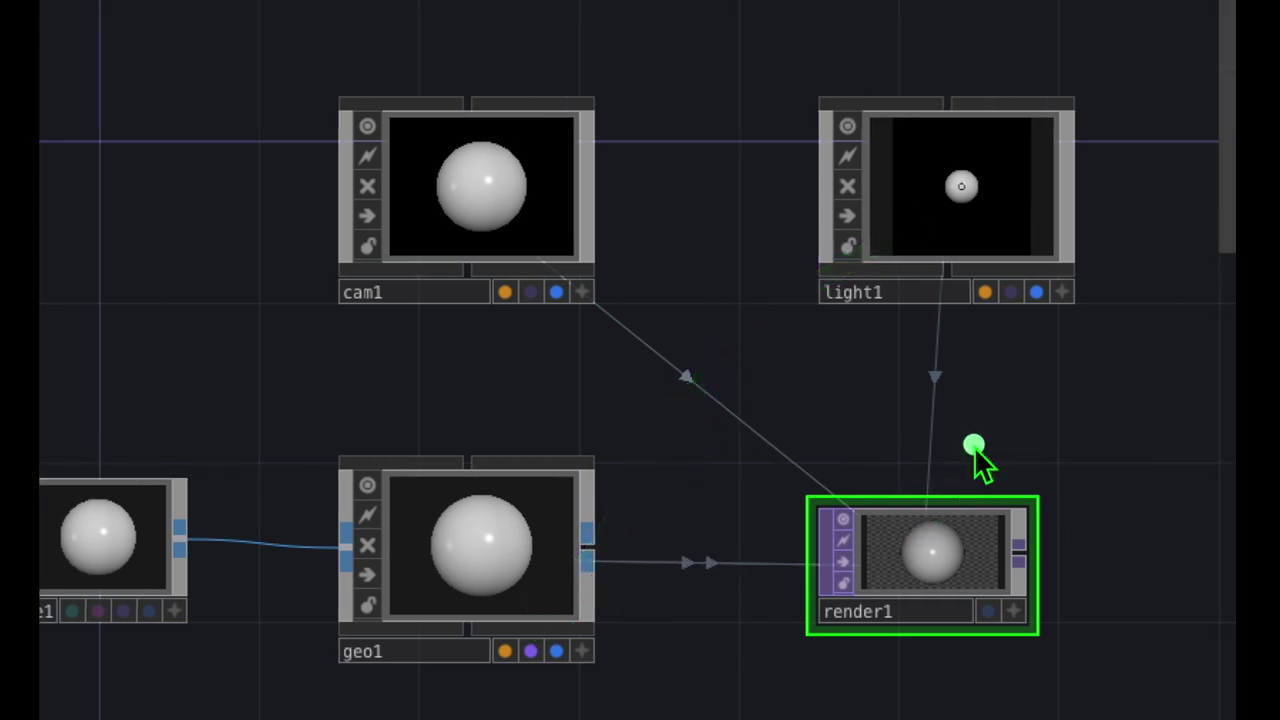
mouse_move(975, 447)
mouse_down()
mouse_move(743, 555)
mouse_move(819, 676)
mouse_move(1135, 571)
mouse_move(878, 430)
mouse_up()
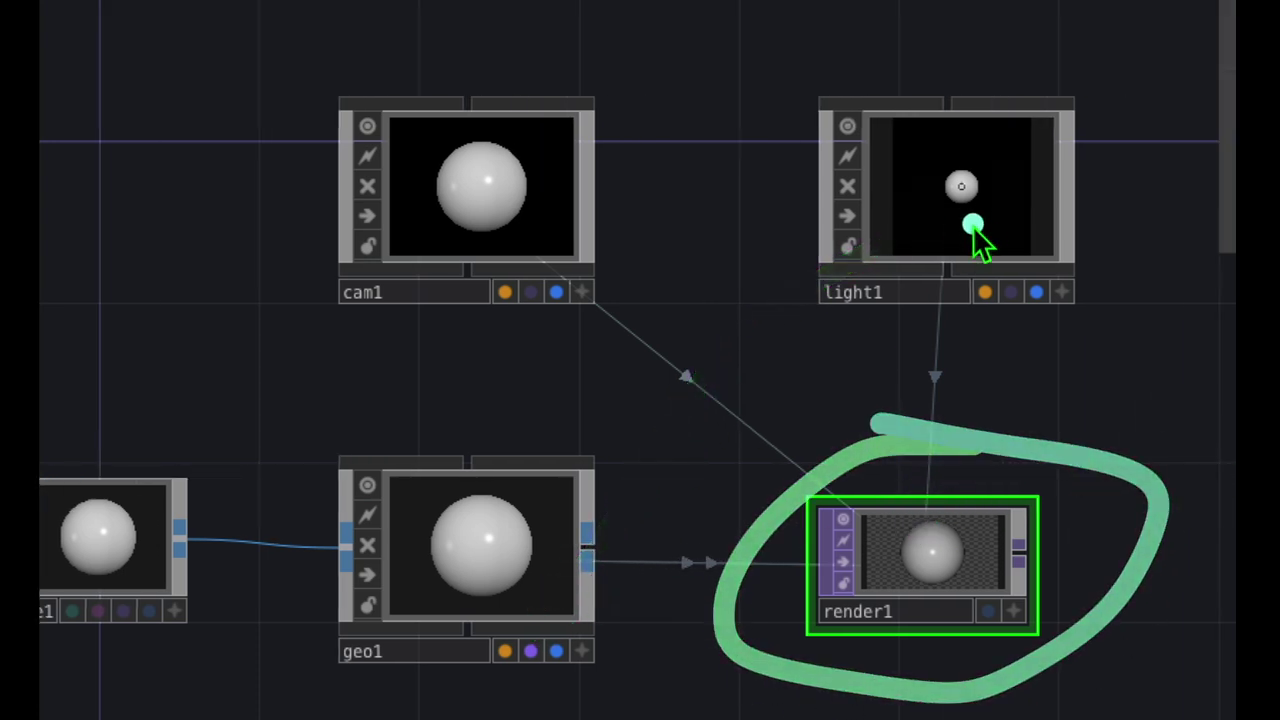
mouse_move(1033, 200)
mouse_down()
mouse_move(861, 201)
mouse_move(436, 400)
mouse_move(435, 630)
mouse_up()
mouse_move(1013, 440)
mouse_down()
mouse_move(858, 450)
mouse_move(747, 613)
mouse_move(1027, 661)
mouse_move(1047, 441)
mouse_move(923, 437)
mouse_up()
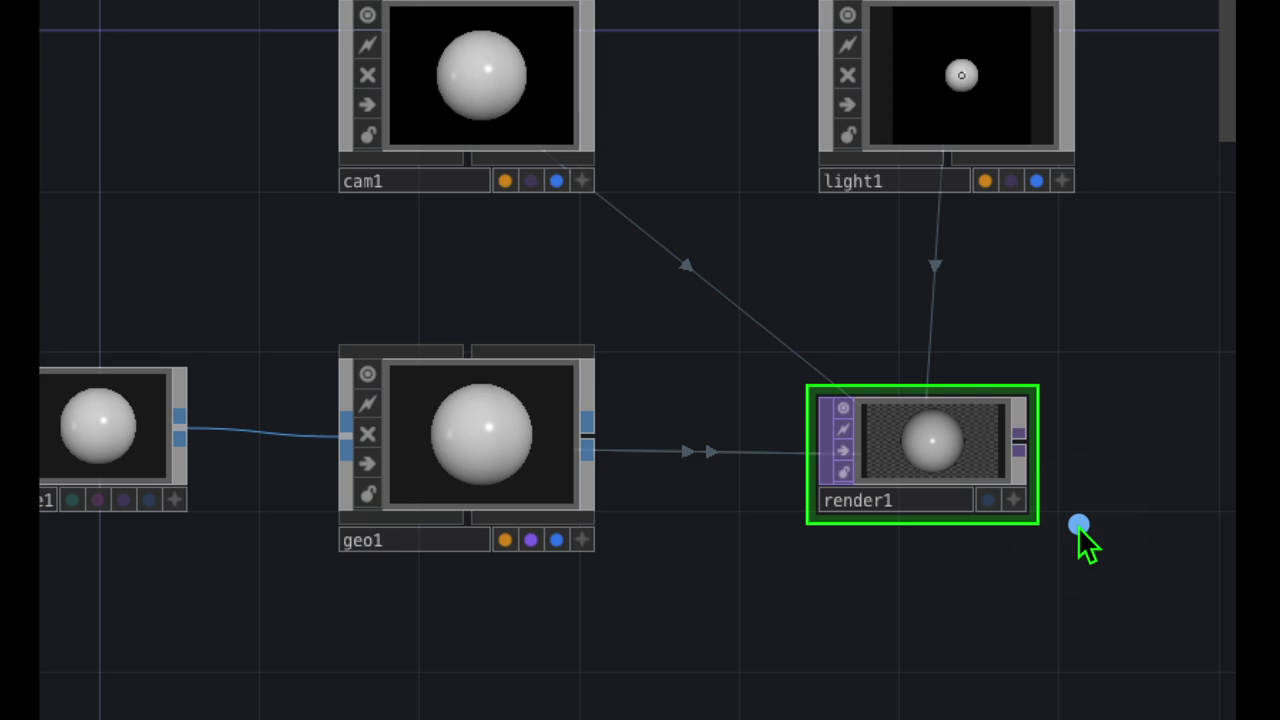
Step: Turn on the Render TOP's Display flag to show its output as the network background
click(987, 502)
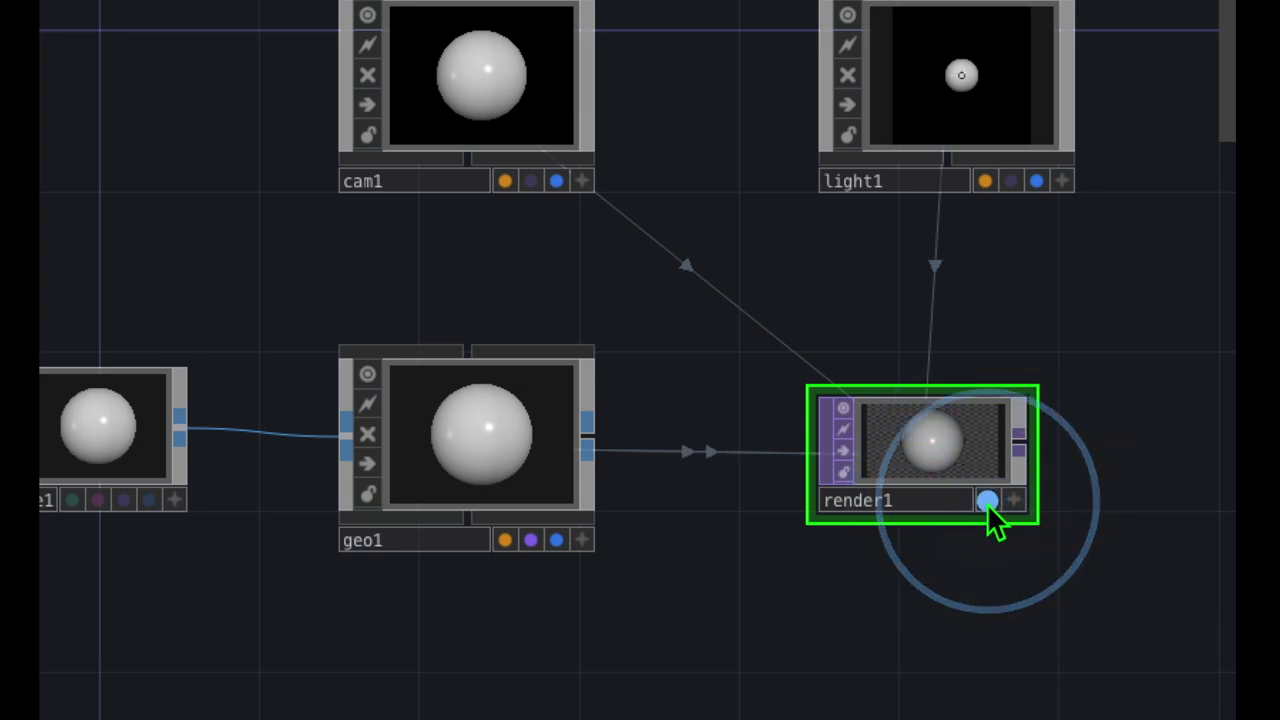
click(987, 502)
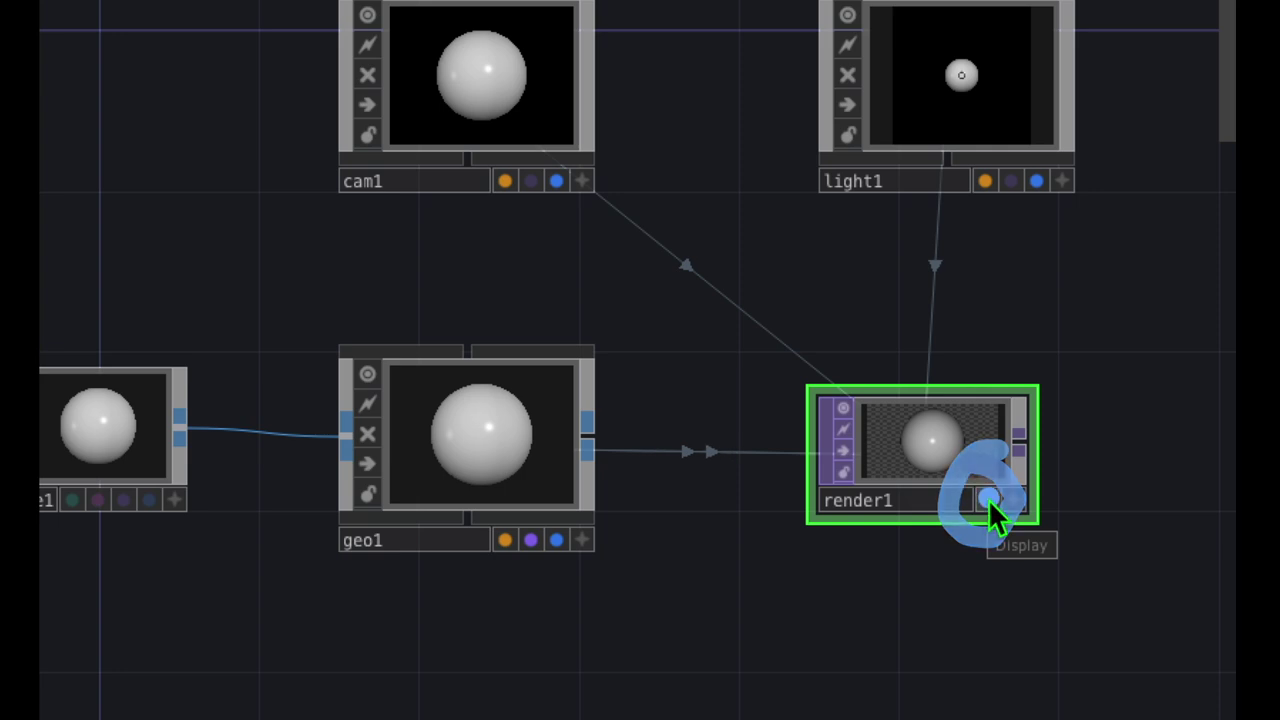
click(988, 500)
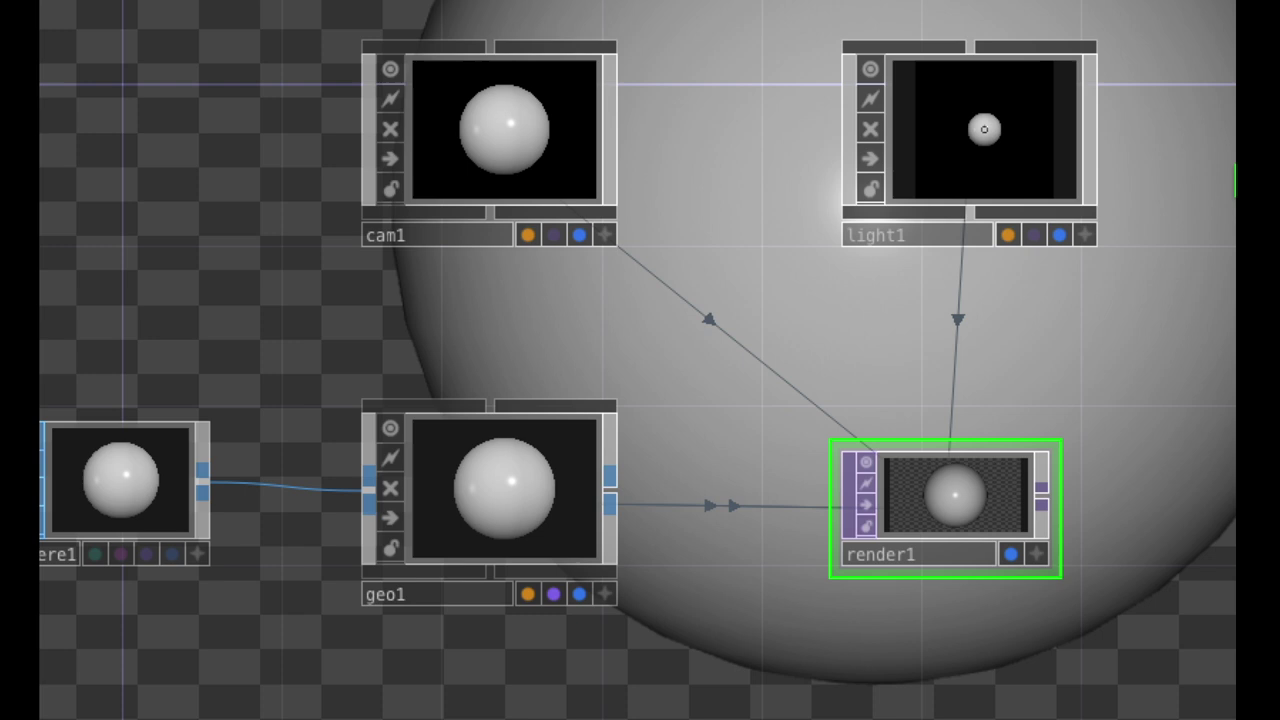
mouse_move(397, 545)
mouse_down()
mouse_move(264, 624)
mouse_move(423, 591)
mouse_up()
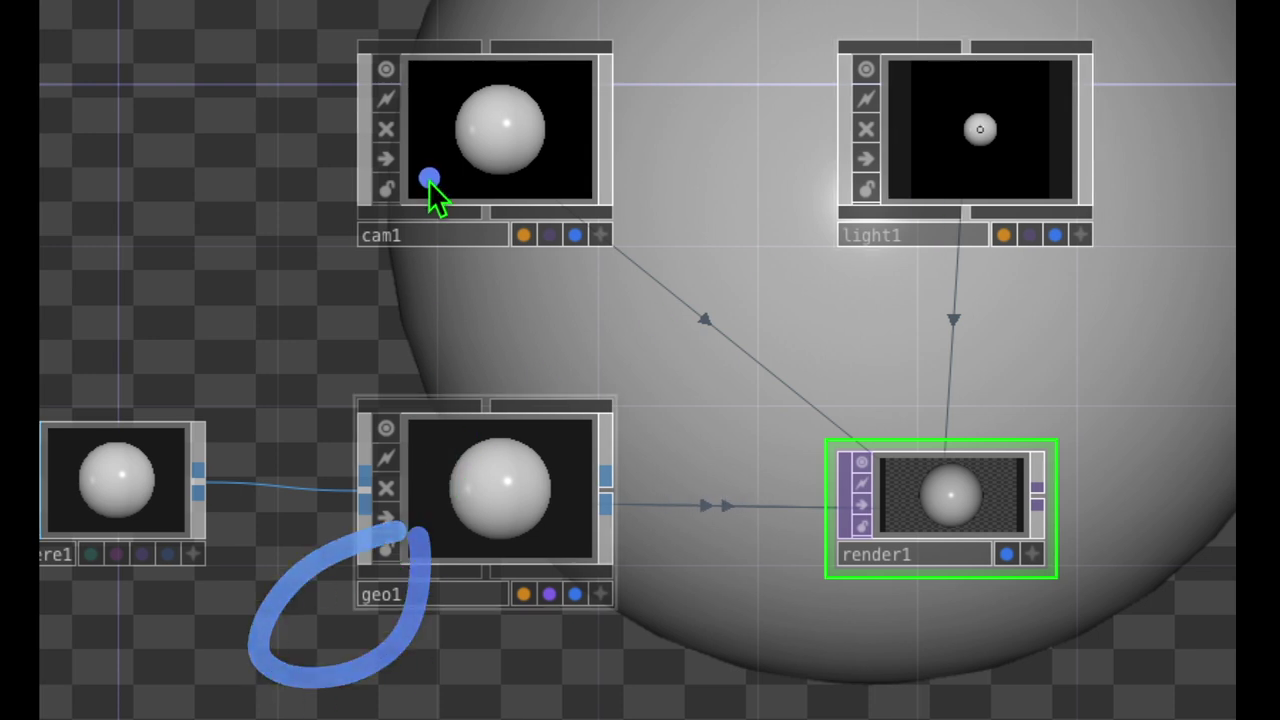
mouse_move(429, 190)
mouse_down()
mouse_move(384, 196)
mouse_move(409, 306)
mouse_move(420, 178)
mouse_up()
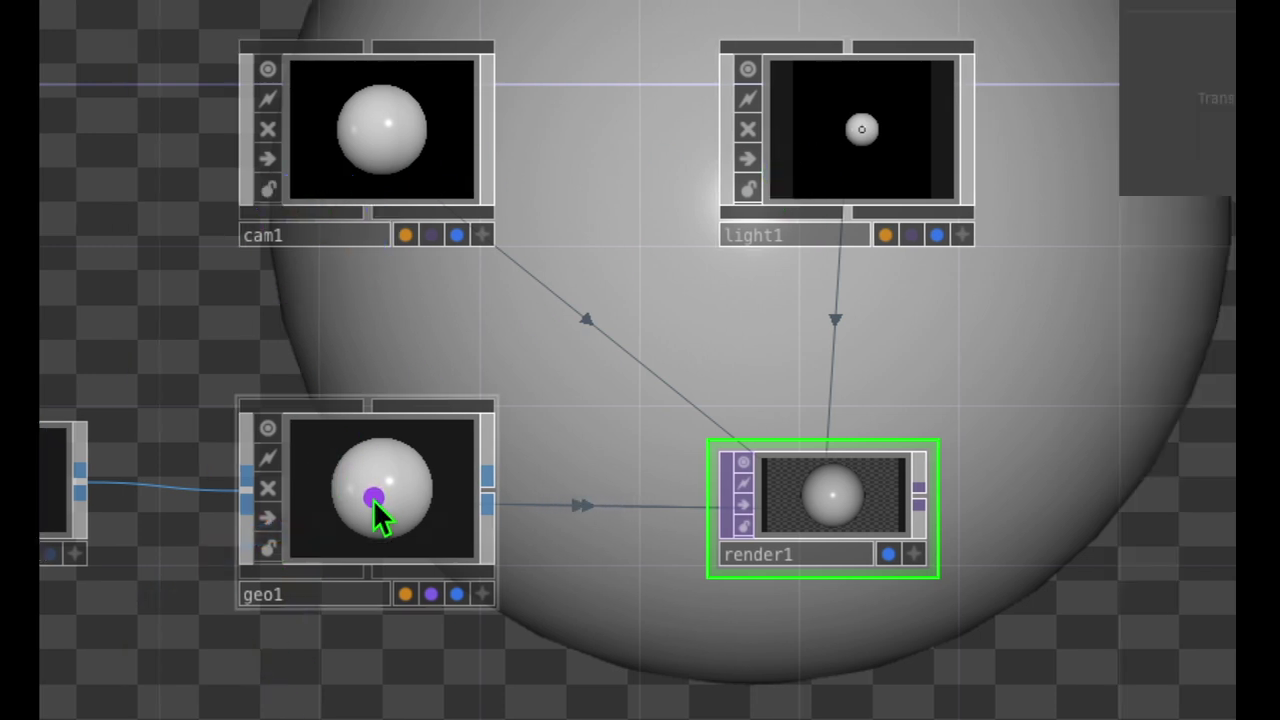
mouse_move(373, 499)
mouse_down()
mouse_move(384, 158)
mouse_move(860, 185)
mouse_up()
mouse_move(830, 396)
mouse_down()
mouse_move(721, 435)
mouse_move(1003, 503)
mouse_up()
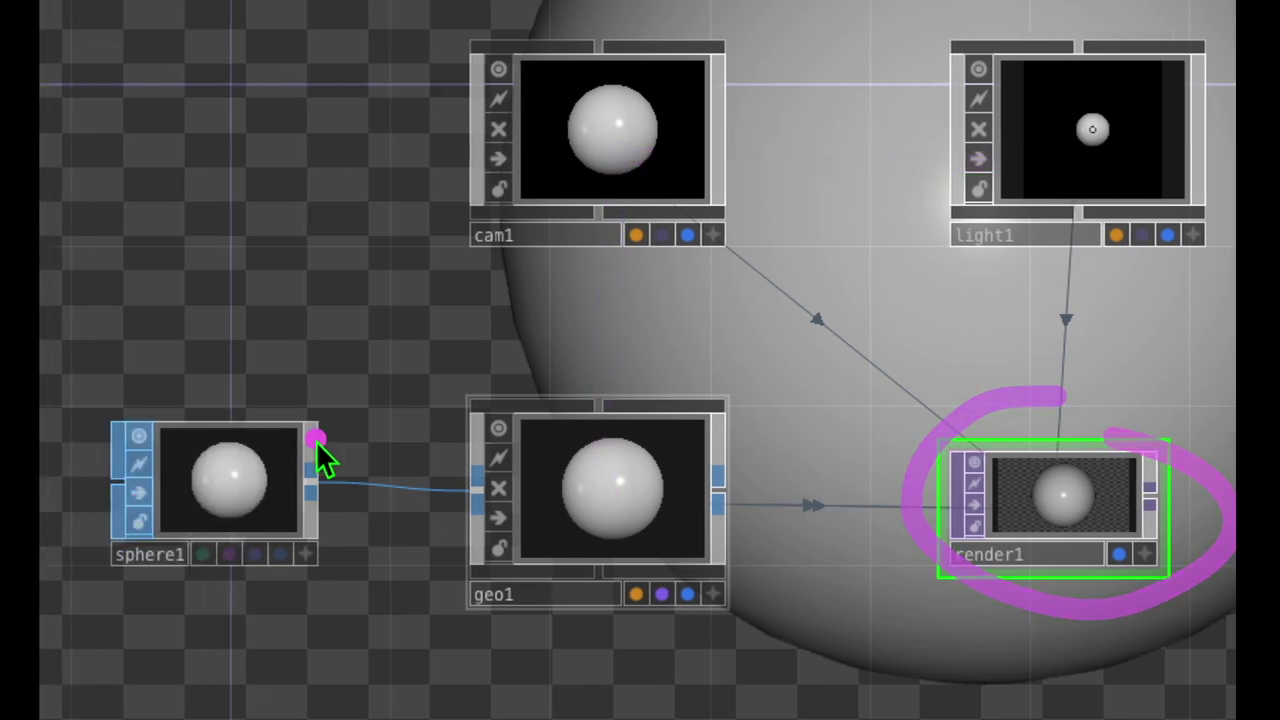
mouse_move(222, 368)
mouse_down()
mouse_move(168, 393)
mouse_move(104, 520)
mouse_move(294, 591)
mouse_move(384, 411)
mouse_move(157, 412)
mouse_up()
click(212, 492)
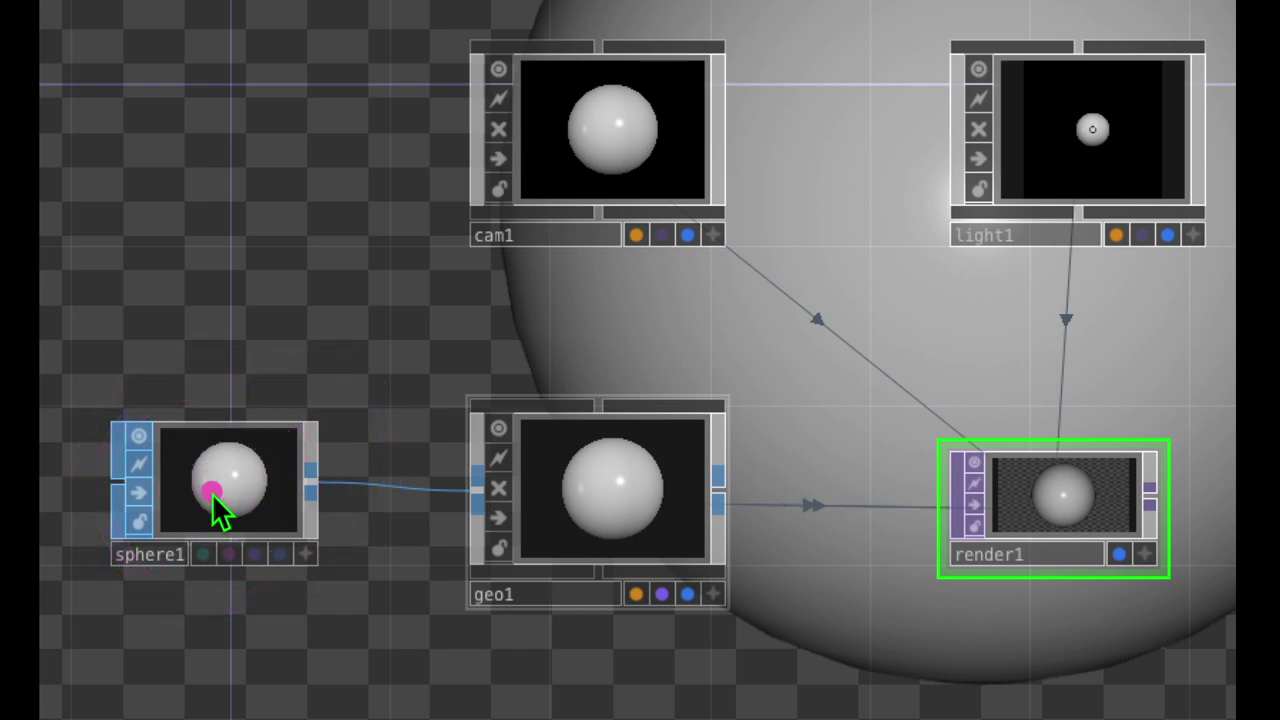
click(209, 336)
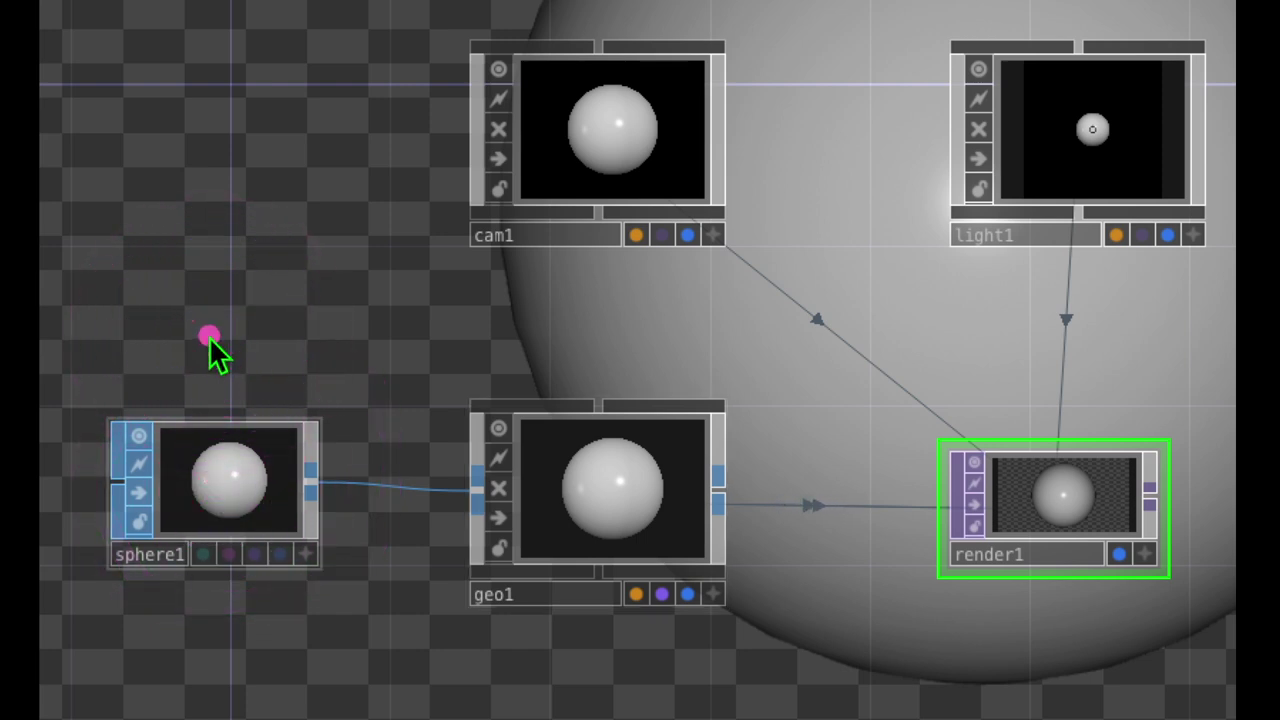
click(478, 376)
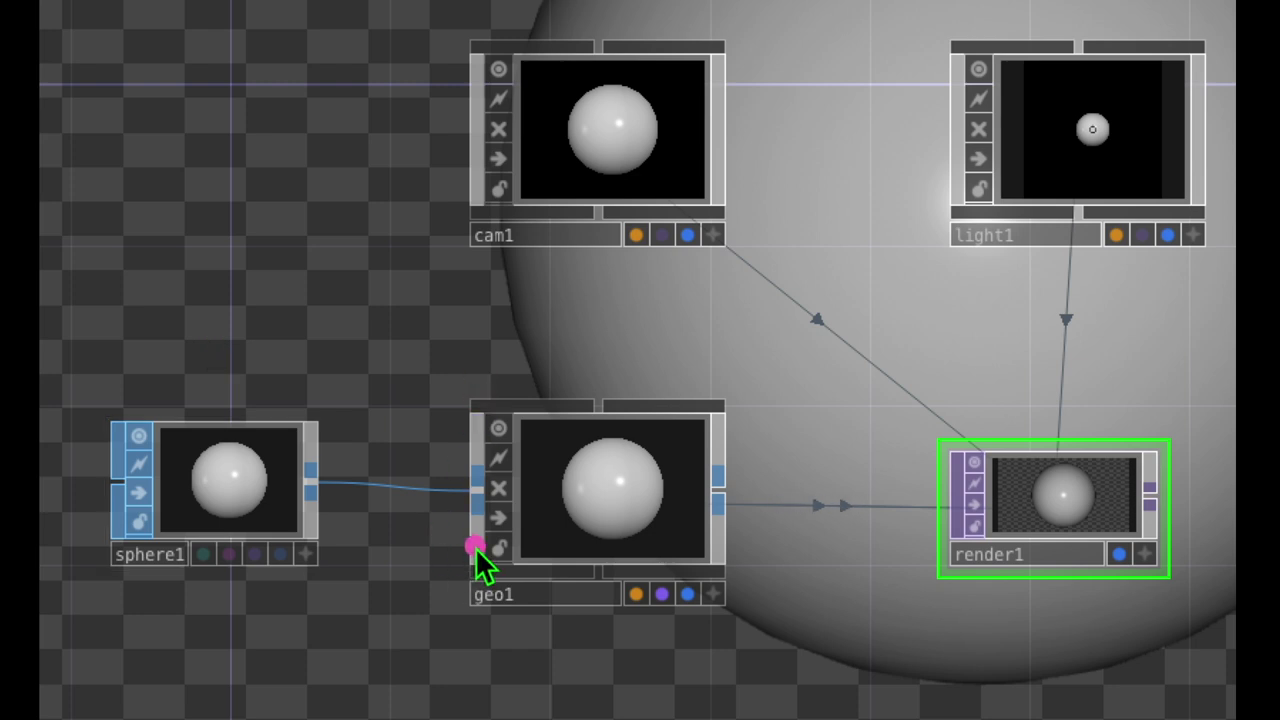
mouse_move(476, 552)
mouse_down()
mouse_move(439, 579)
mouse_move(496, 648)
mouse_move(536, 588)
mouse_move(429, 580)
mouse_up()
mouse_move(503, 131)
mouse_down()
mouse_move(414, 268)
mouse_move(590, 210)
mouse_up()
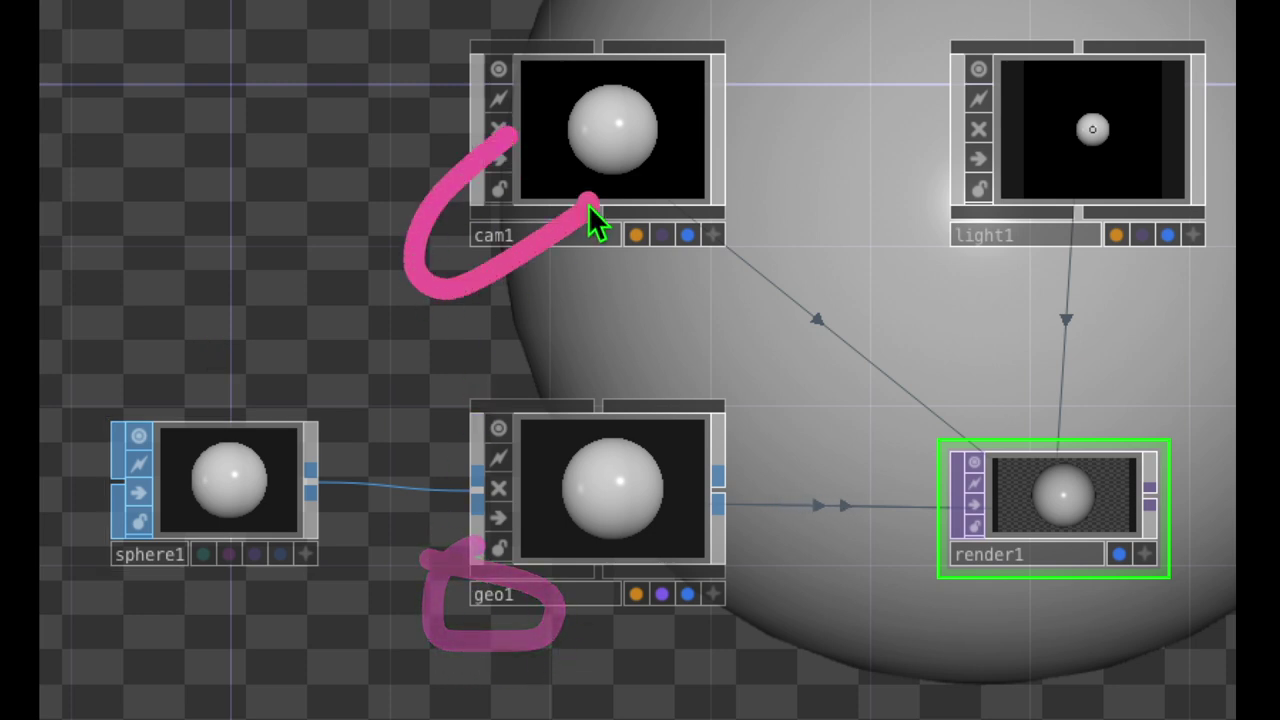
mouse_move(983, 114)
mouse_down()
mouse_move(1009, 167)
mouse_move(967, 191)
mouse_move(945, 292)
mouse_up()
drag(407, 594, 428, 598)
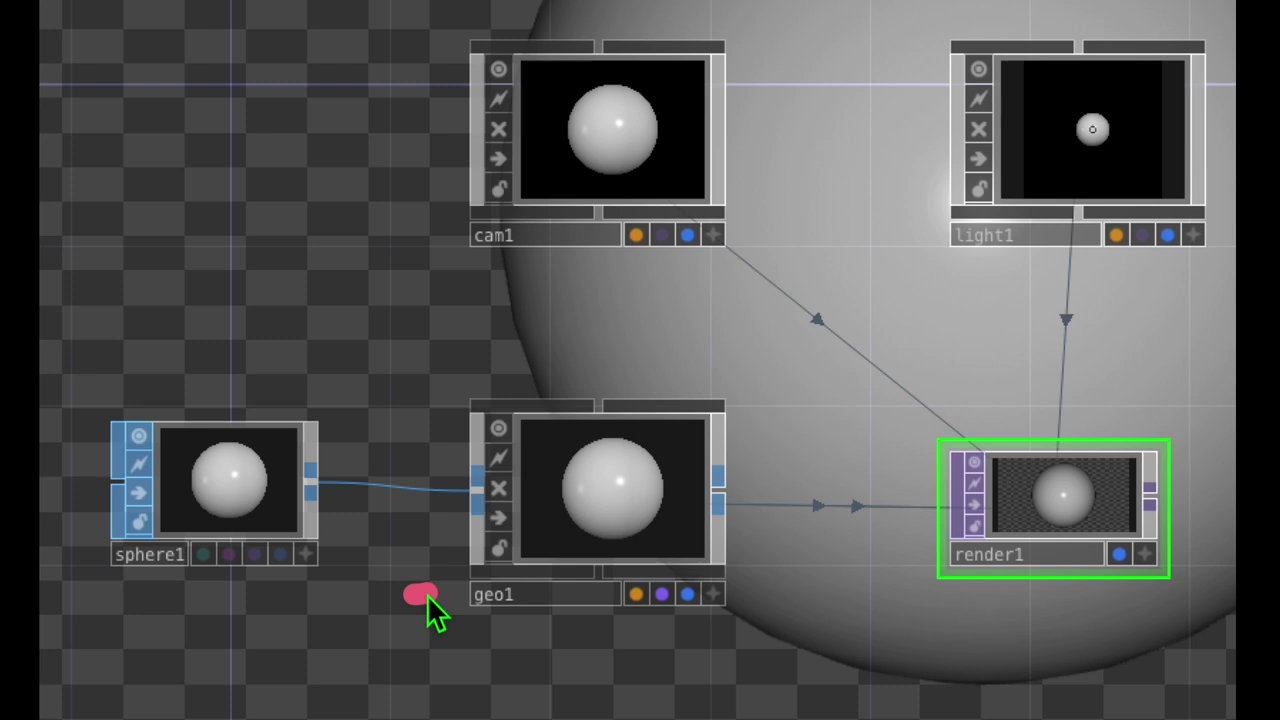
drag(426, 240, 531, 230)
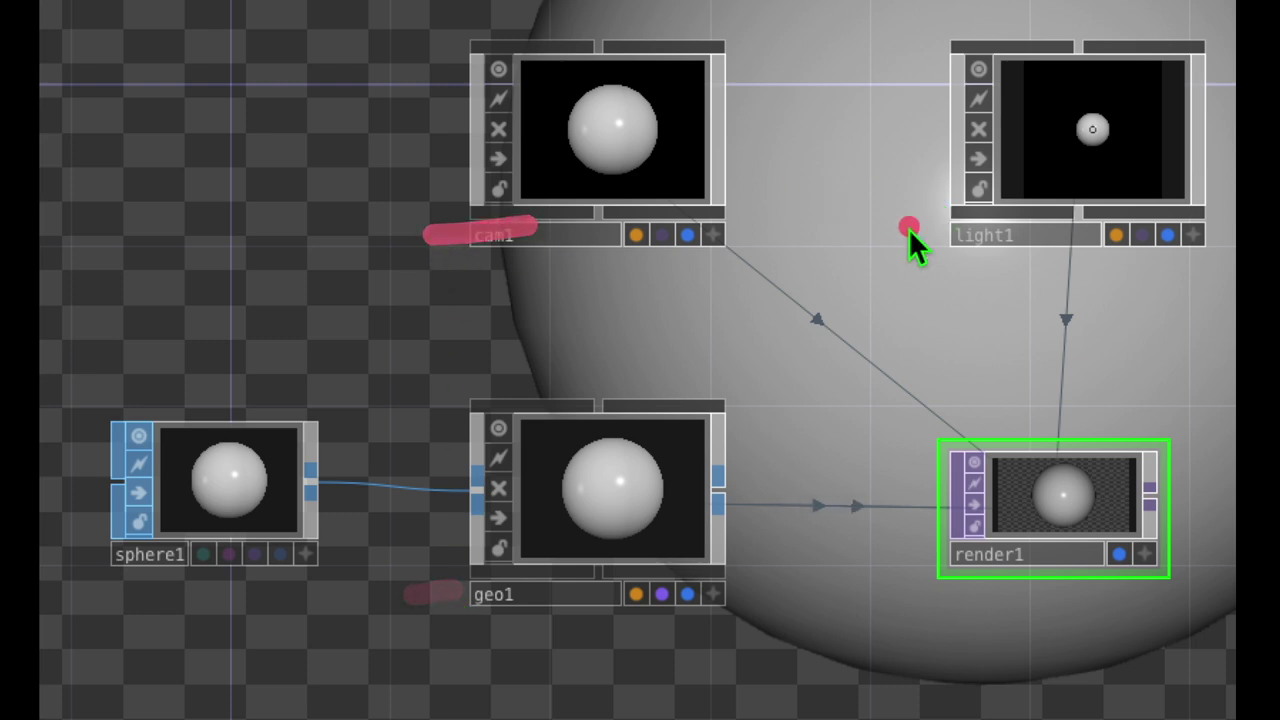
mouse_move(1180, 371)
mouse_down()
mouse_move(930, 410)
mouse_move(1160, 596)
mouse_move(983, 374)
mouse_up()
mouse_move(665, 522)
mouse_down()
mouse_move(673, 168)
mouse_move(1041, 165)
mouse_up()
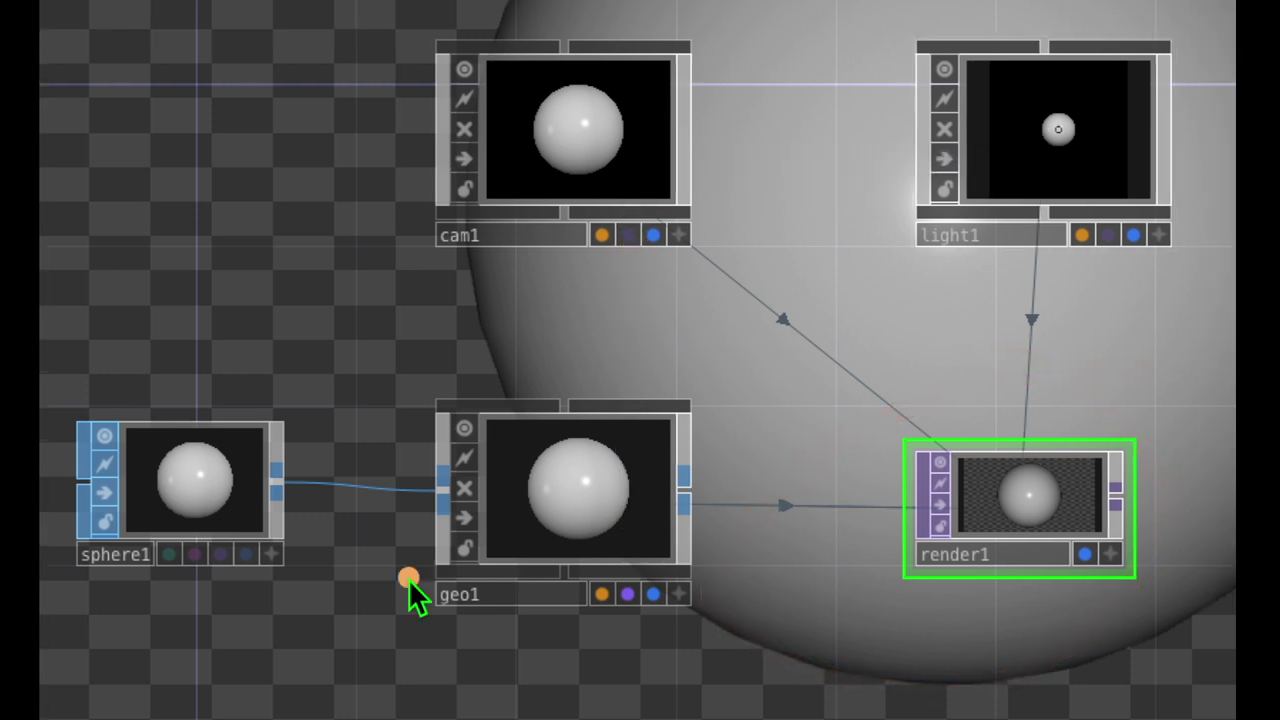
mouse_move(408, 578)
mouse_down()
mouse_move(407, 118)
mouse_move(478, 132)
mouse_move(1040, 139)
mouse_up()
mouse_move(520, 510)
mouse_down()
mouse_move(522, 185)
mouse_move(989, 187)
mouse_move(1025, 195)
mouse_up()
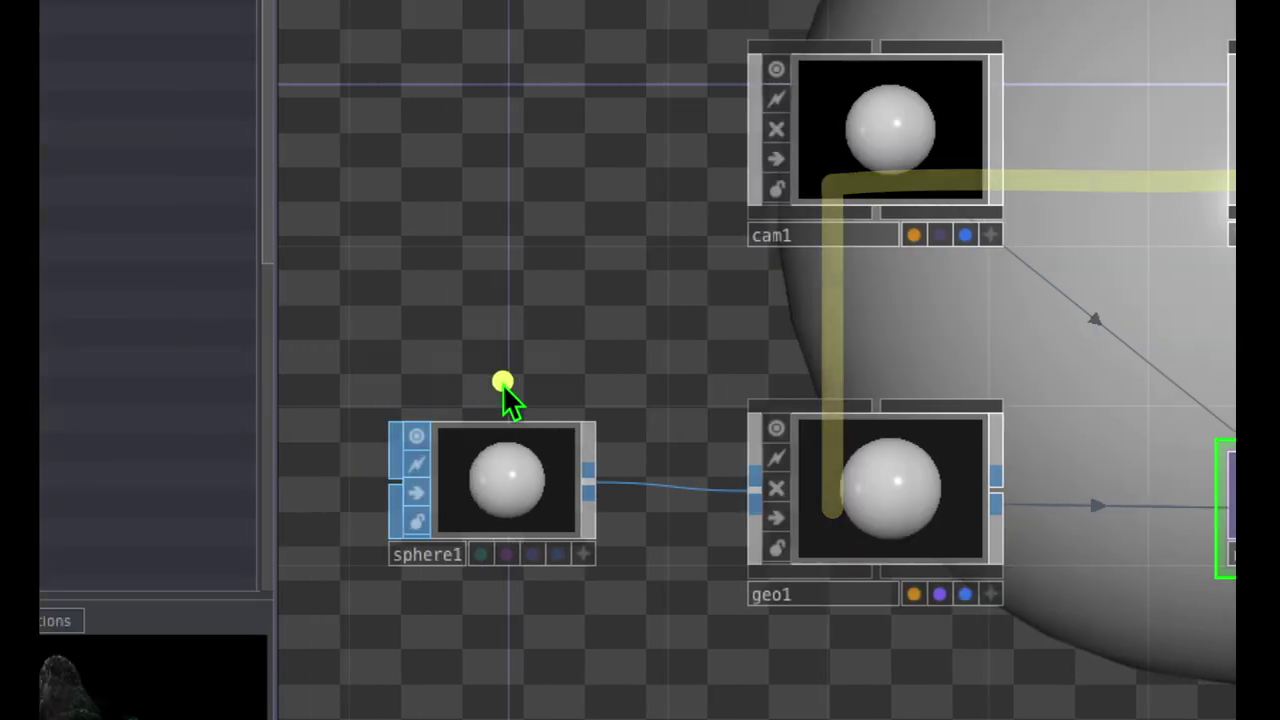
mouse_move(481, 367)
mouse_down()
mouse_move(444, 369)
mouse_move(298, 538)
mouse_move(487, 659)
mouse_move(626, 468)
mouse_move(385, 362)
mouse_move(366, 386)
mouse_up()
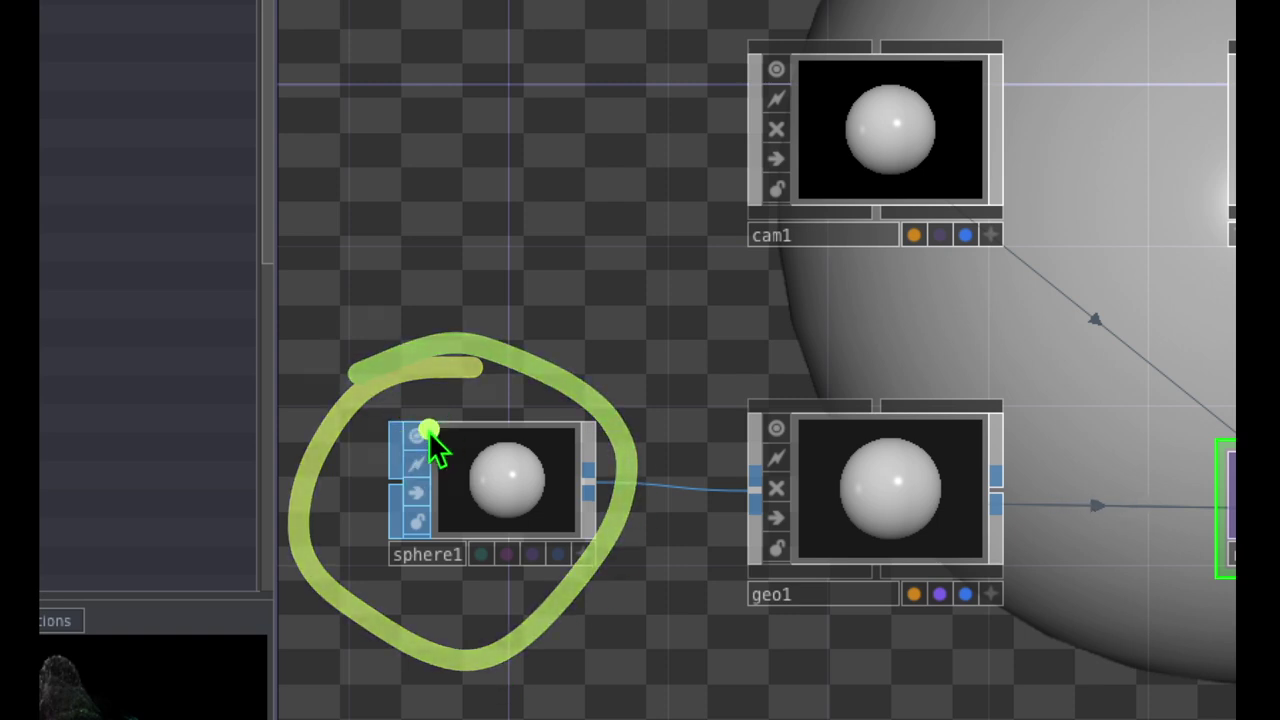
mouse_move(466, 192)
mouse_down()
mouse_move(374, 209)
mouse_move(373, 341)
mouse_move(562, 238)
mouse_move(414, 182)
mouse_up()
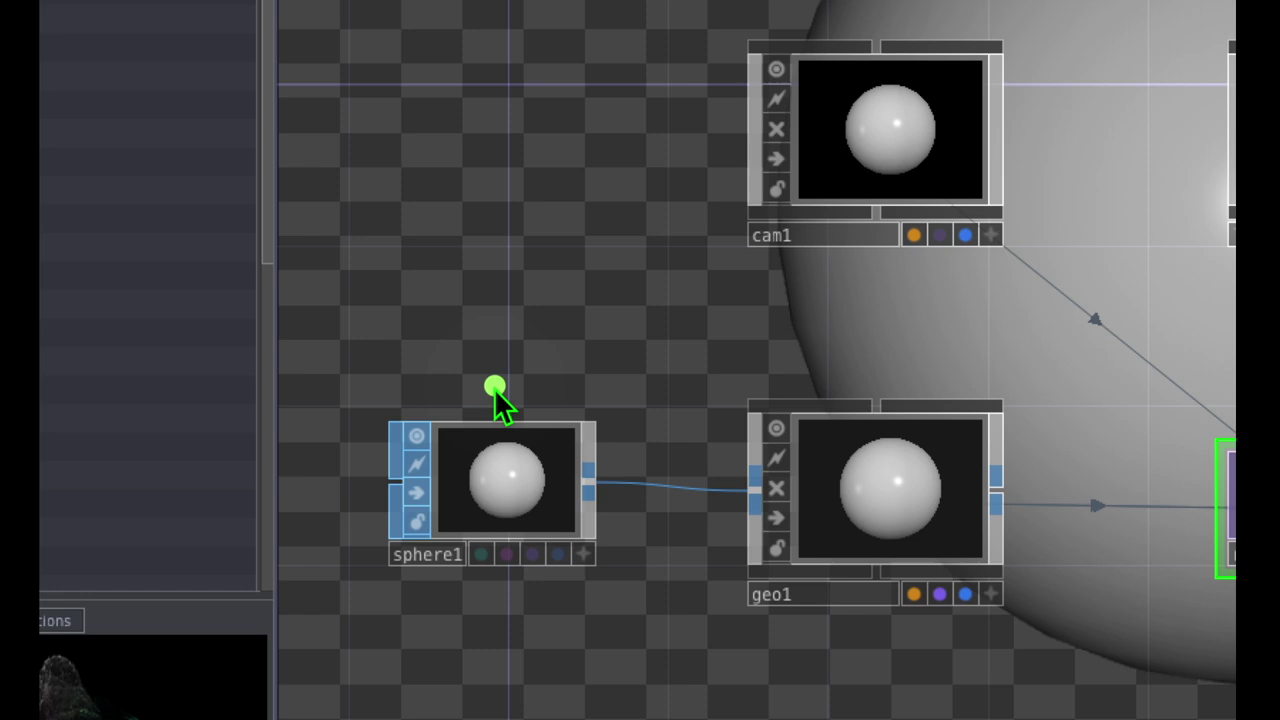
mouse_move(568, 462)
mouse_down()
mouse_move(709, 487)
mouse_move(780, 482)
mouse_up()
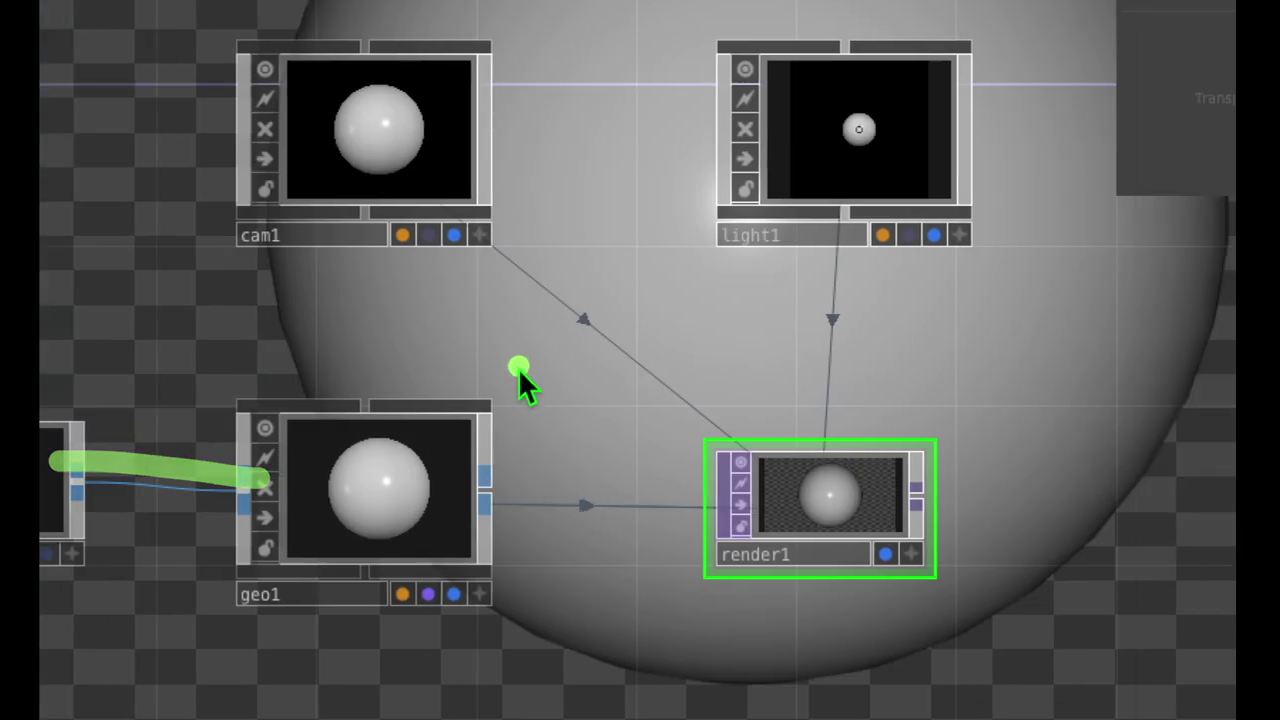
drag(340, 137, 800, 128)
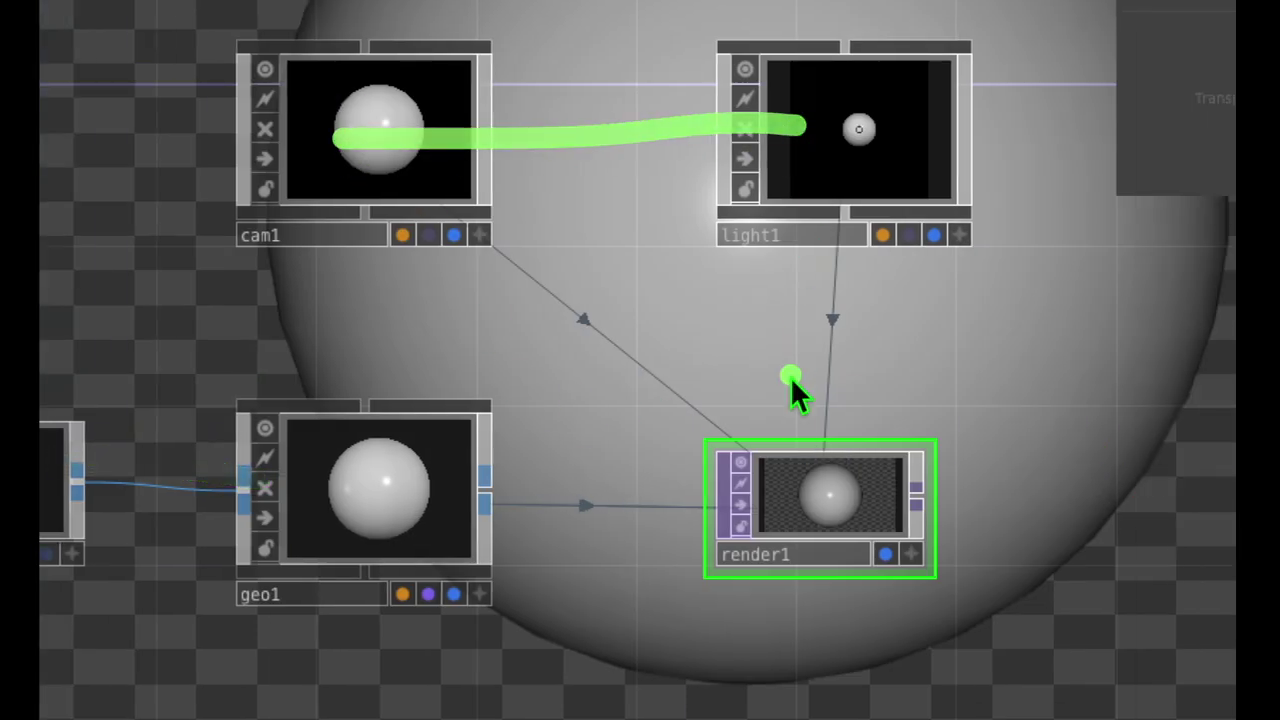
mouse_move(833, 411)
mouse_down()
mouse_move(670, 536)
mouse_move(827, 701)
mouse_move(1012, 534)
mouse_move(806, 410)
mouse_up()
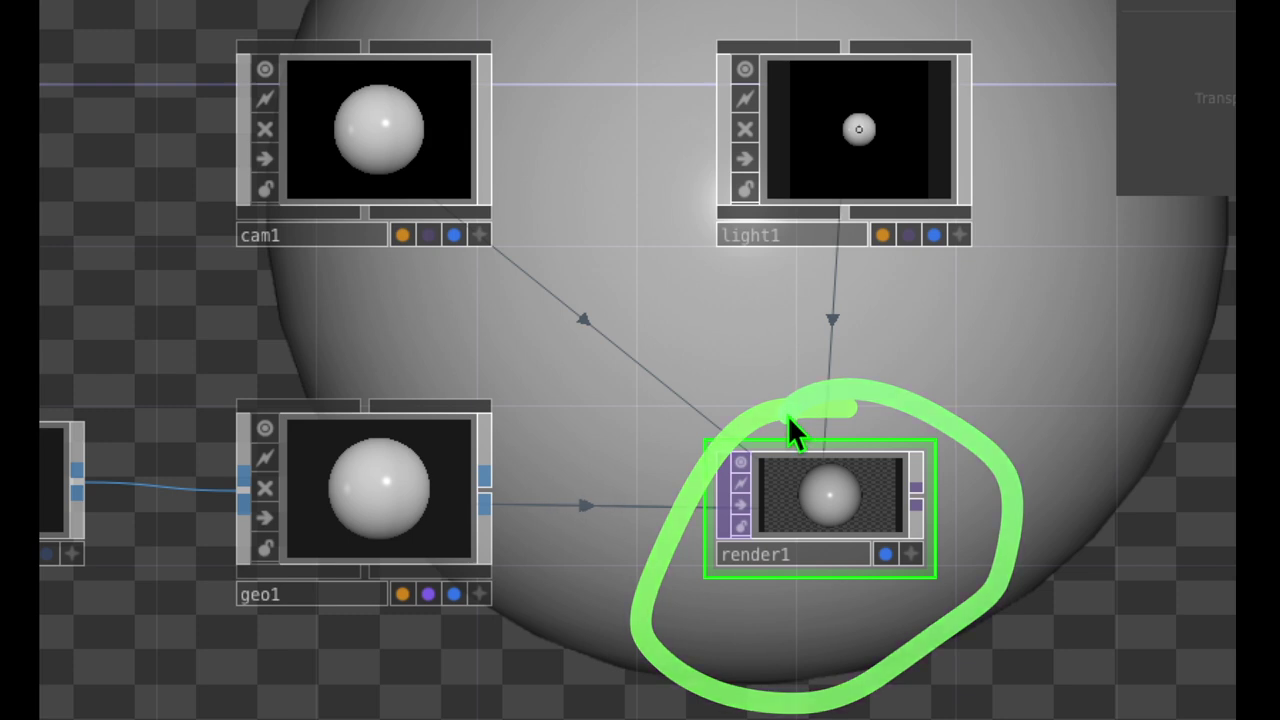
drag(778, 506, 778, 506)
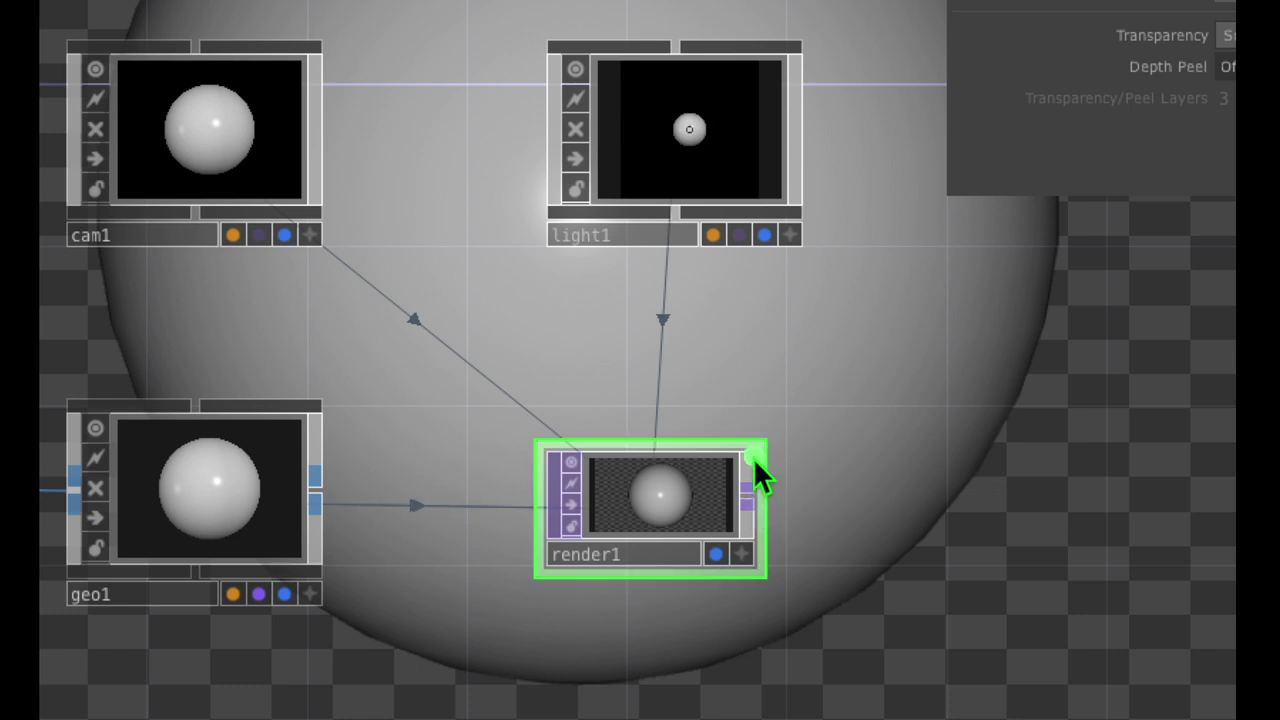
mouse_move(757, 464)
mouse_down()
mouse_move(698, 514)
mouse_move(795, 526)
mouse_move(725, 465)
mouse_up()
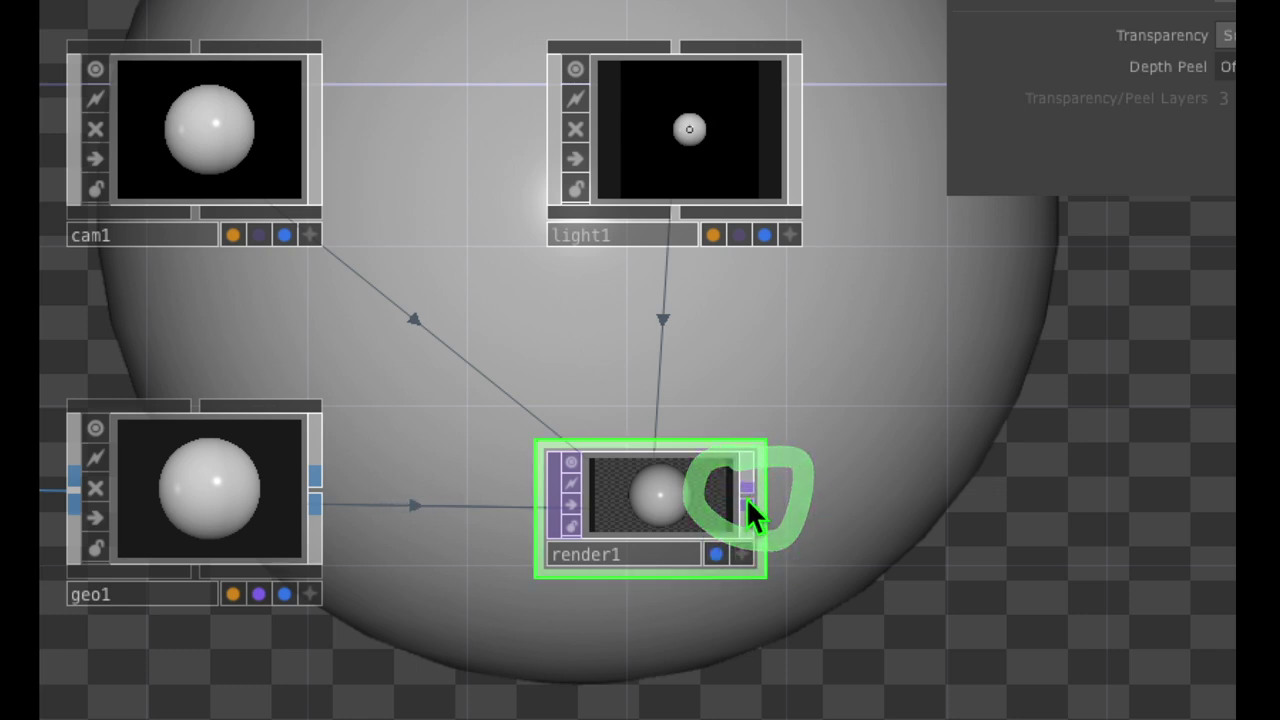
Step: Add a Blur TOP fed from the Render TOP's output and place it beside the Render TOP
click(746, 497)
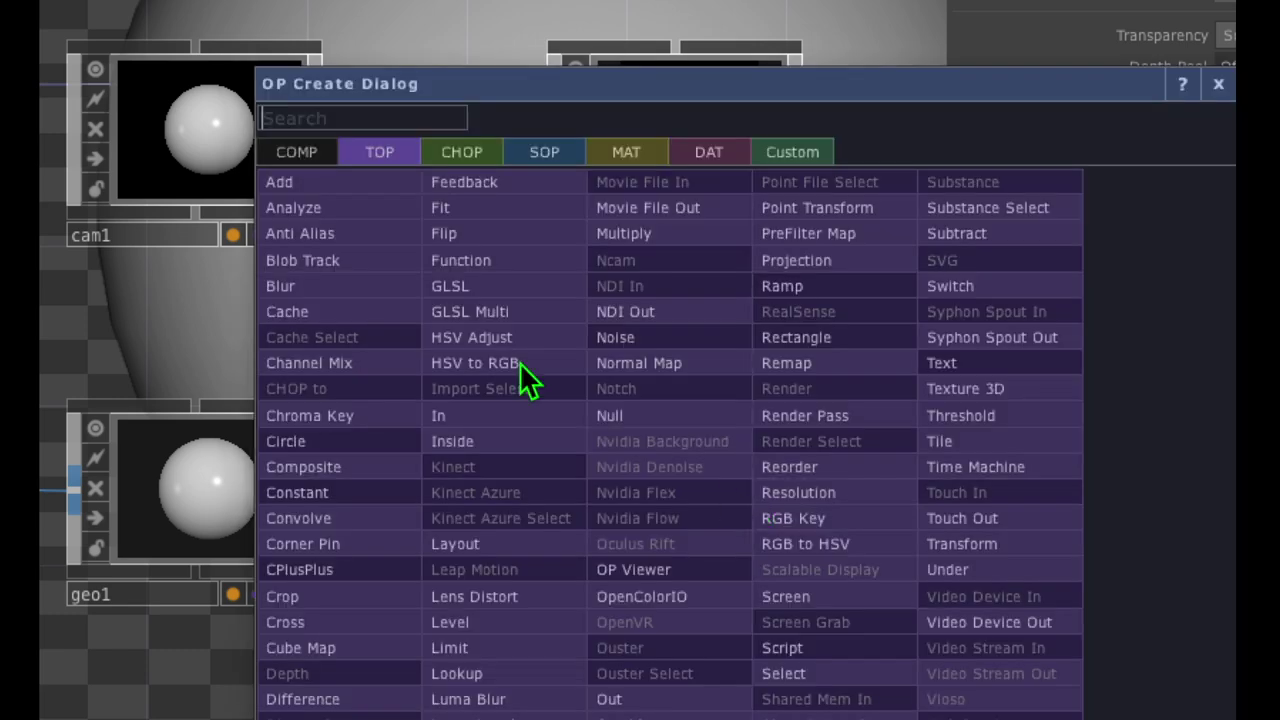
mouse_move(400, 101)
mouse_down()
mouse_move(368, 106)
mouse_move(301, 164)
mouse_move(476, 168)
mouse_up()
click(321, 280)
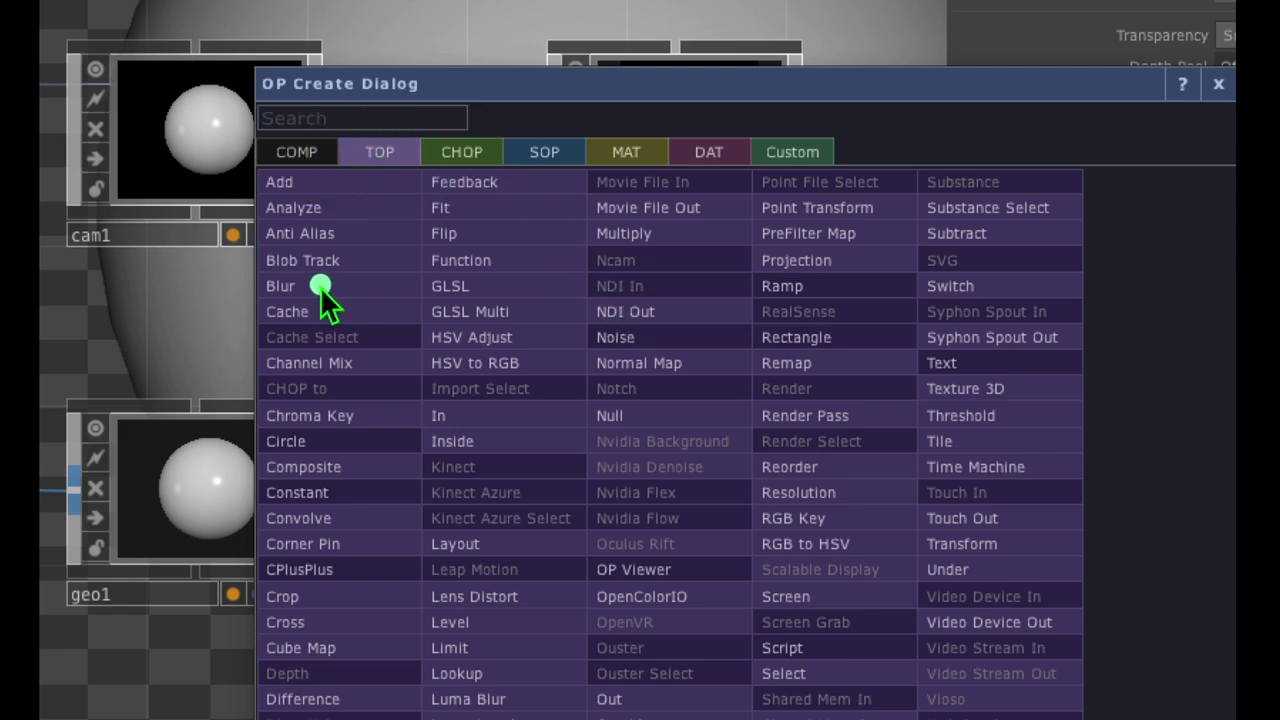
drag(330, 262, 262, 263)
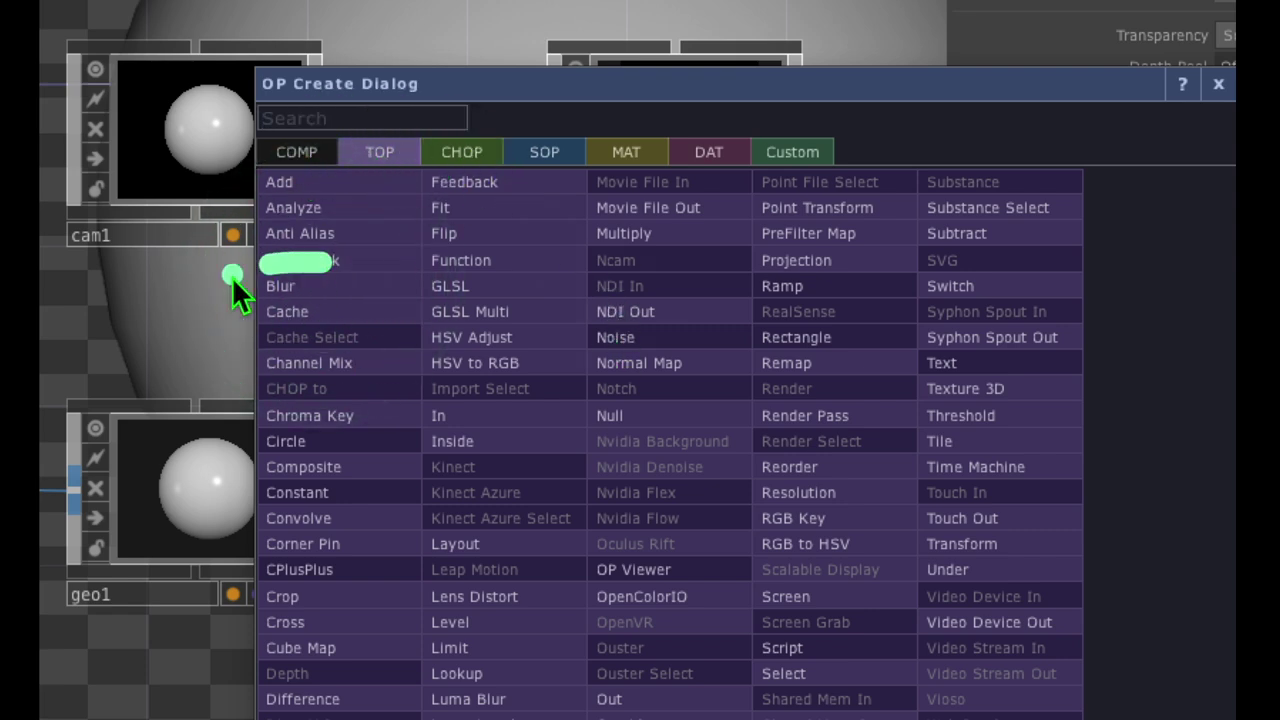
click(330, 290)
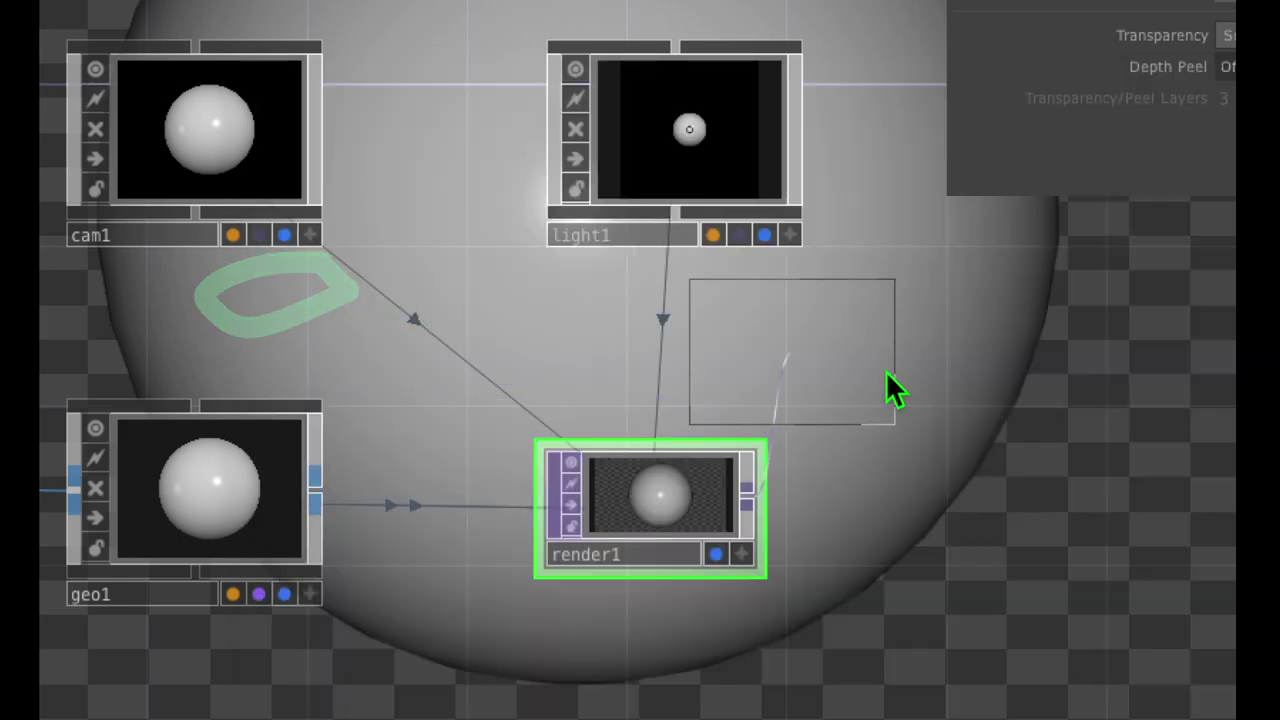
click(962, 508)
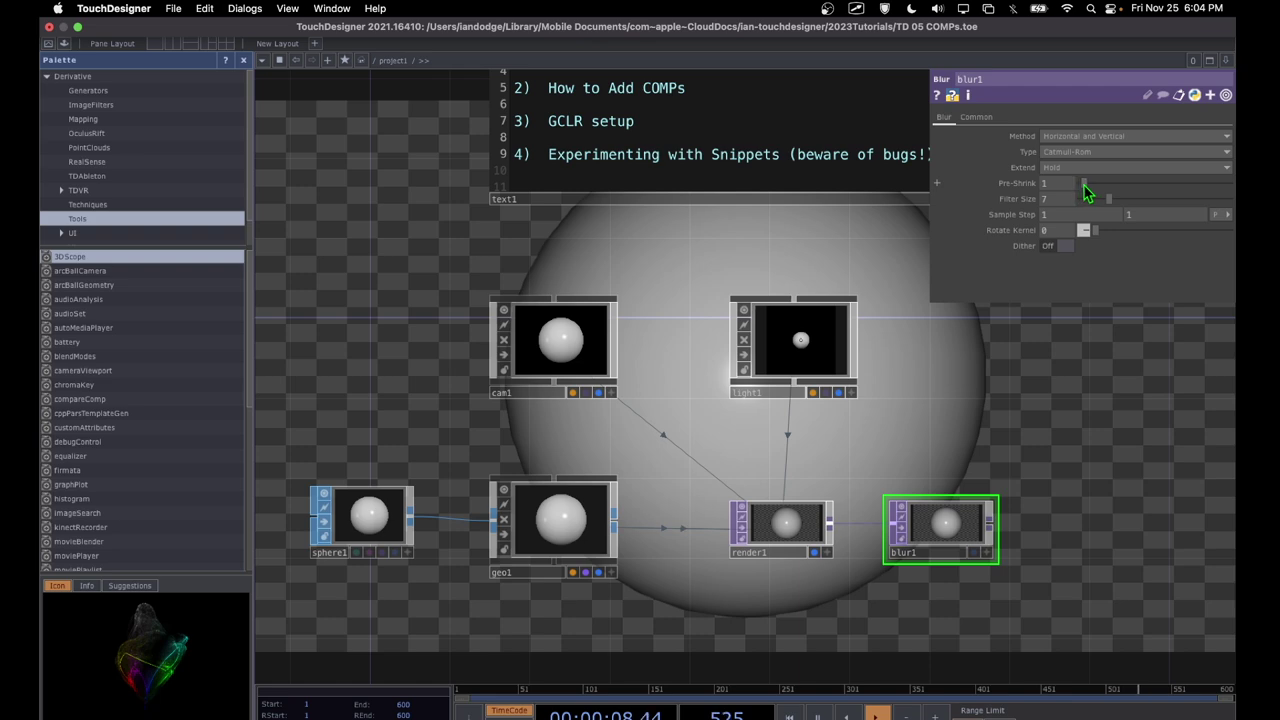
Step: Set the Blur TOP's Pre-Shrink to 7 and its Filter Size to 31
drag(1083, 185, 1166, 183)
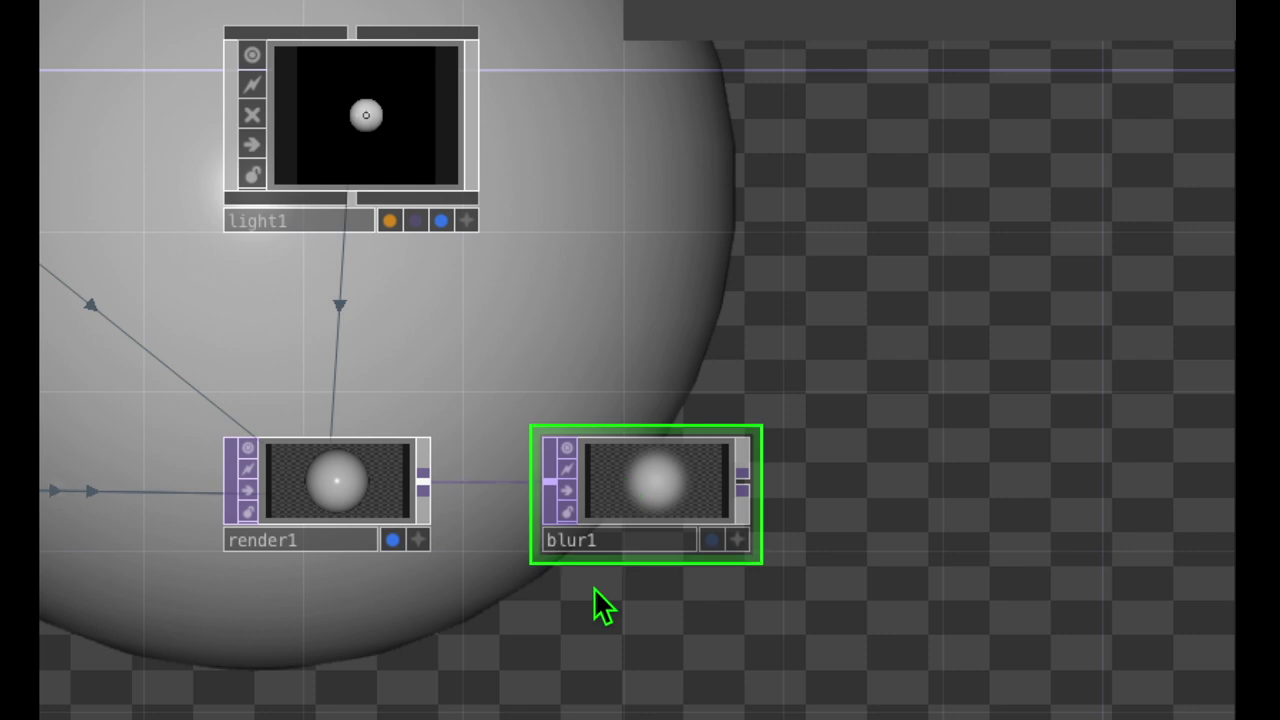
scroll(593, 587, up, 3)
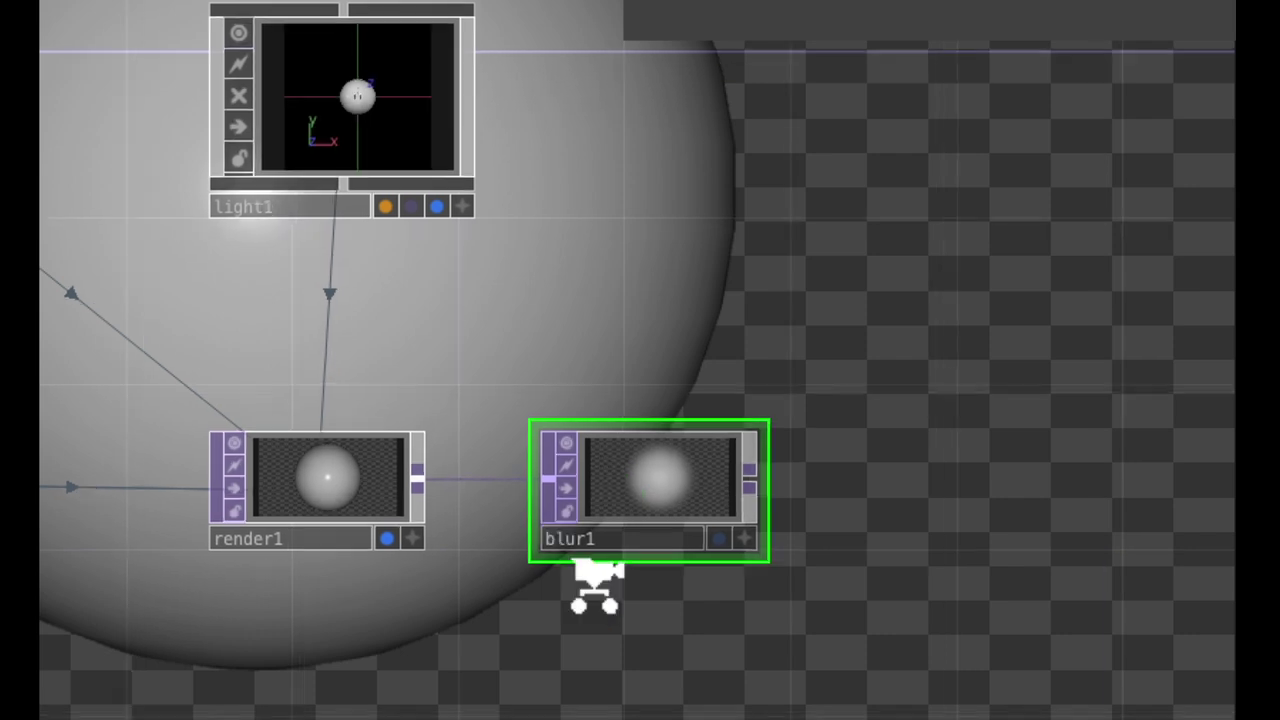
scroll(594, 588, down, 1)
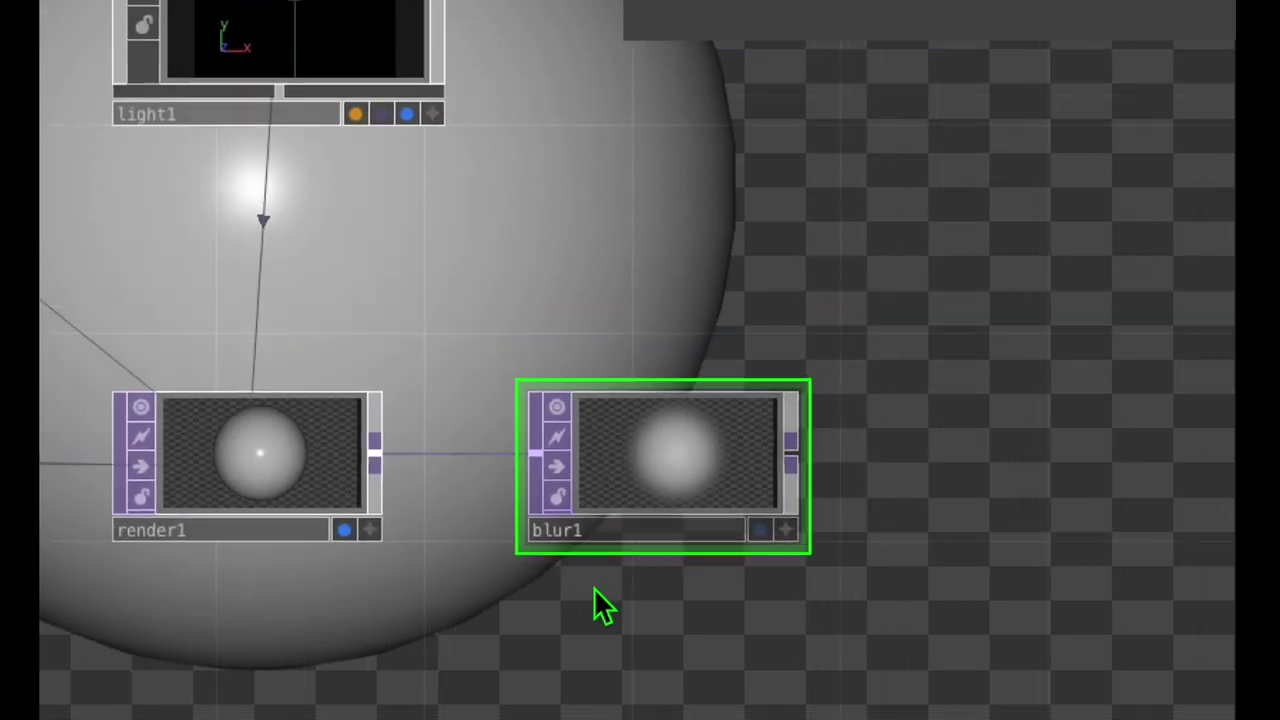
mouse_move(323, 360)
mouse_down()
mouse_move(0, 506)
mouse_move(497, 371)
mouse_move(275, 318)
mouse_up()
mouse_move(837, 382)
mouse_down()
mouse_move(729, 356)
mouse_move(763, 623)
mouse_move(652, 320)
mouse_move(783, 361)
mouse_up()
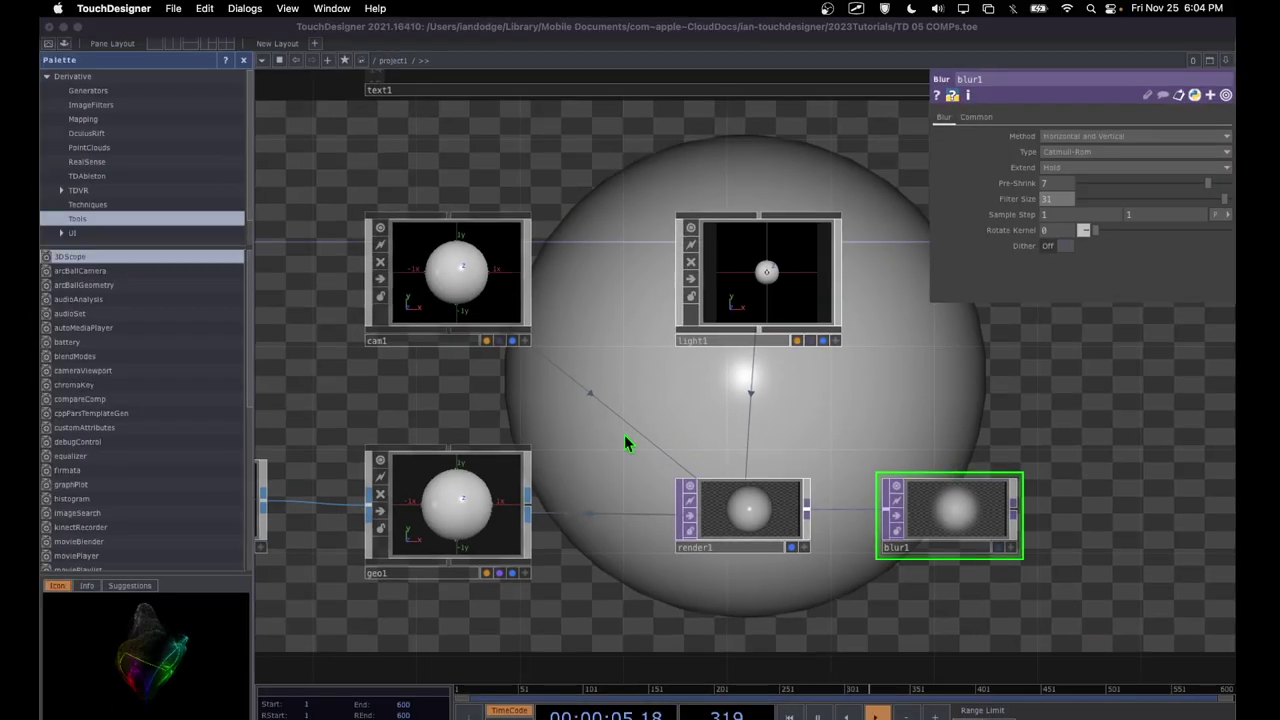
scroll(600, 465, down, 3)
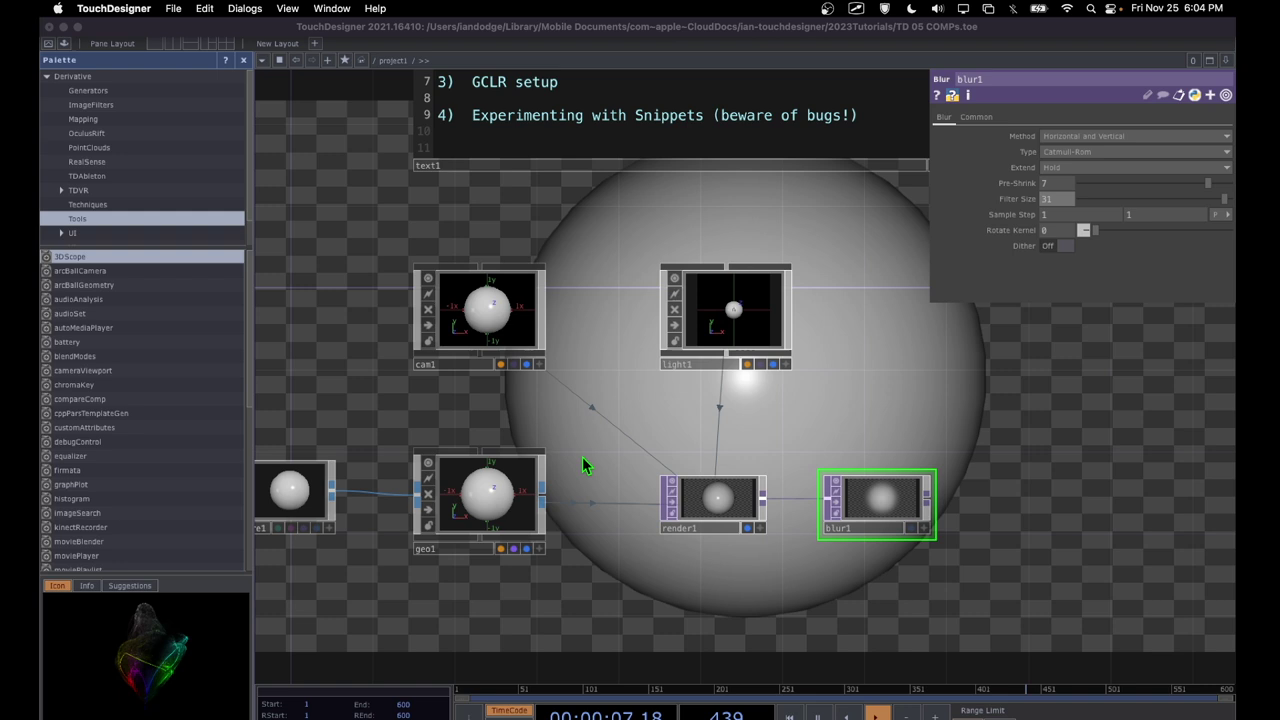
drag(583, 434, 645, 426)
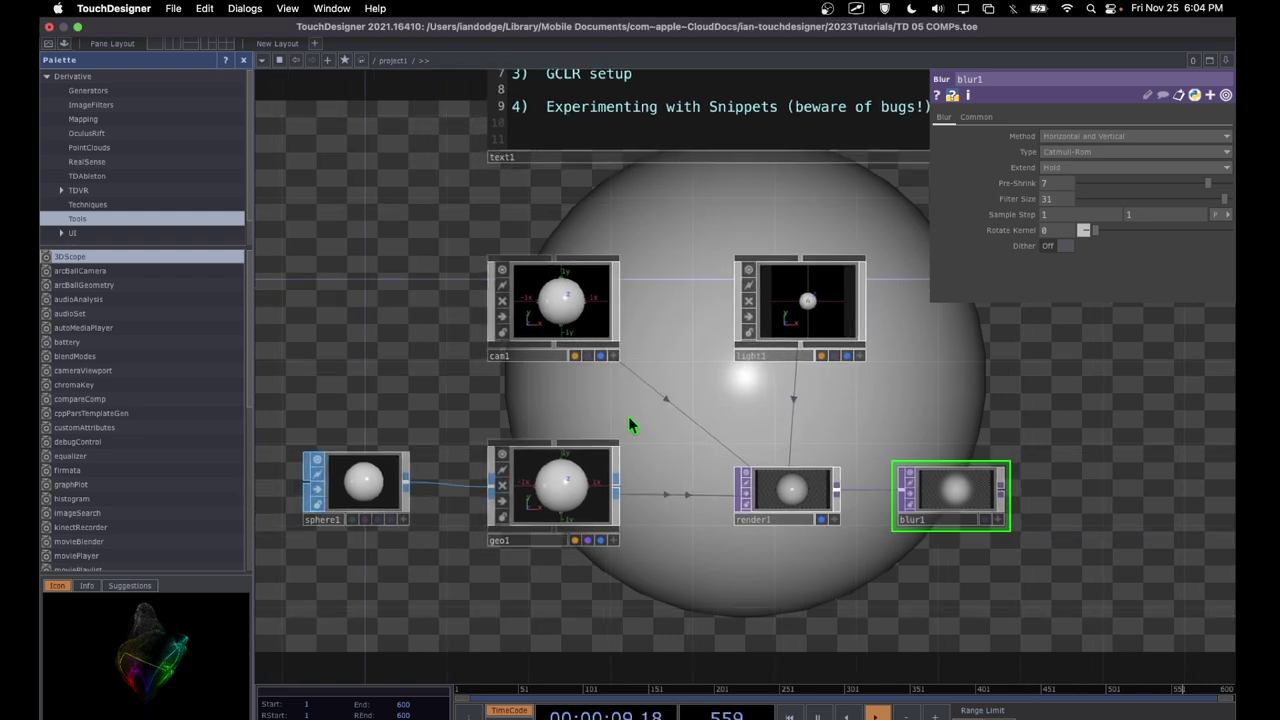
drag(553, 387, 616, 368)
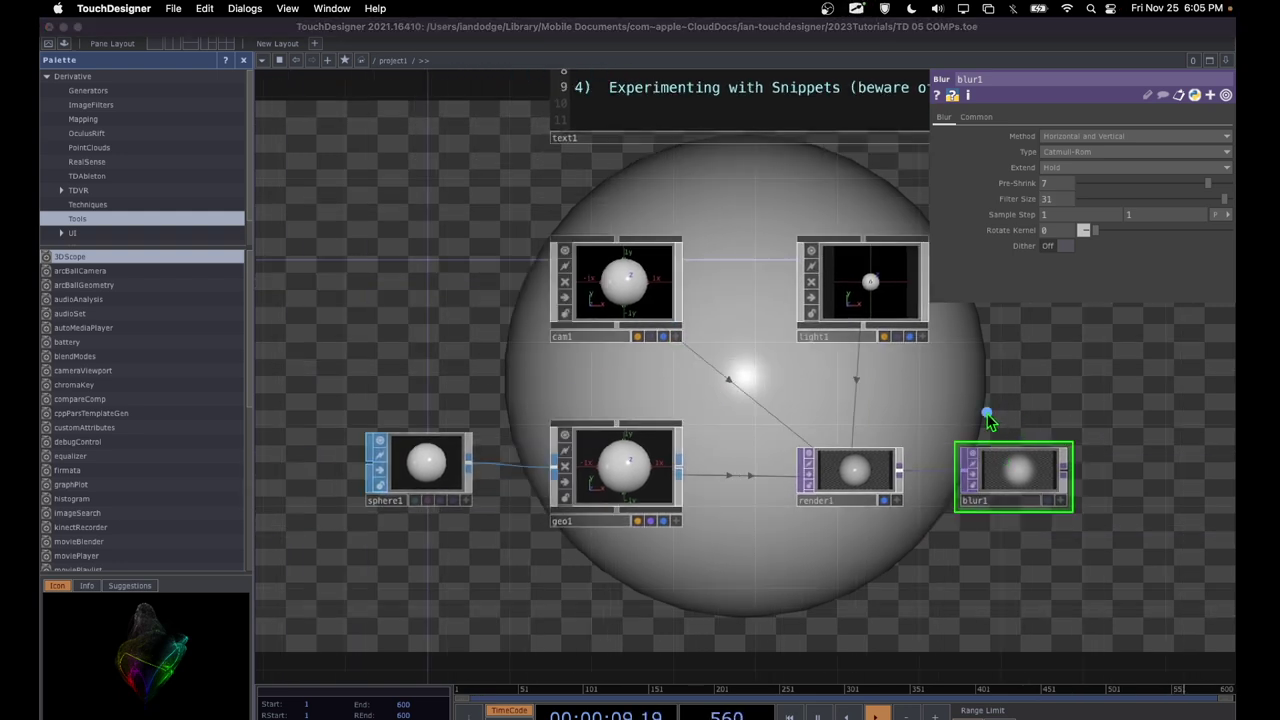
mouse_move(1030, 407)
mouse_down()
mouse_move(1000, 410)
mouse_move(1076, 560)
mouse_move(1030, 408)
mouse_up()
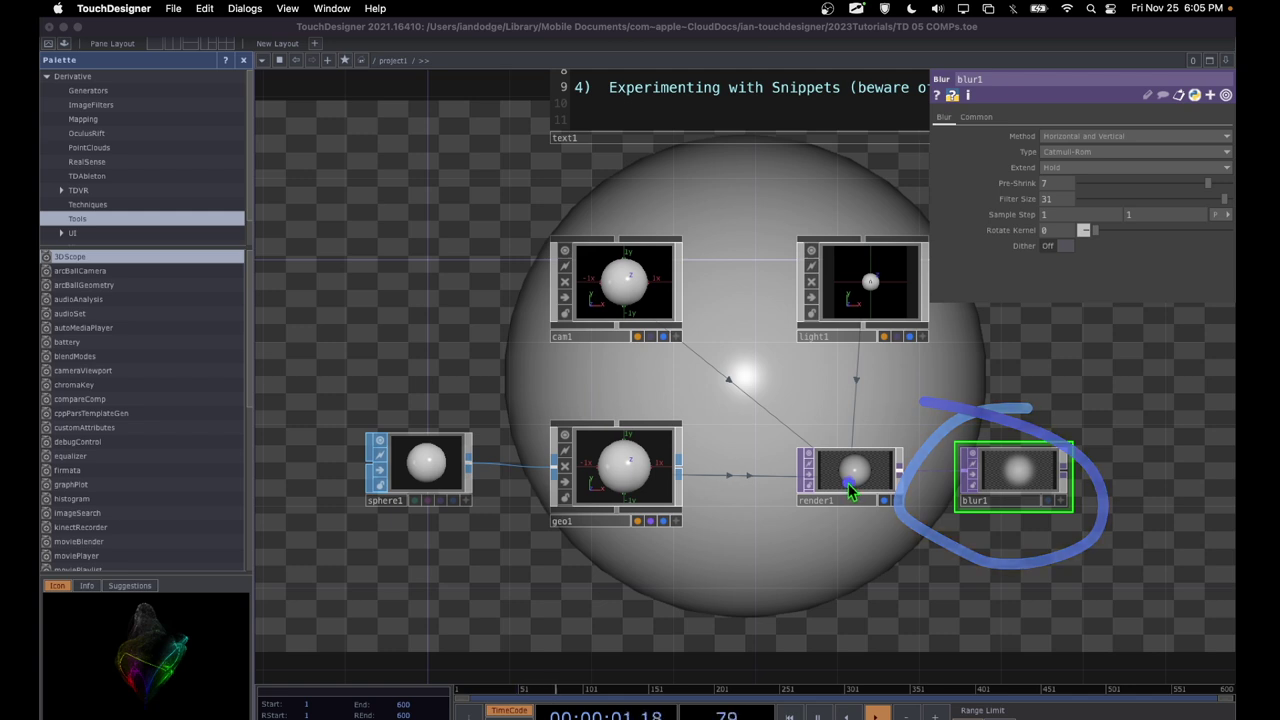
drag(850, 412, 848, 483)
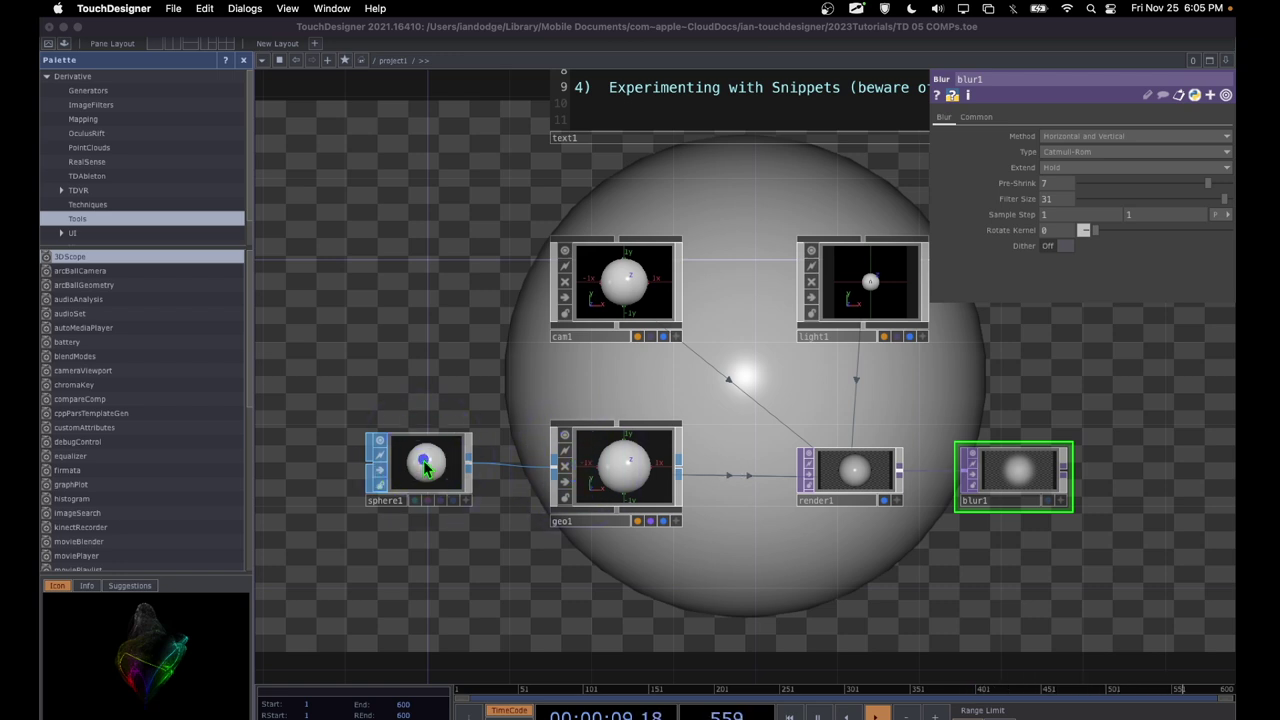
mouse_move(340, 541)
mouse_down()
mouse_move(480, 545)
mouse_move(437, 394)
mouse_up()
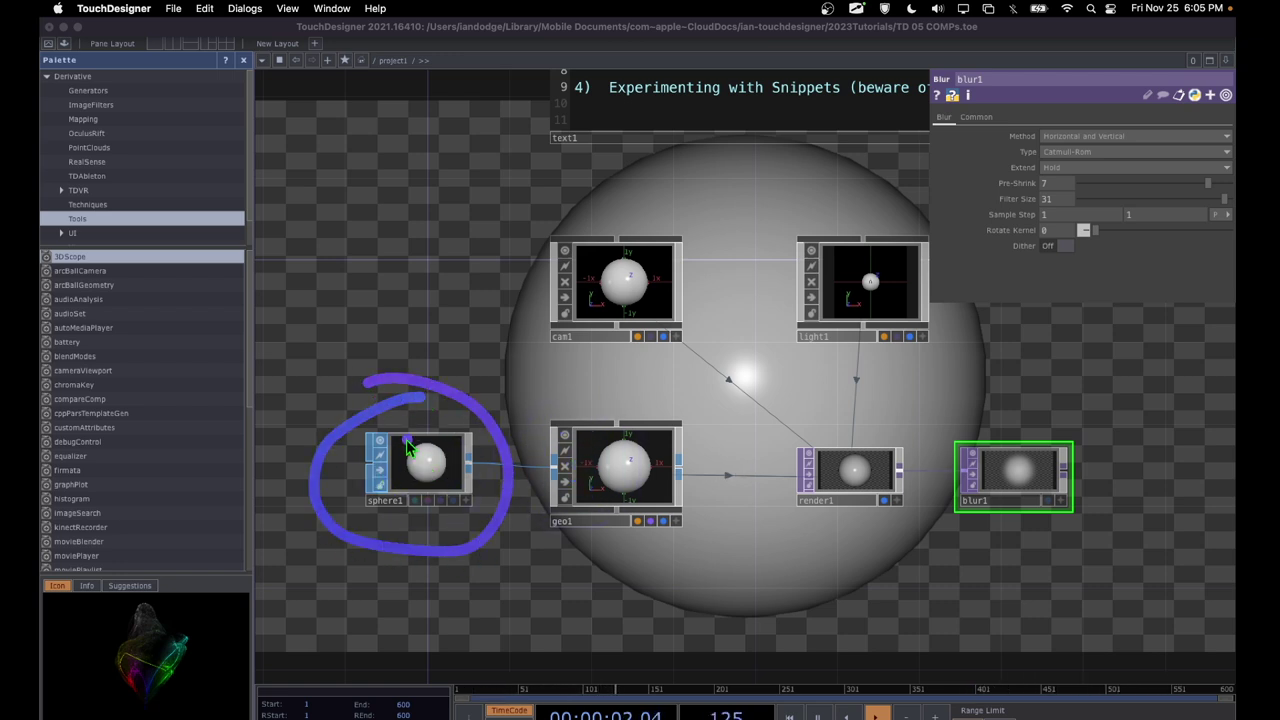
mouse_move(414, 472)
mouse_down()
mouse_move(300, 470)
mouse_move(318, 478)
mouse_up()
click(313, 472)
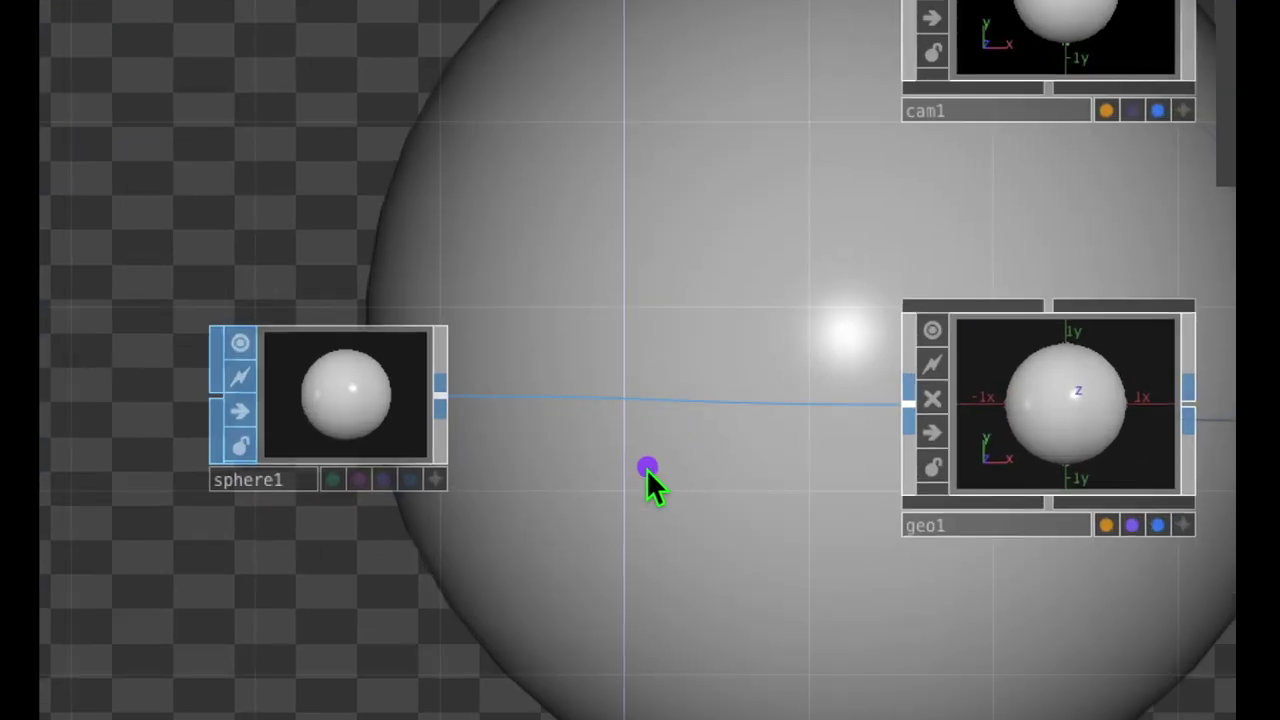
drag(659, 414, 773, 417)
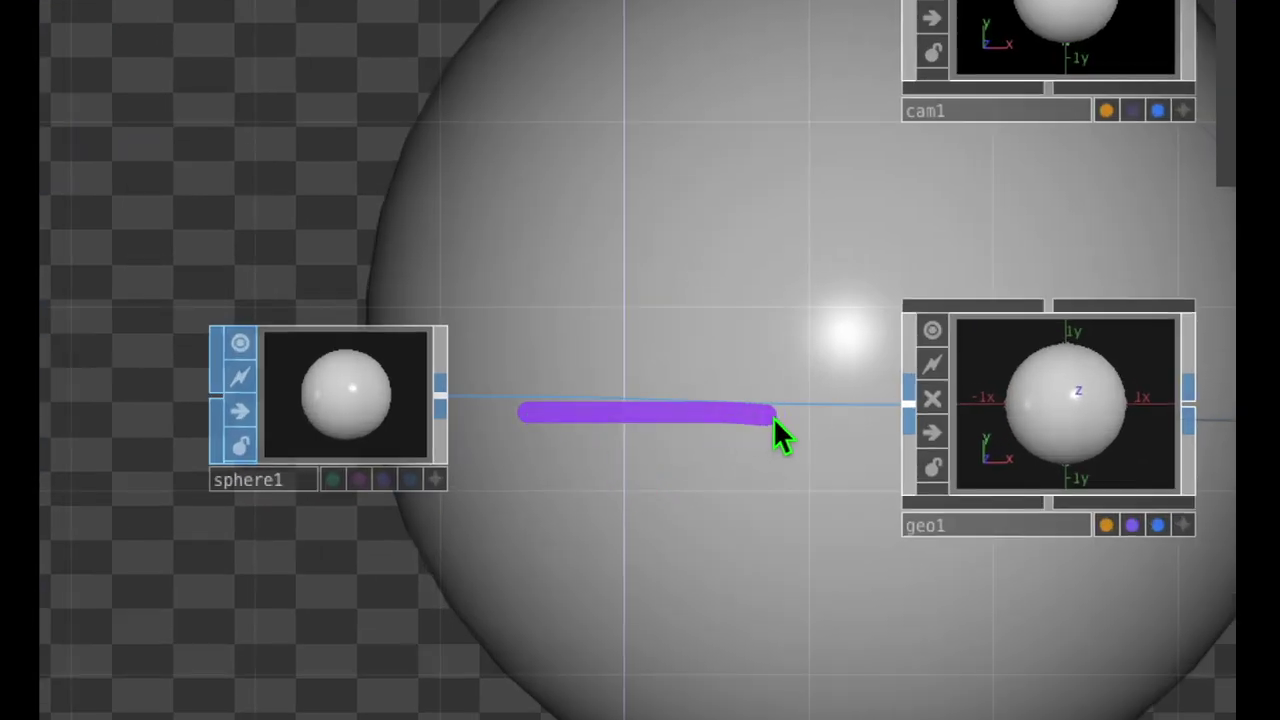
Step: Insert a Copy SOP on the wire between the sphere and the Geometry COMP
right_click(687, 400)
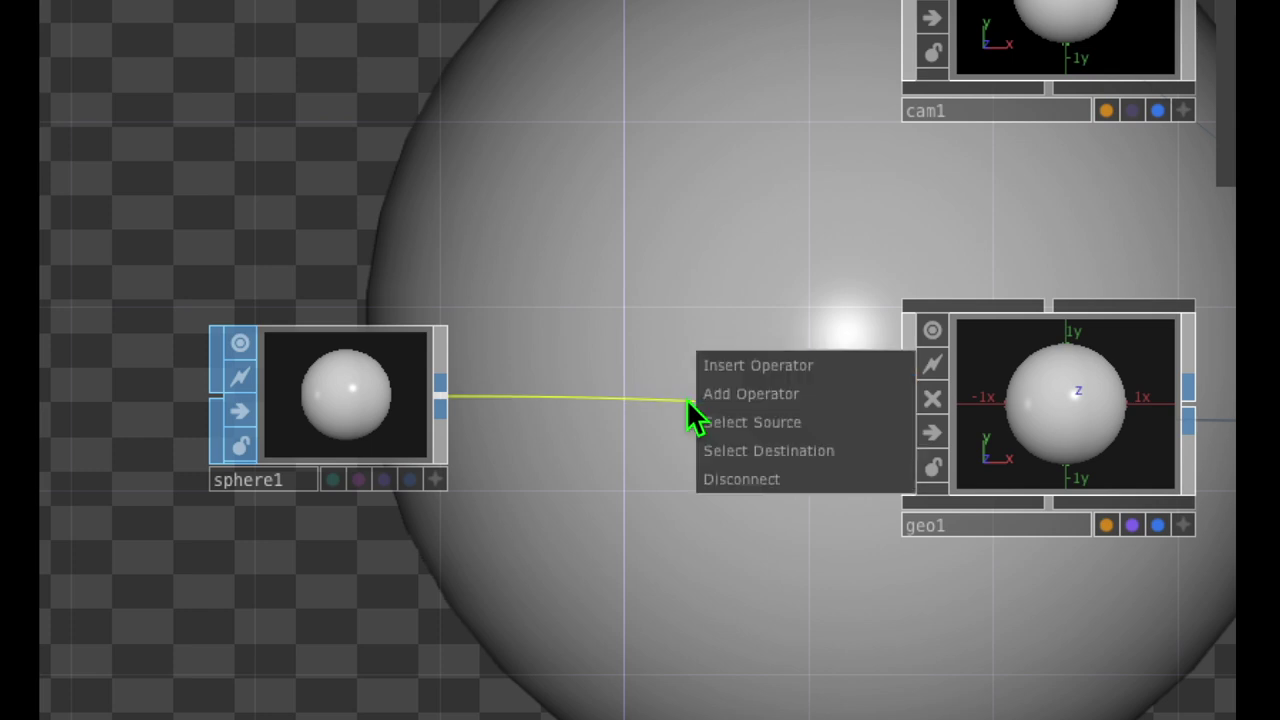
click(751, 370)
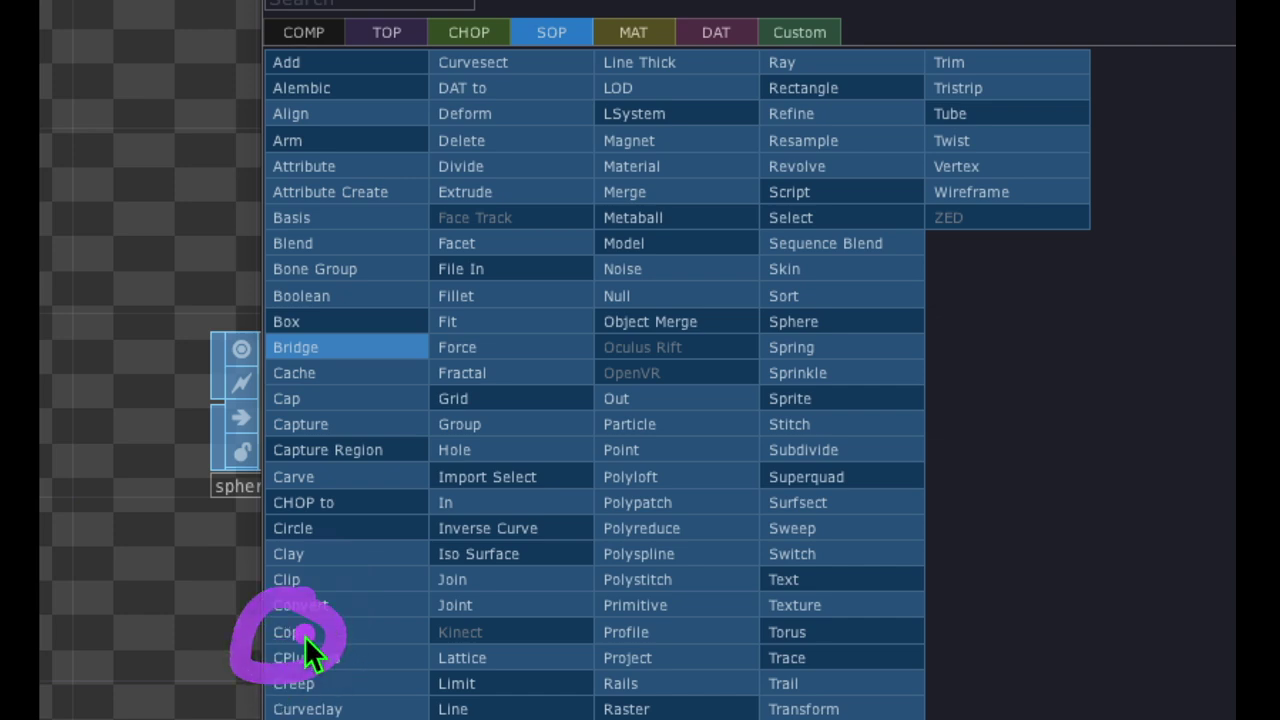
click(304, 634)
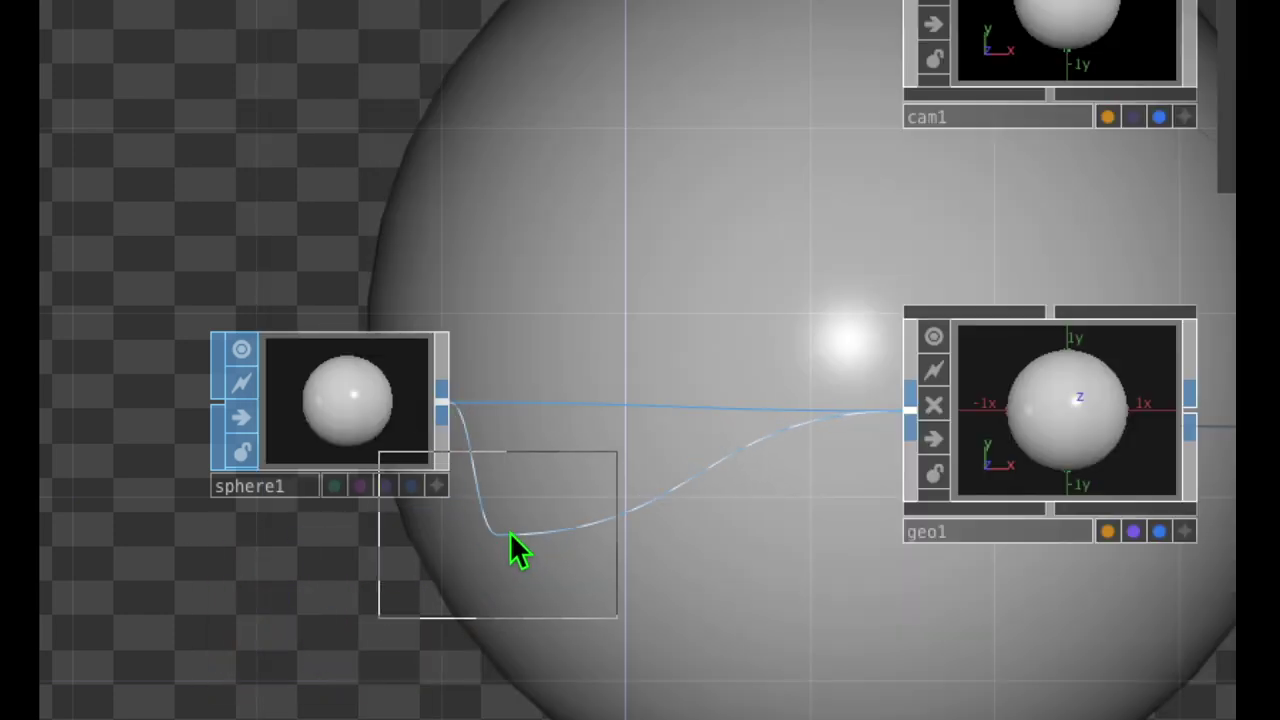
click(672, 416)
mouse_move(503, 333)
mouse_down()
mouse_move(350, 424)
mouse_move(388, 561)
mouse_move(604, 583)
mouse_move(643, 436)
mouse_move(442, 320)
mouse_up()
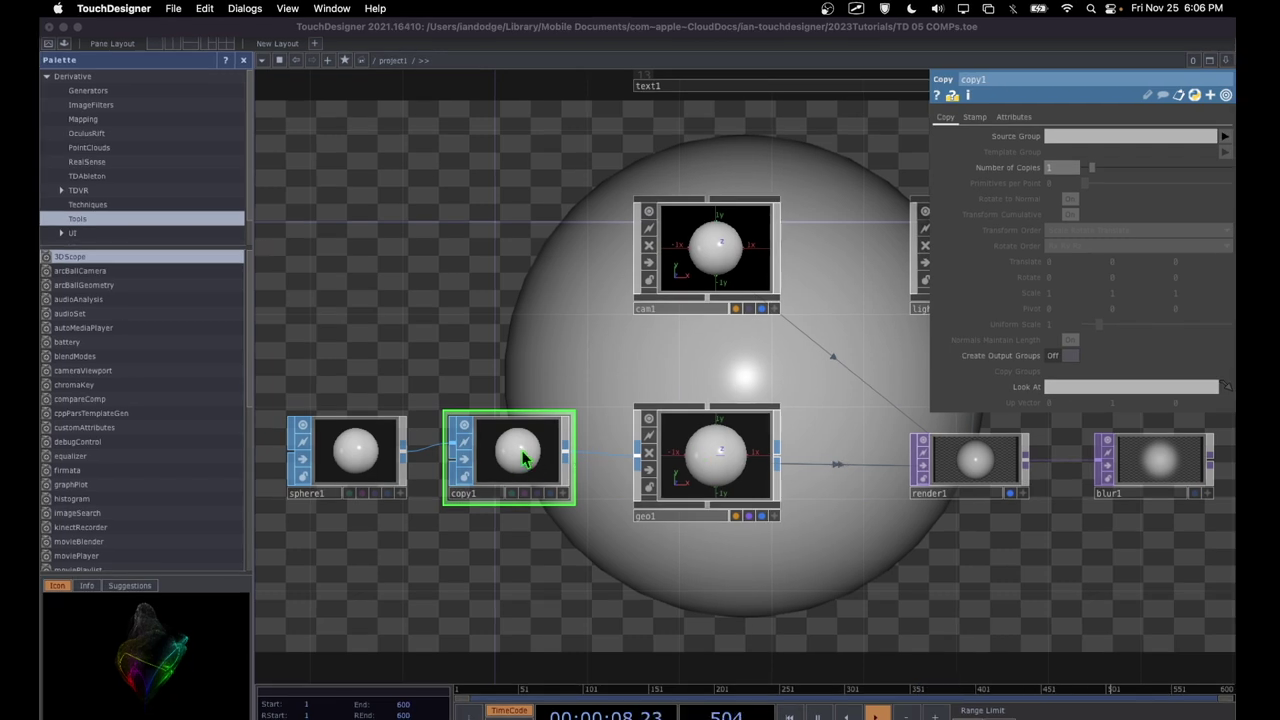
Step: Set the Copy SOP's Number of Copies to 2
mouse_move(520, 453)
mouse_down()
mouse_move(694, 308)
mouse_move(897, 195)
mouse_move(1073, 157)
mouse_move(988, 153)
mouse_move(937, 180)
mouse_move(1055, 204)
mouse_move(1084, 151)
mouse_move(1062, 181)
mouse_up()
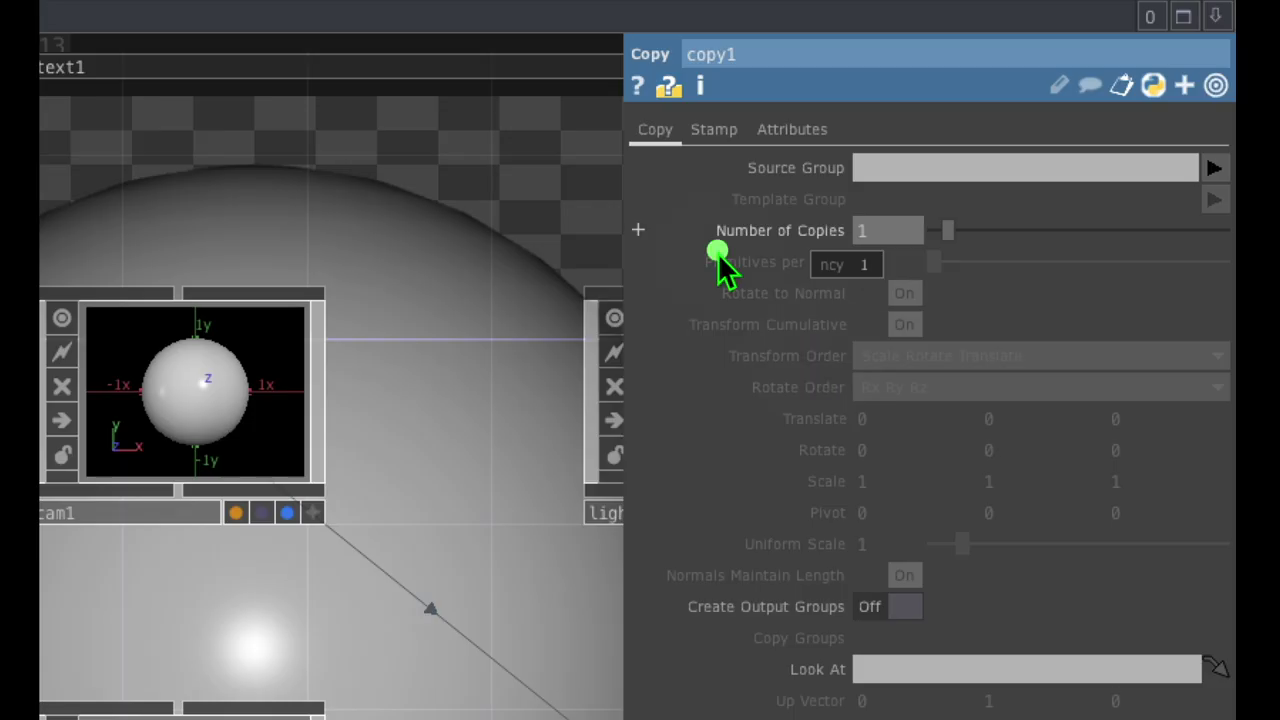
mouse_move(836, 172)
mouse_down()
mouse_move(750, 177)
mouse_move(605, 258)
mouse_move(715, 290)
mouse_move(839, 285)
mouse_move(944, 222)
mouse_move(805, 180)
mouse_up()
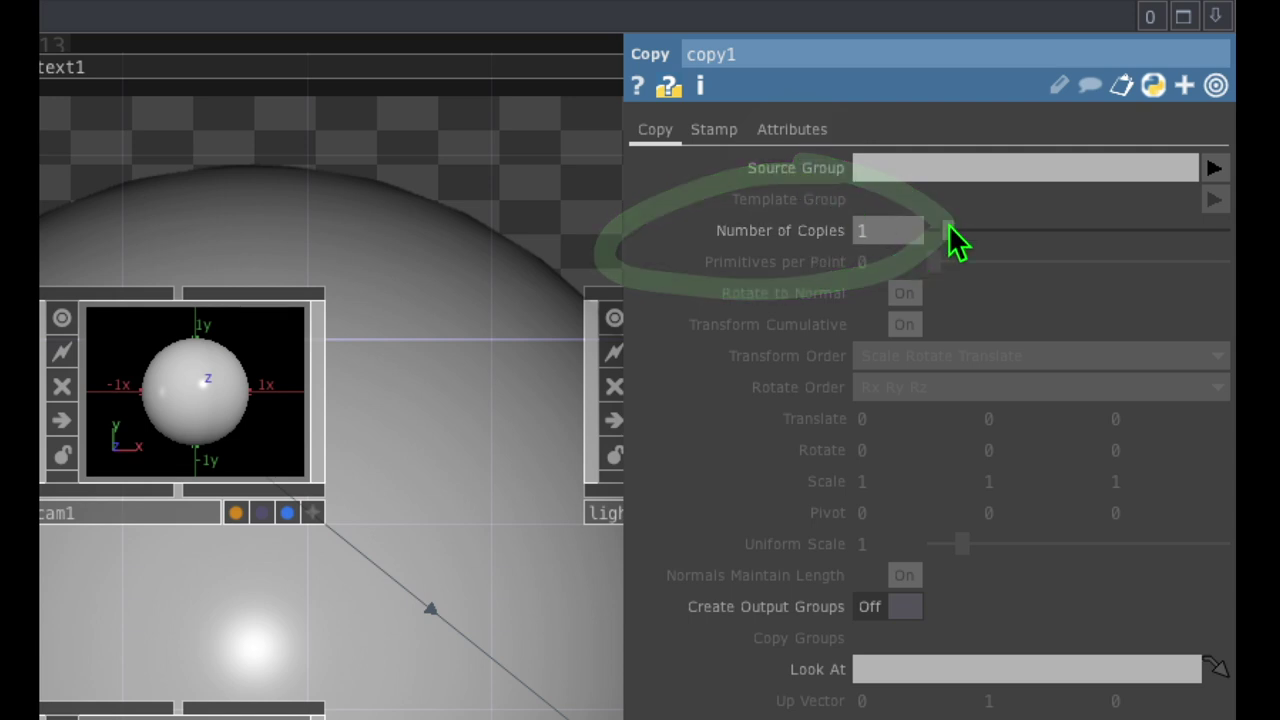
drag(951, 237, 957, 240)
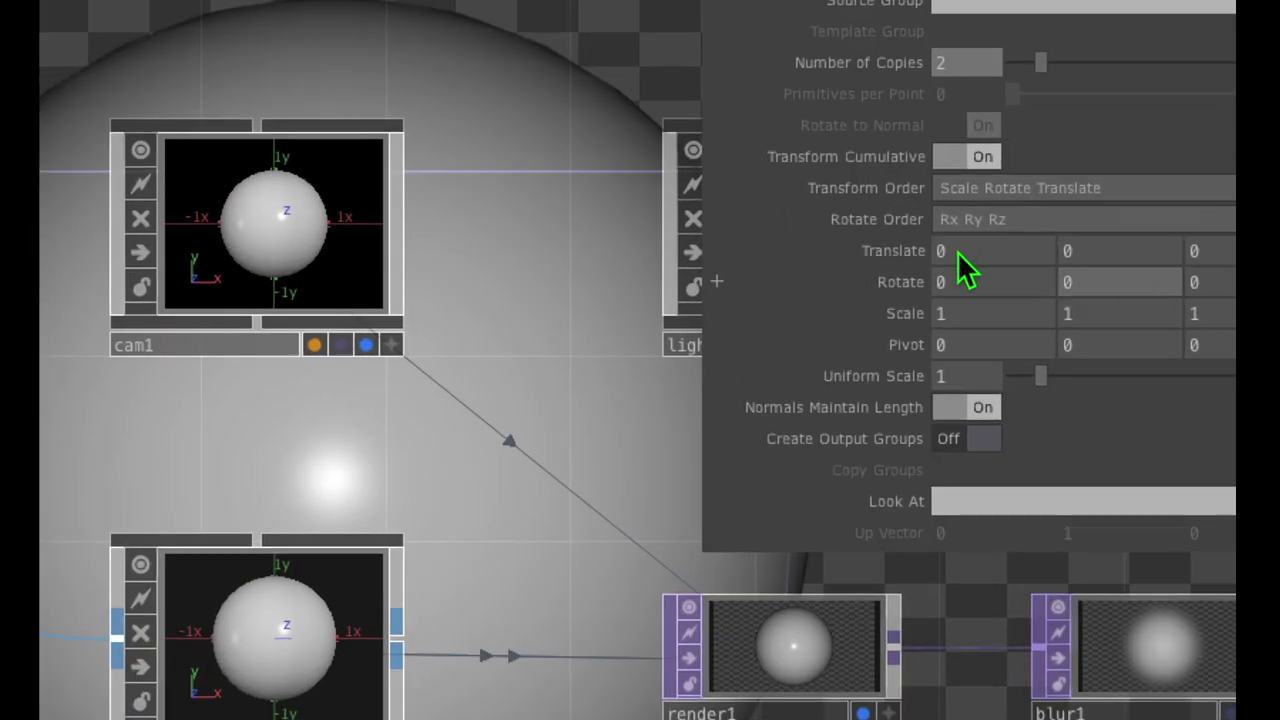
Step: Set the Copy SOP's X Translate to 1 to offset the second sphere
middle_click(956, 254)
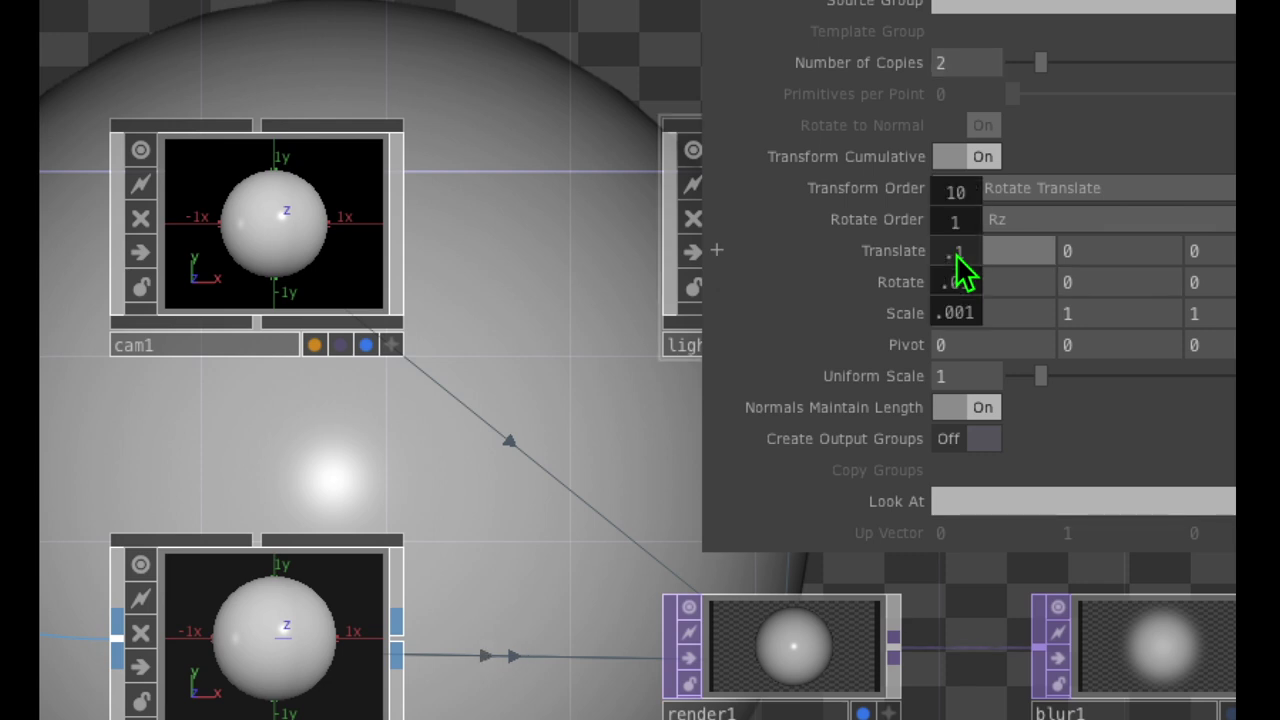
middle_drag(956, 254, 967, 205)
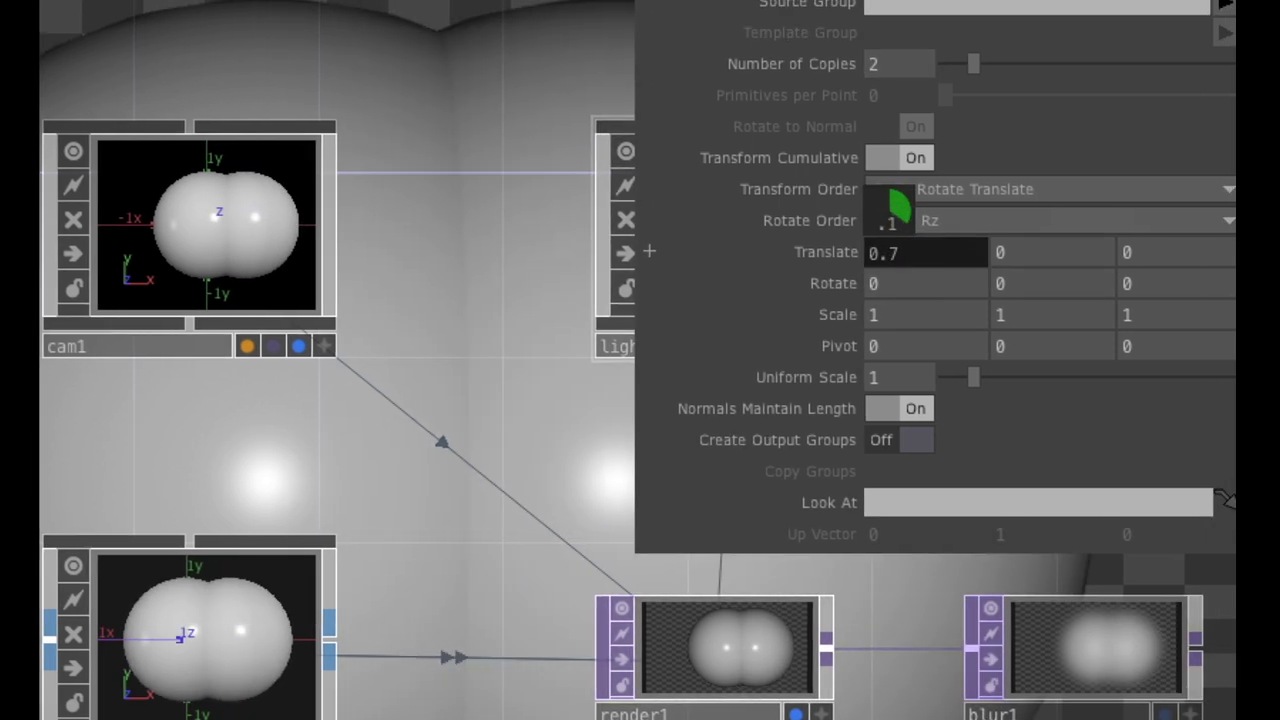
middle_drag(890, 224, 891, 266)
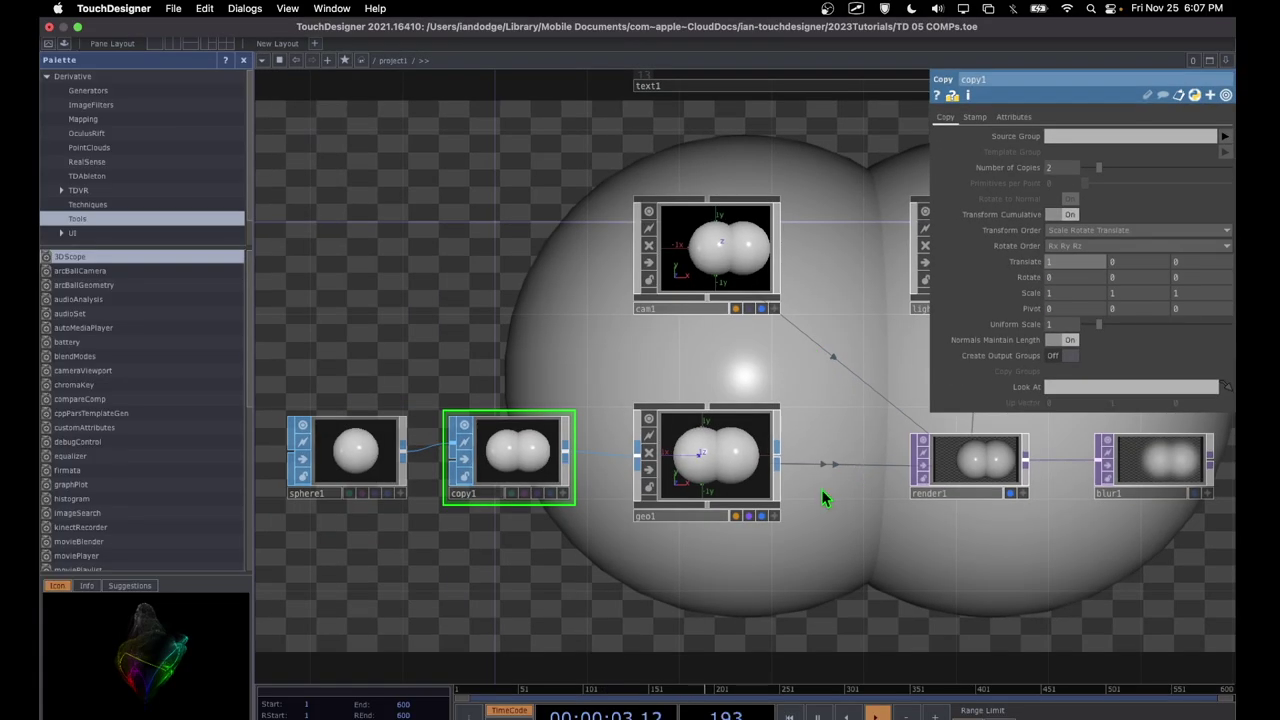
drag(868, 517, 552, 523)
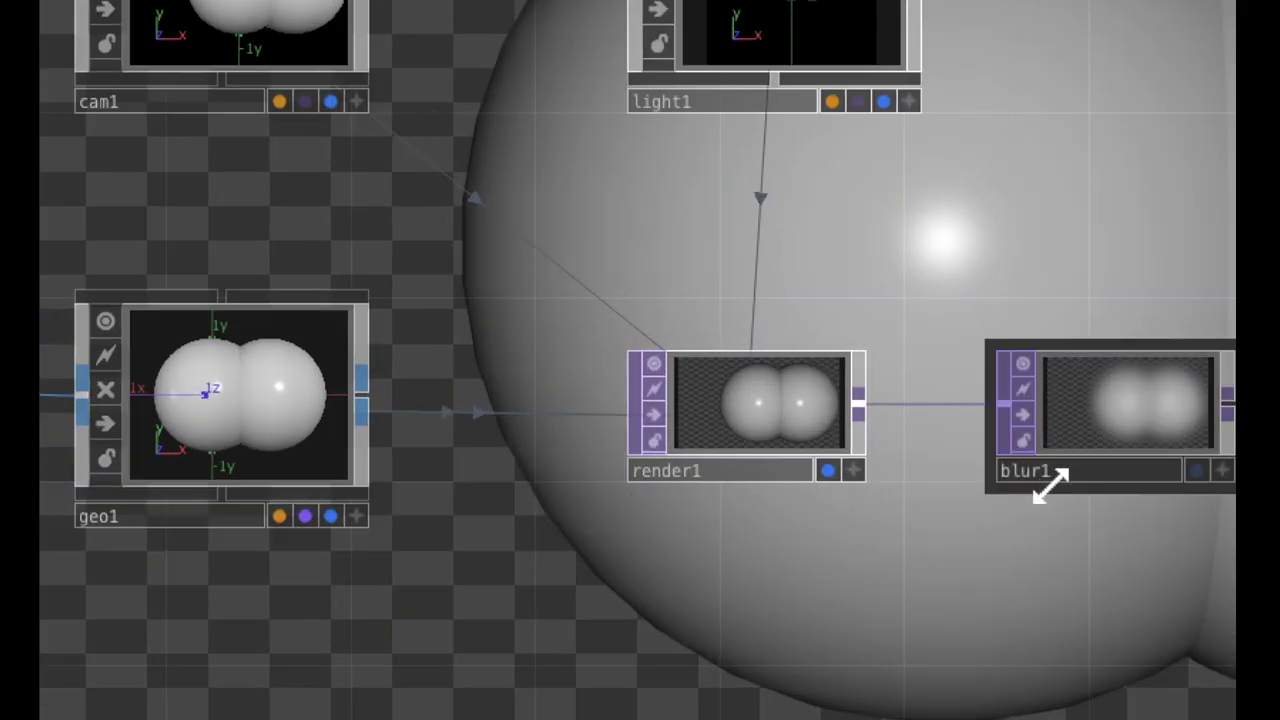
drag(969, 531, 749, 521)
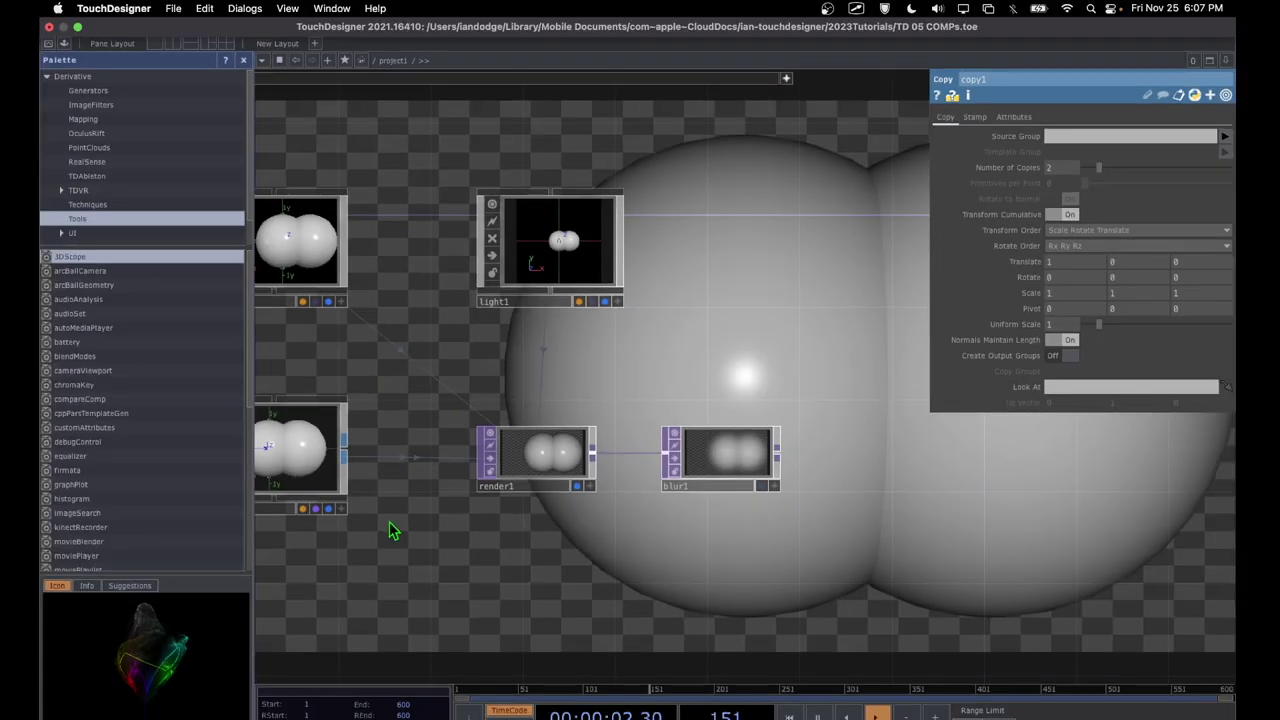
scroll(235, 551, up, 2)
drag(647, 483, 1009, 449)
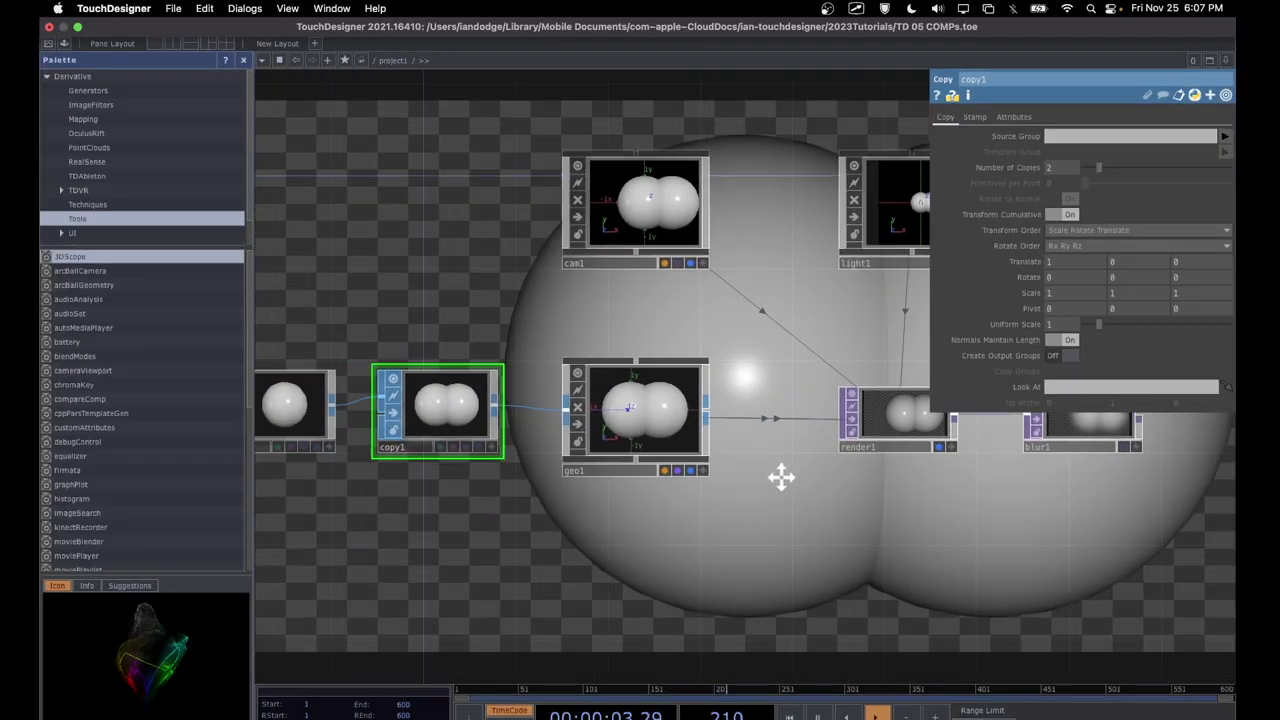
drag(781, 477, 846, 466)
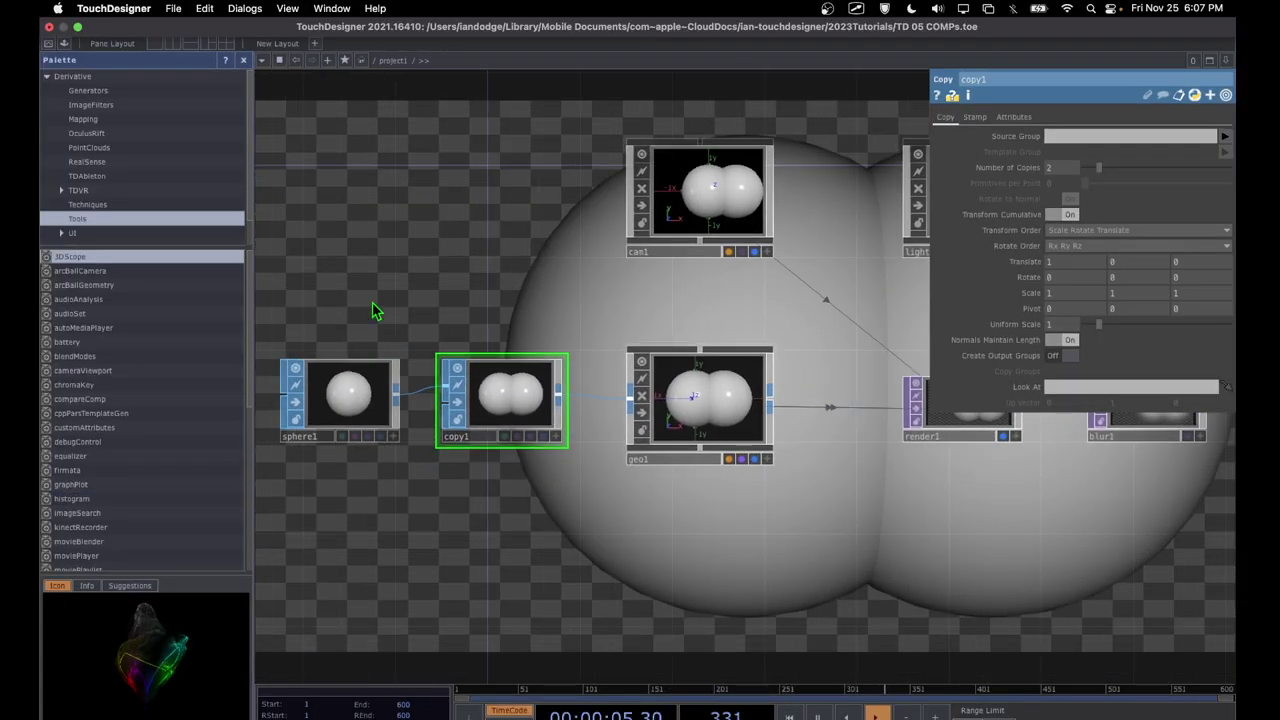
click(329, 438)
mouse_move(441, 262)
mouse_down()
mouse_move(274, 471)
mouse_move(551, 486)
mouse_move(391, 257)
mouse_move(240, 422)
mouse_up()
mouse_move(250, 472)
mouse_down()
mouse_move(489, 534)
mouse_move(594, 323)
mouse_up()
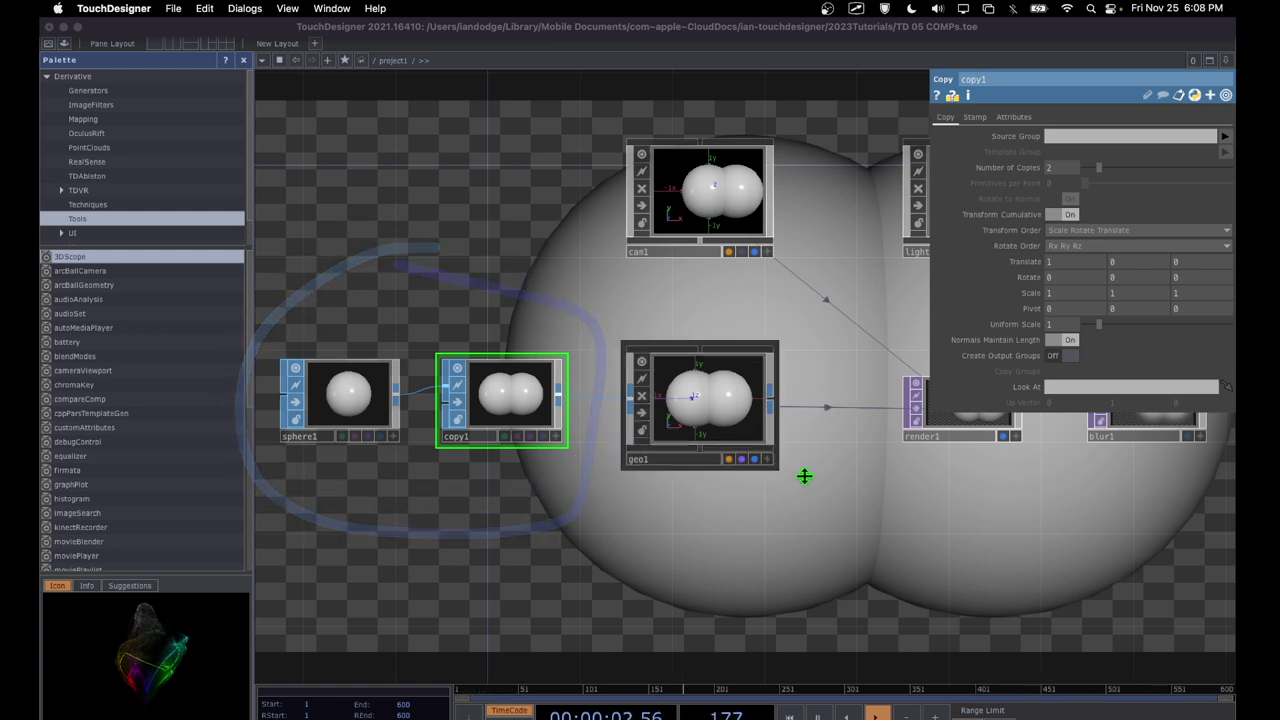
drag(780, 490, 380, 474)
mouse_move(722, 287)
mouse_down()
mouse_move(566, 342)
mouse_move(563, 480)
mouse_move(758, 531)
mouse_move(797, 328)
mouse_move(634, 286)
mouse_up()
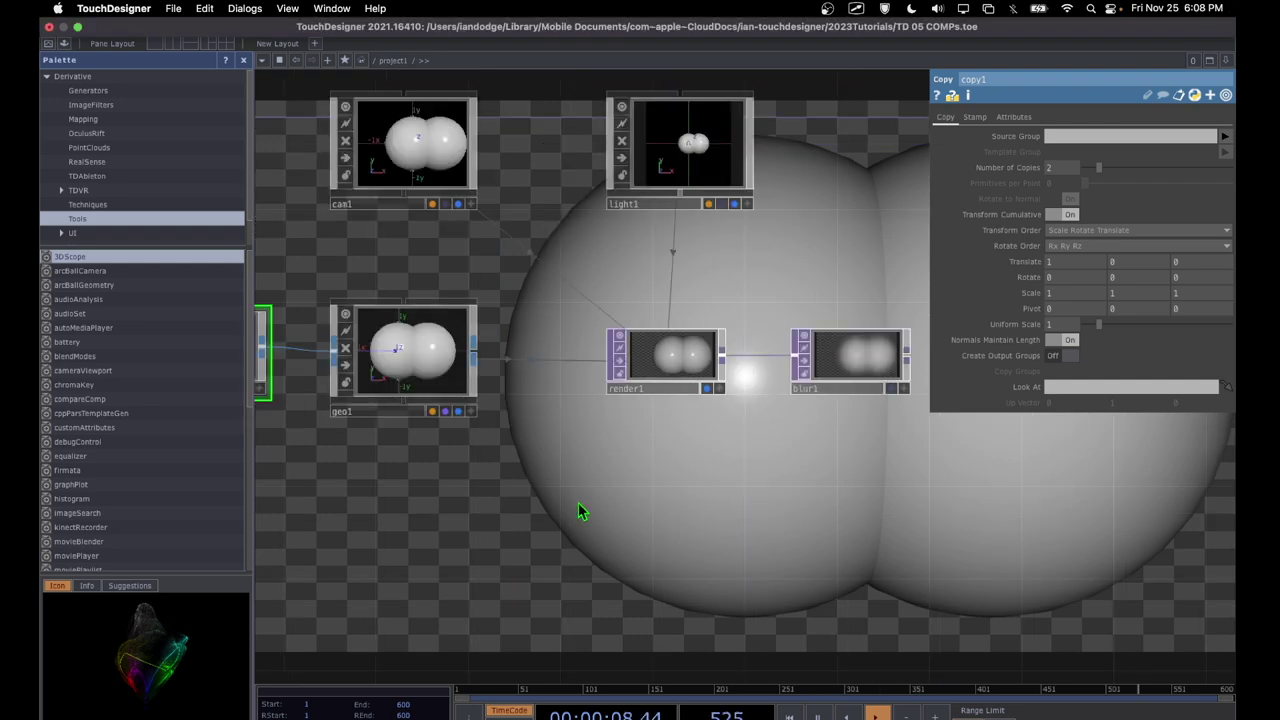
scroll(580, 500, down, 2)
drag(491, 495, 686, 577)
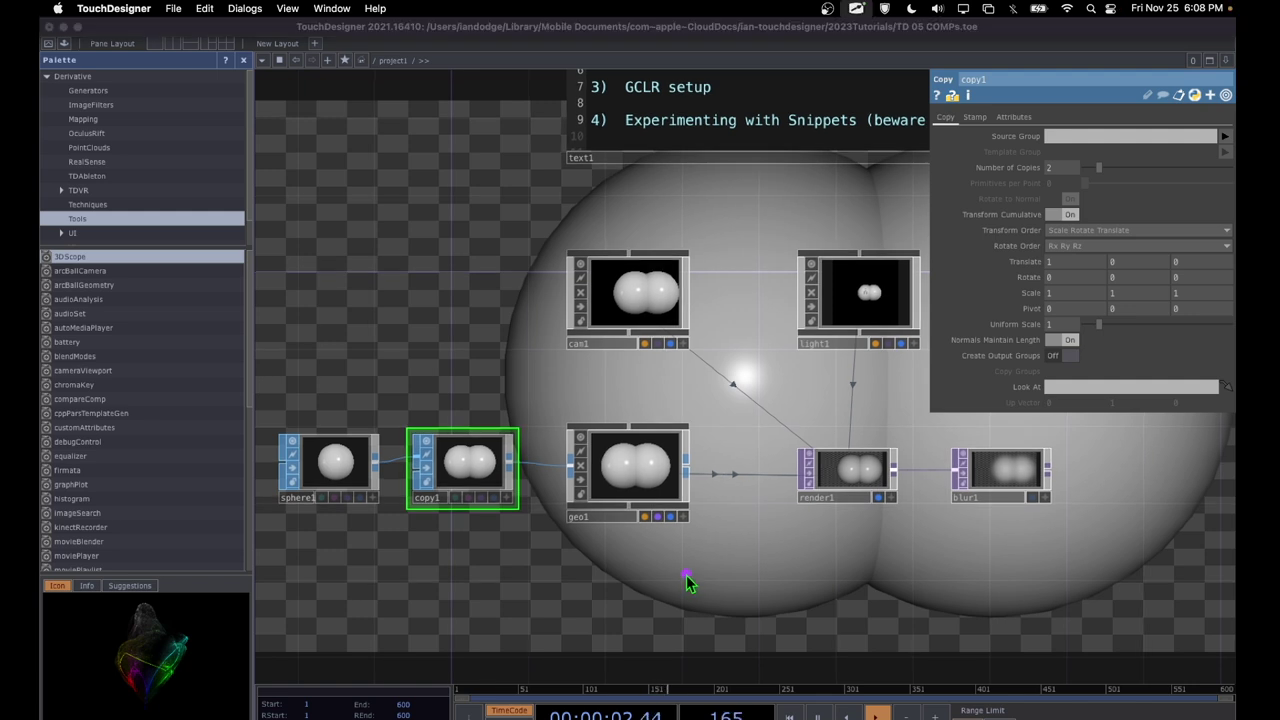
drag(283, 457, 366, 328)
mouse_move(476, 398)
mouse_down()
mouse_move(443, 409)
mouse_move(491, 543)
mouse_up()
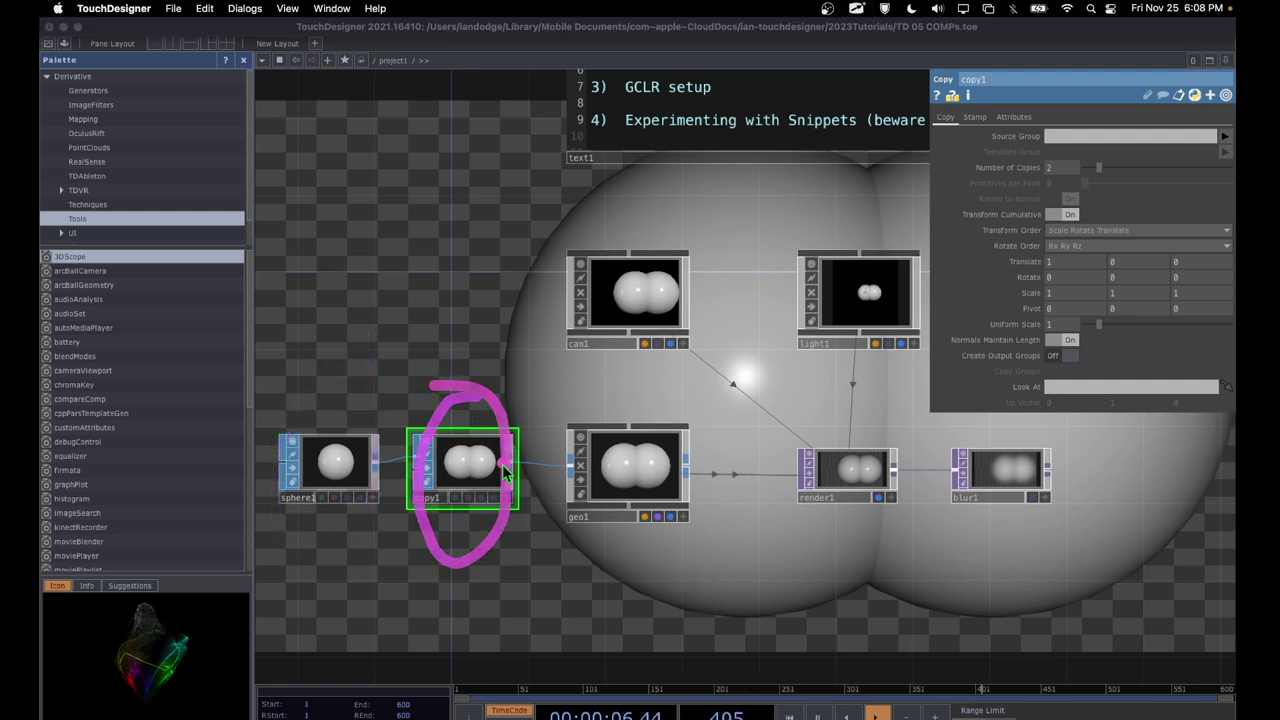
drag(500, 463, 618, 470)
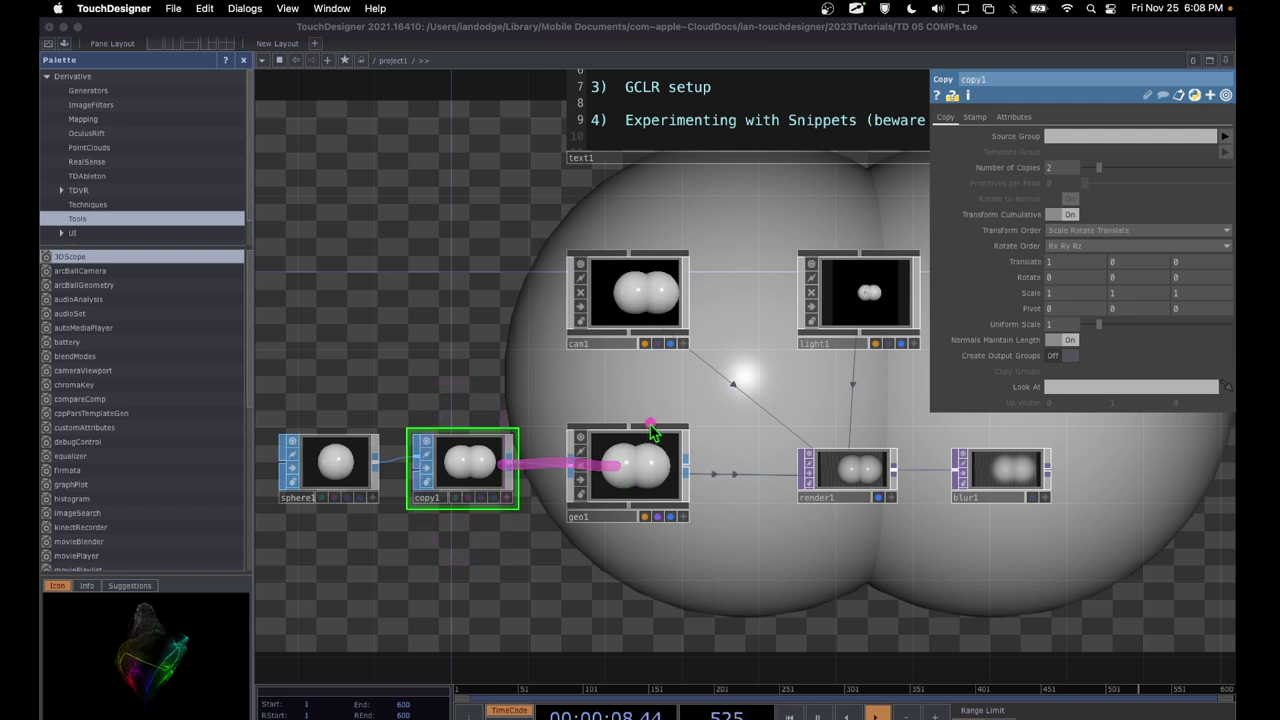
mouse_move(652, 430)
mouse_down()
mouse_move(571, 472)
mouse_move(634, 542)
mouse_move(672, 479)
mouse_move(611, 394)
mouse_up()
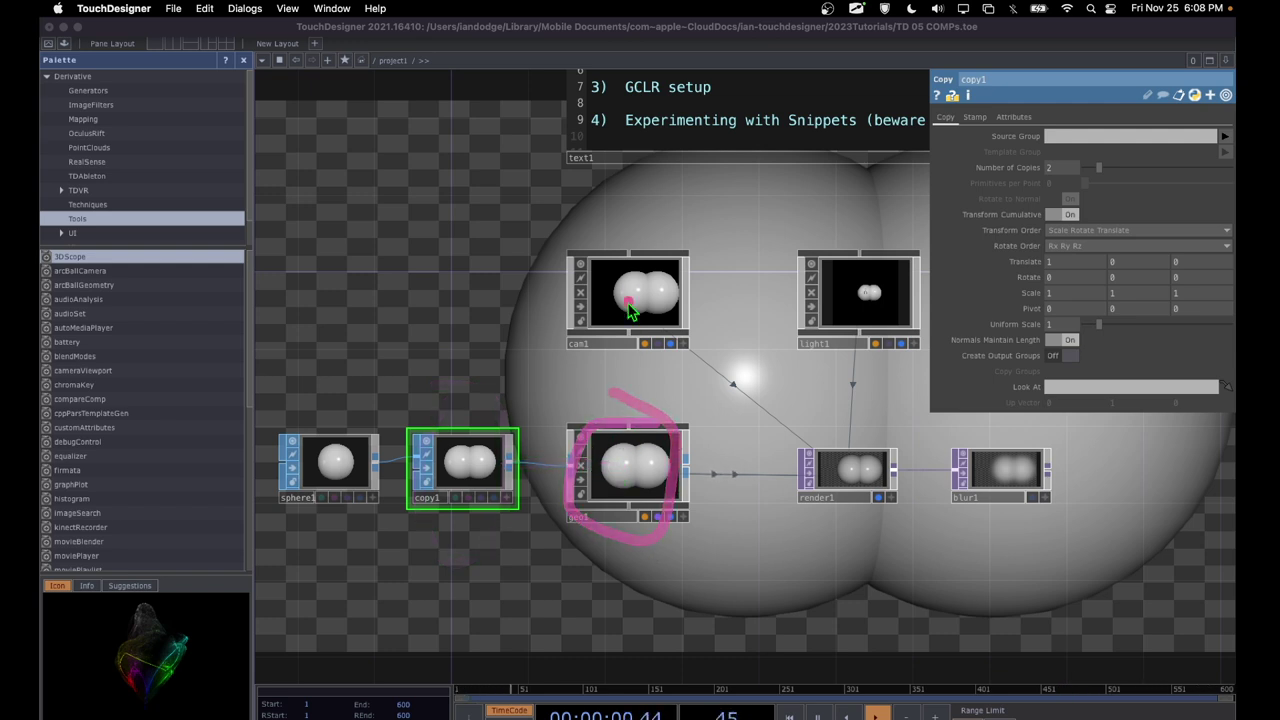
mouse_move(640, 435)
mouse_down()
mouse_move(640, 290)
mouse_move(624, 494)
mouse_up()
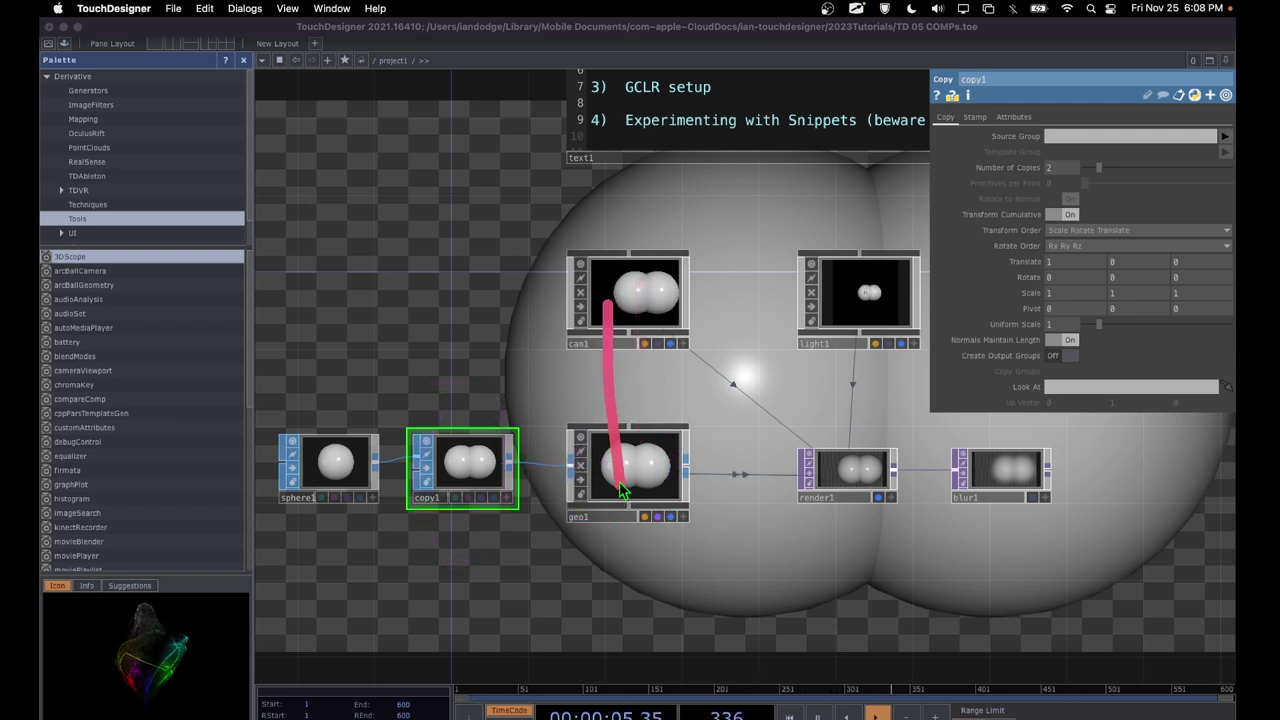
mouse_move(842, 290)
mouse_down()
mouse_move(755, 371)
mouse_move(675, 483)
mouse_up()
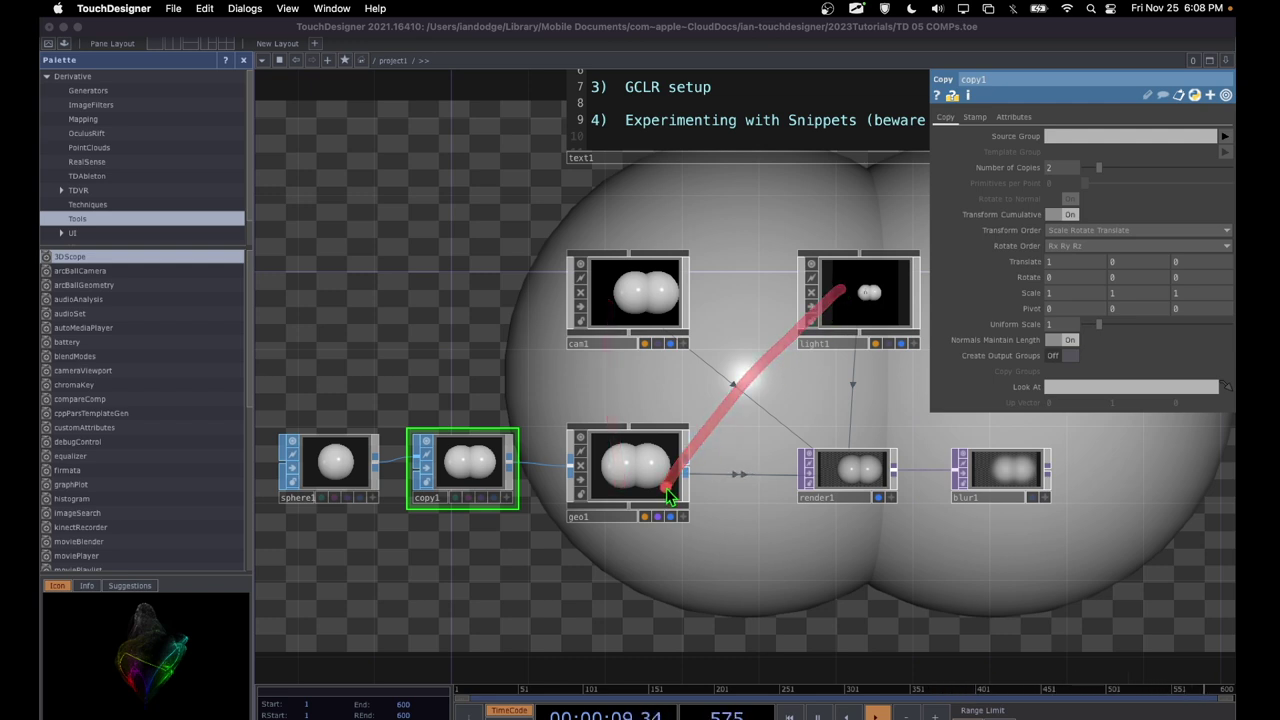
drag(851, 434, 852, 436)
drag(781, 456, 881, 410)
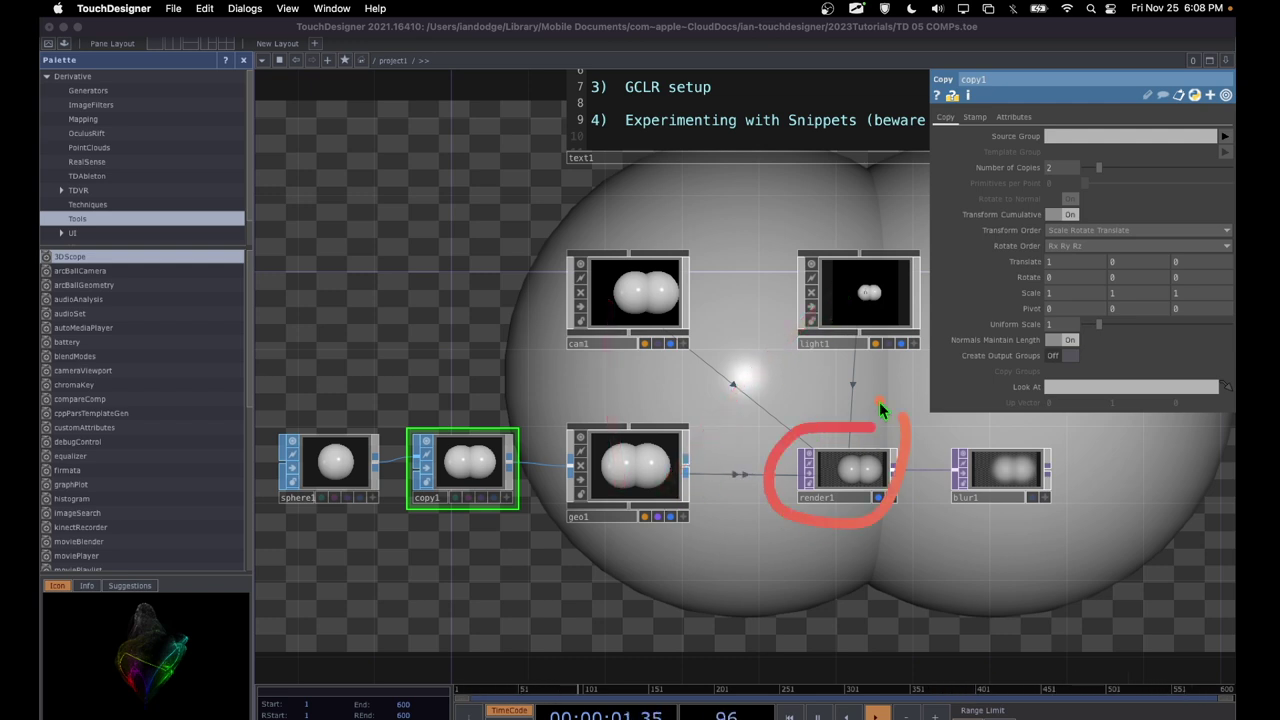
drag(633, 486, 638, 281)
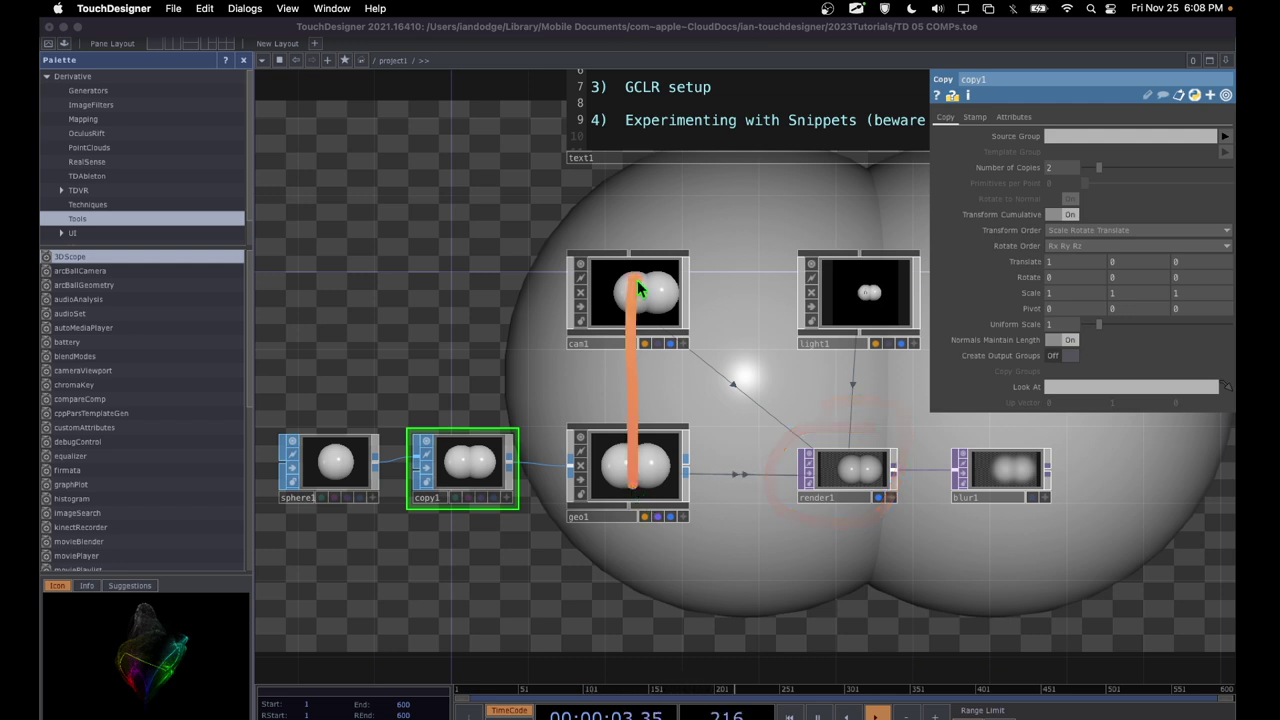
mouse_move(855, 408)
mouse_down()
mouse_move(750, 488)
mouse_move(800, 561)
mouse_move(876, 432)
mouse_up()
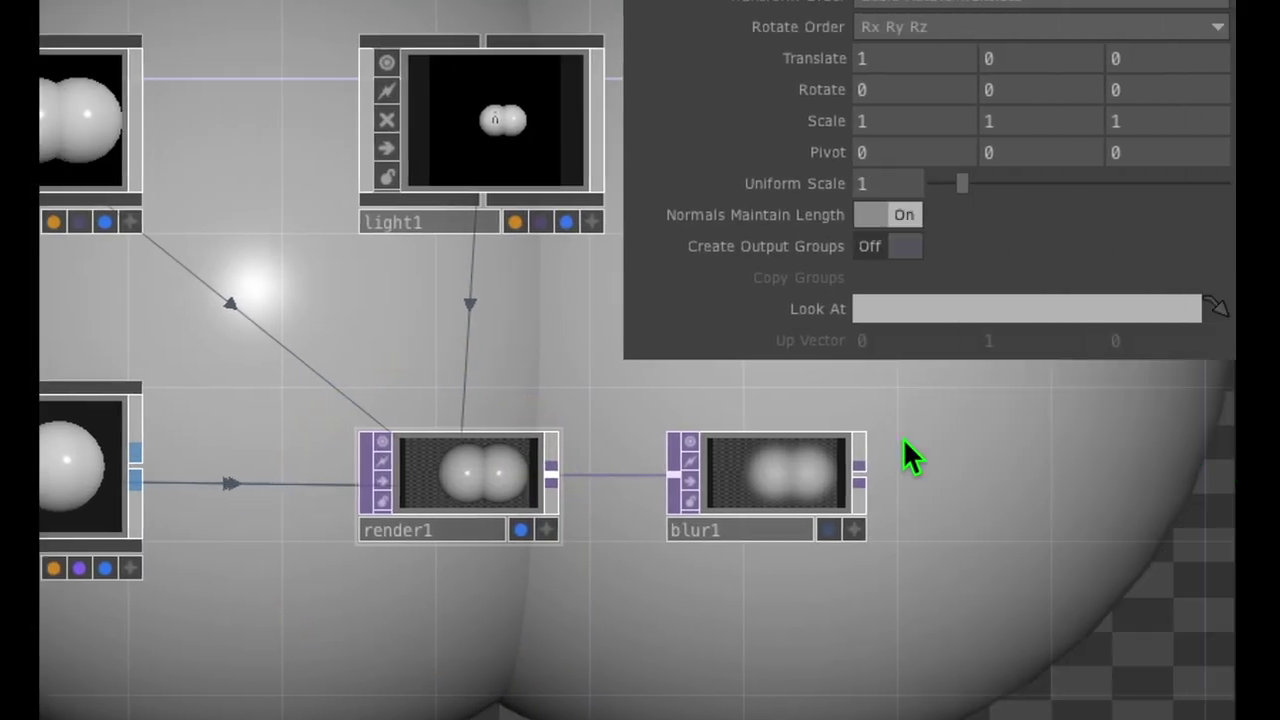
click(1185, 409)
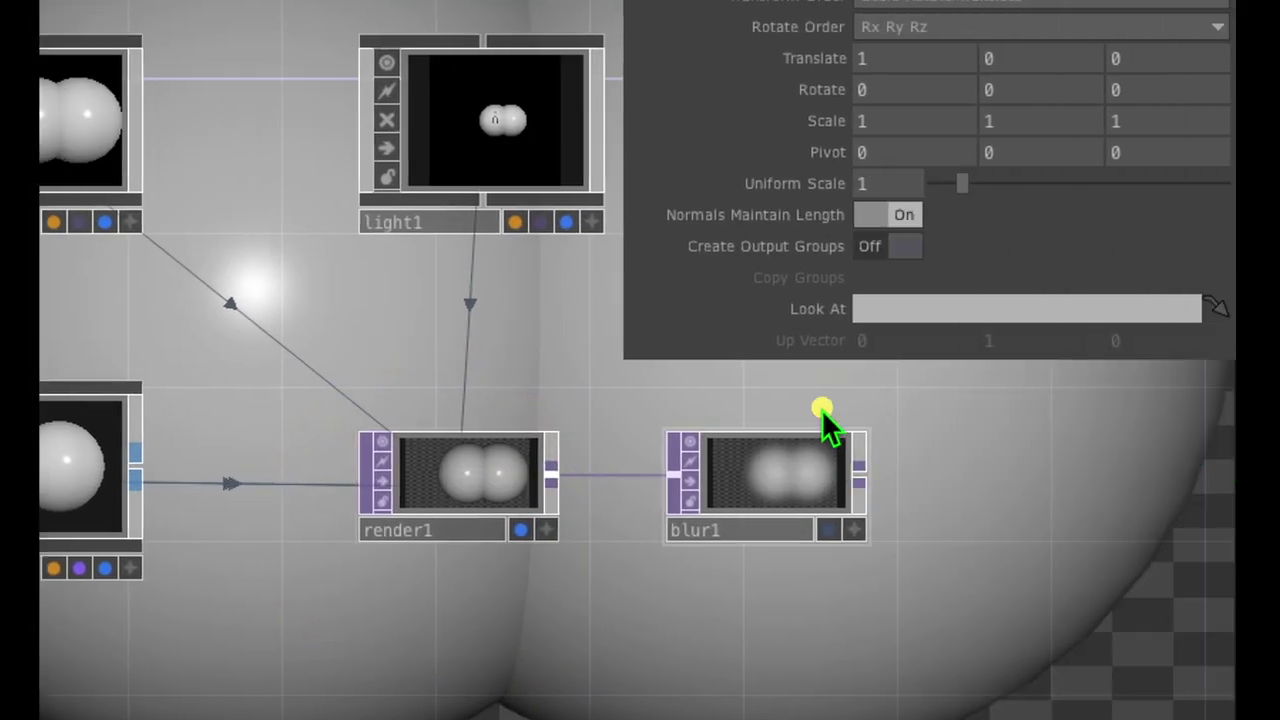
mouse_move(494, 395)
mouse_down()
mouse_move(363, 489)
mouse_move(558, 392)
mouse_move(480, 410)
mouse_up()
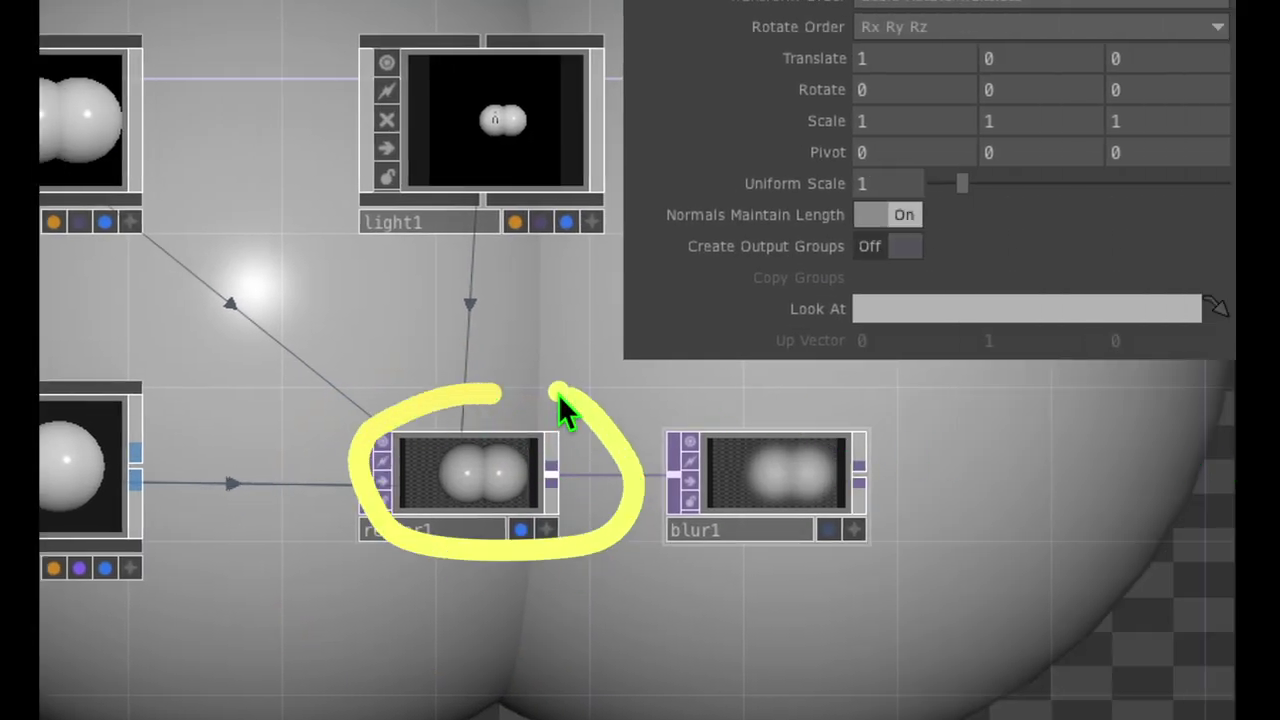
mouse_move(833, 384)
mouse_down()
mouse_move(766, 384)
mouse_move(641, 487)
mouse_move(826, 587)
mouse_move(879, 461)
mouse_move(797, 411)
mouse_up()
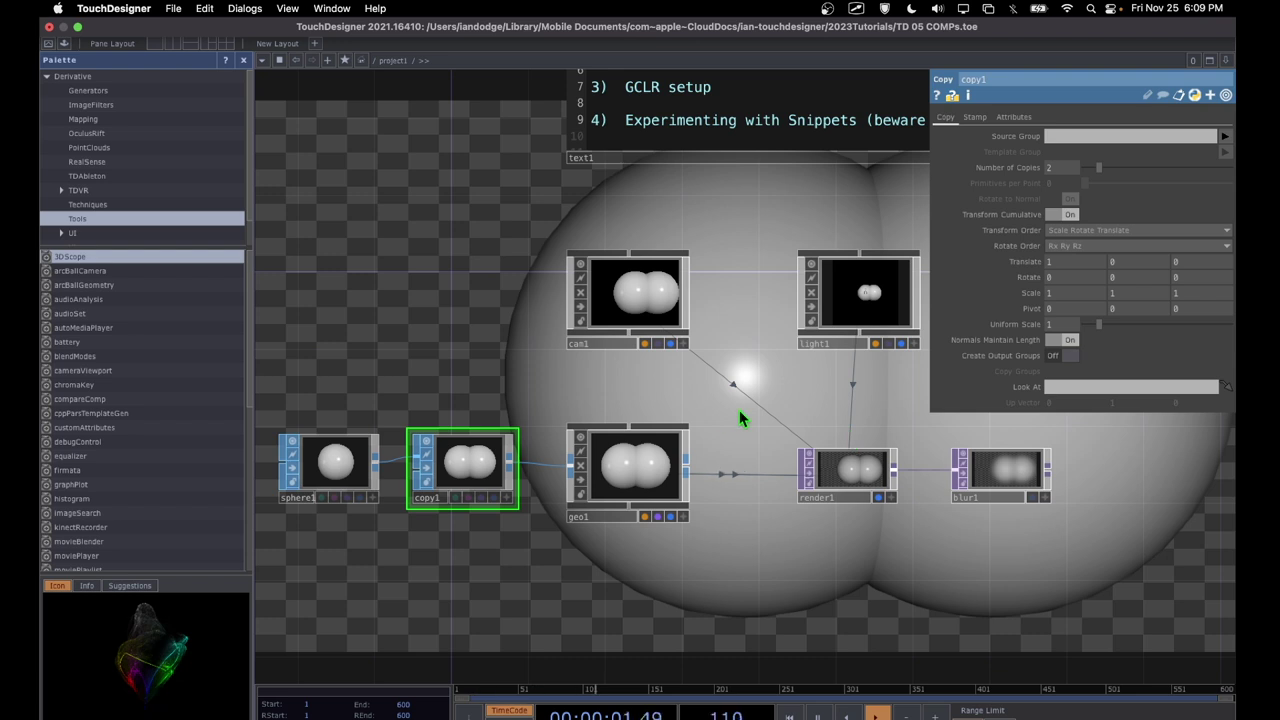
drag(480, 209, 522, 218)
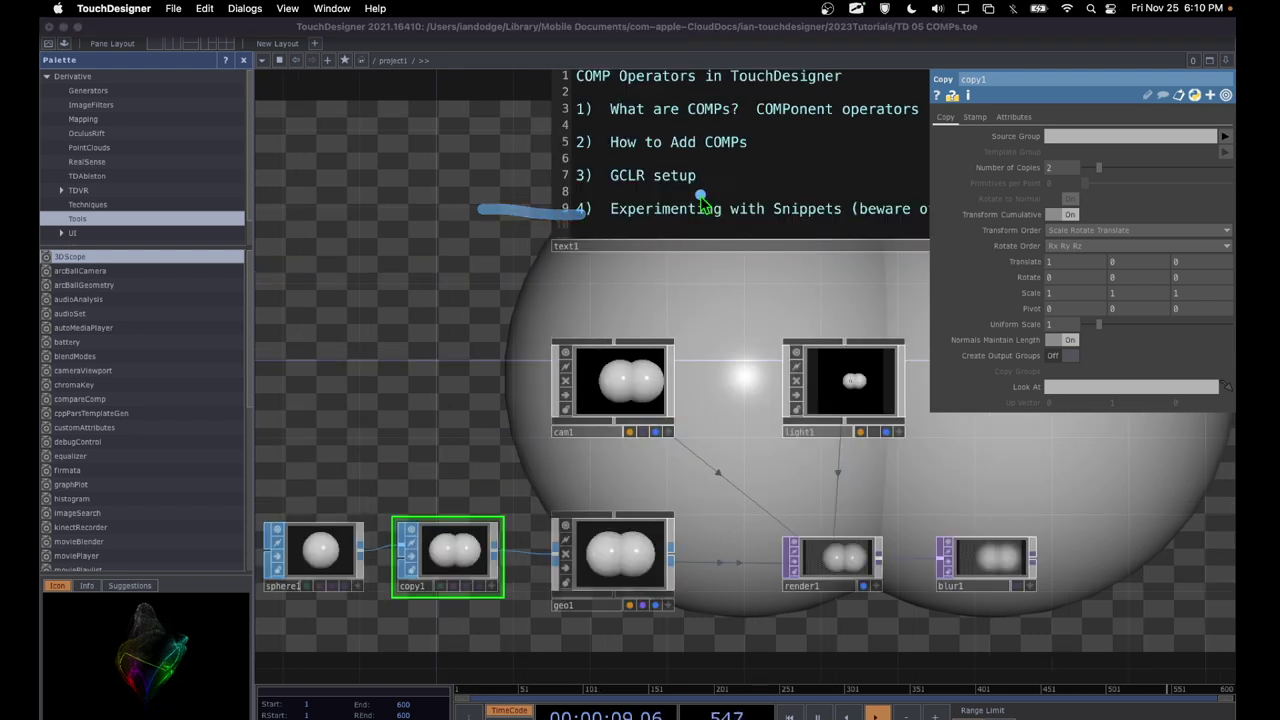
mouse_move(703, 193)
mouse_down()
mouse_move(544, 225)
mouse_move(589, 268)
mouse_move(921, 241)
mouse_move(869, 197)
mouse_move(721, 185)
mouse_move(668, 186)
mouse_up()
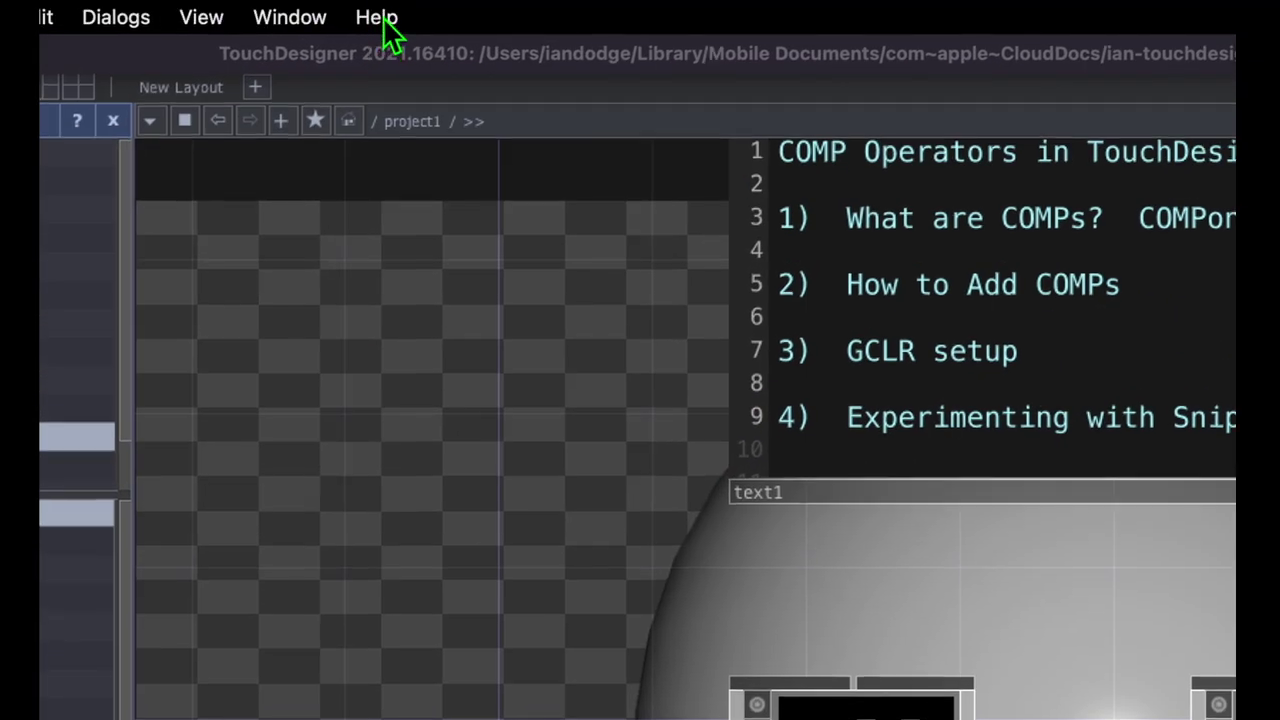
Step: Open the Operator Snippets and list the examples of the COMP family
click(384, 22)
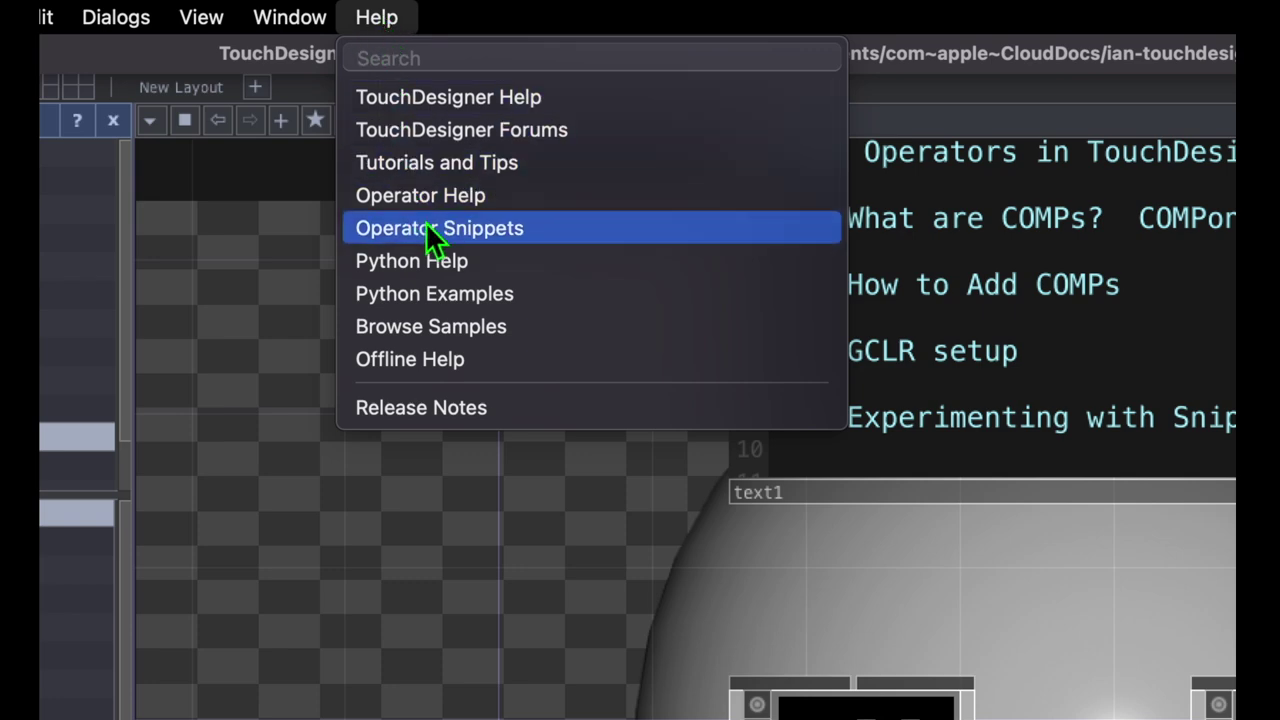
click(464, 226)
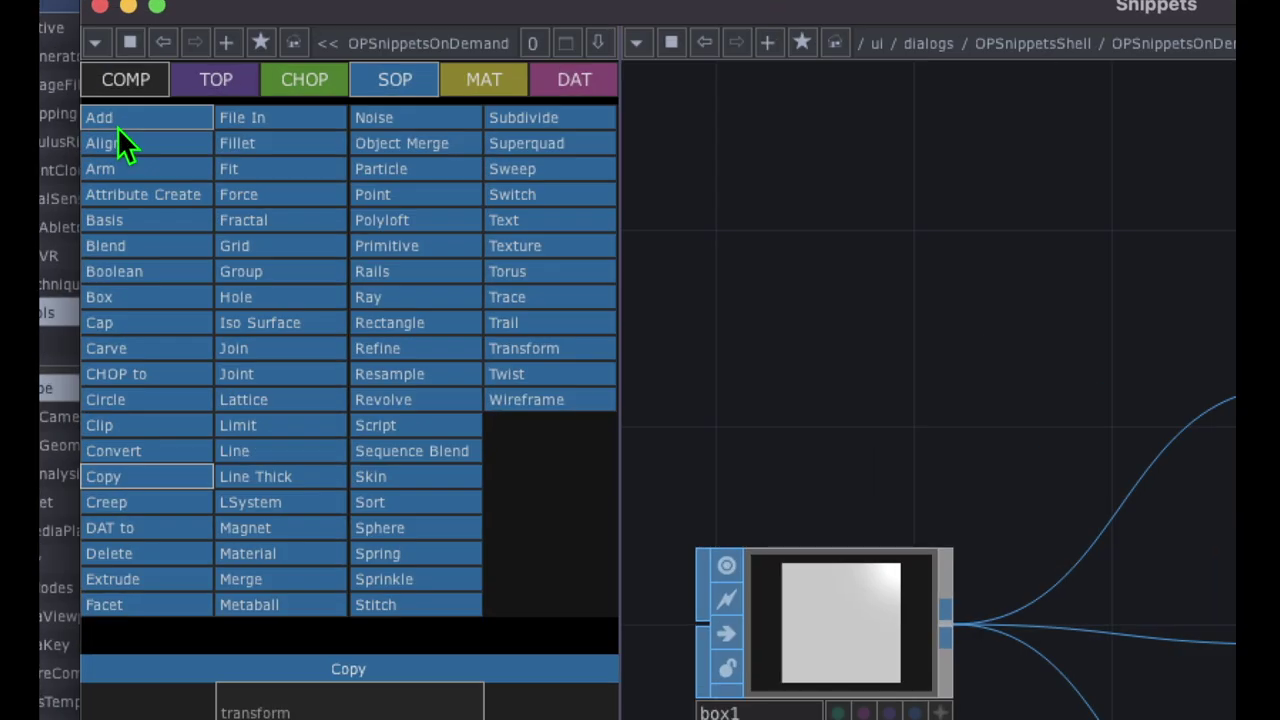
click(144, 86)
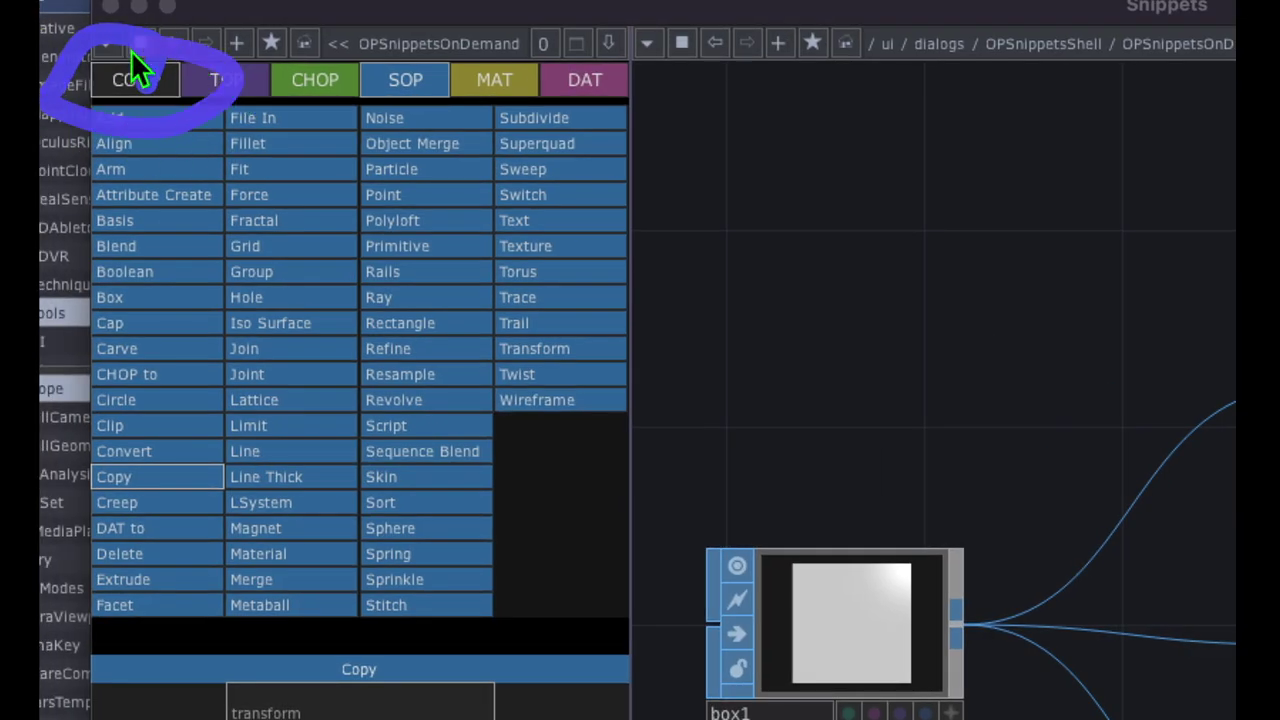
click(140, 78)
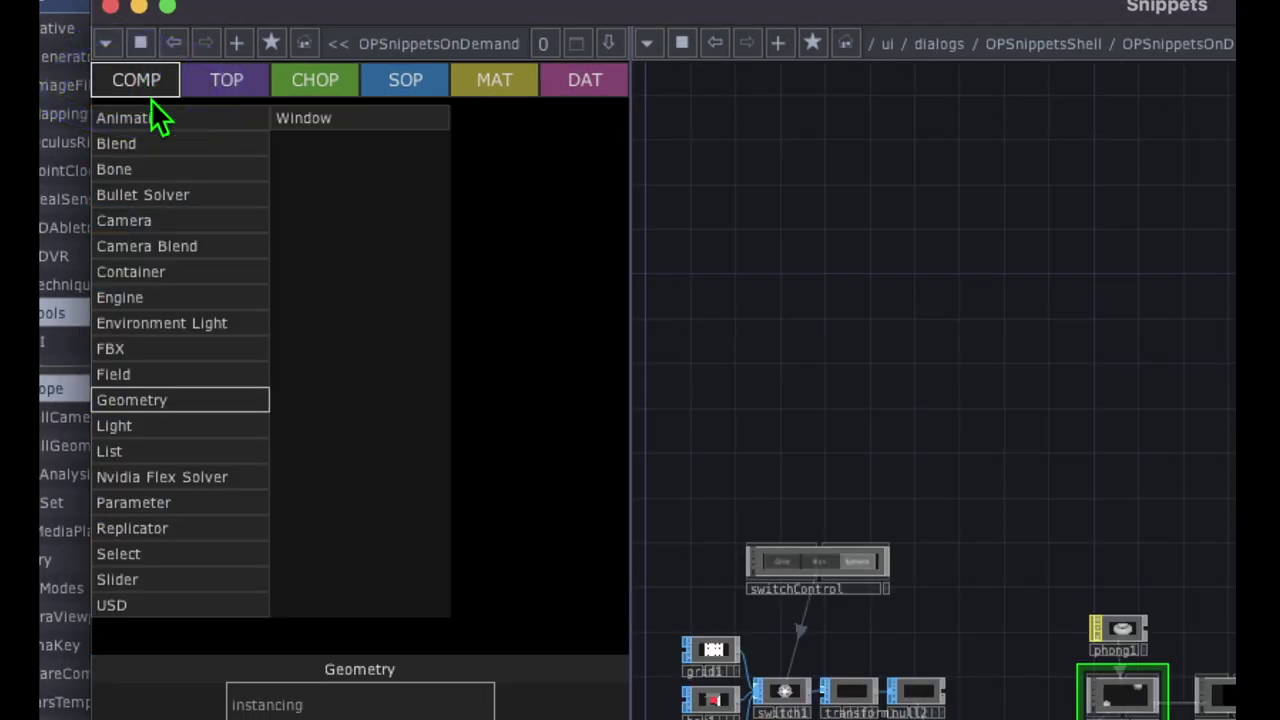
Step: View the Camera COMP snippet, followed by the Geometry COMP snippet with its instancing example and description
click(166, 221)
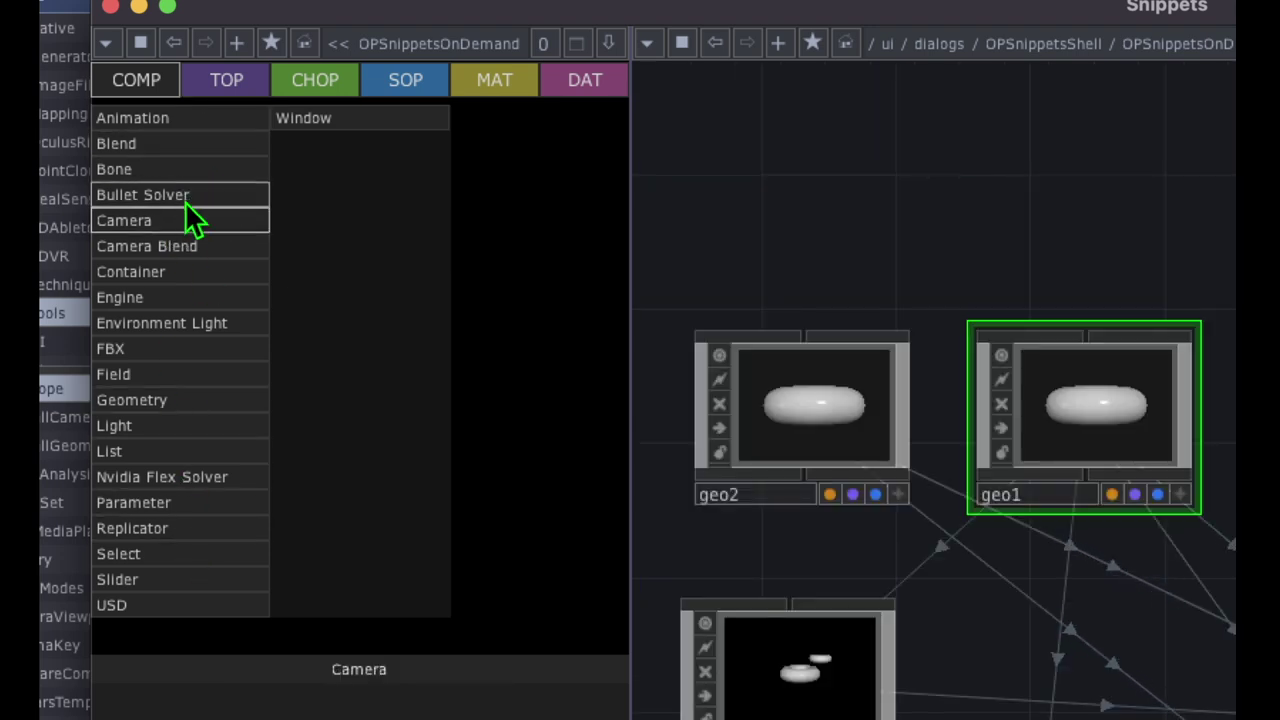
click(196, 402)
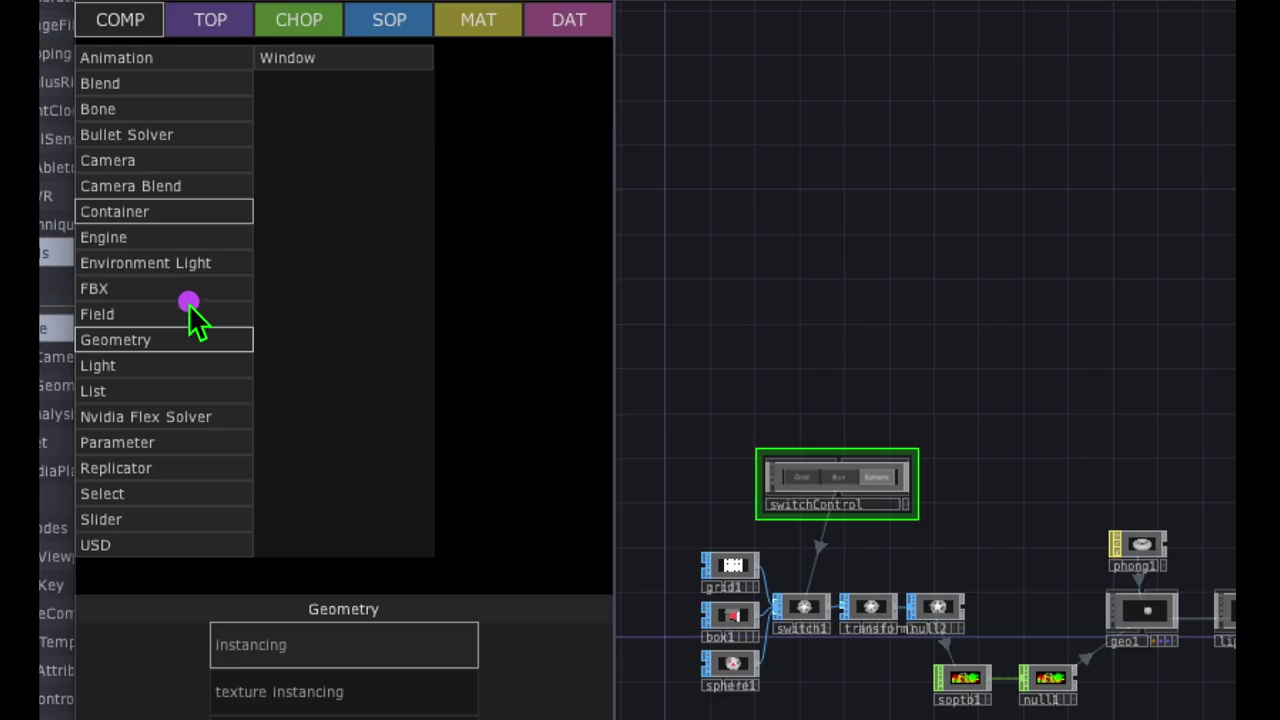
drag(190, 305, 82, 305)
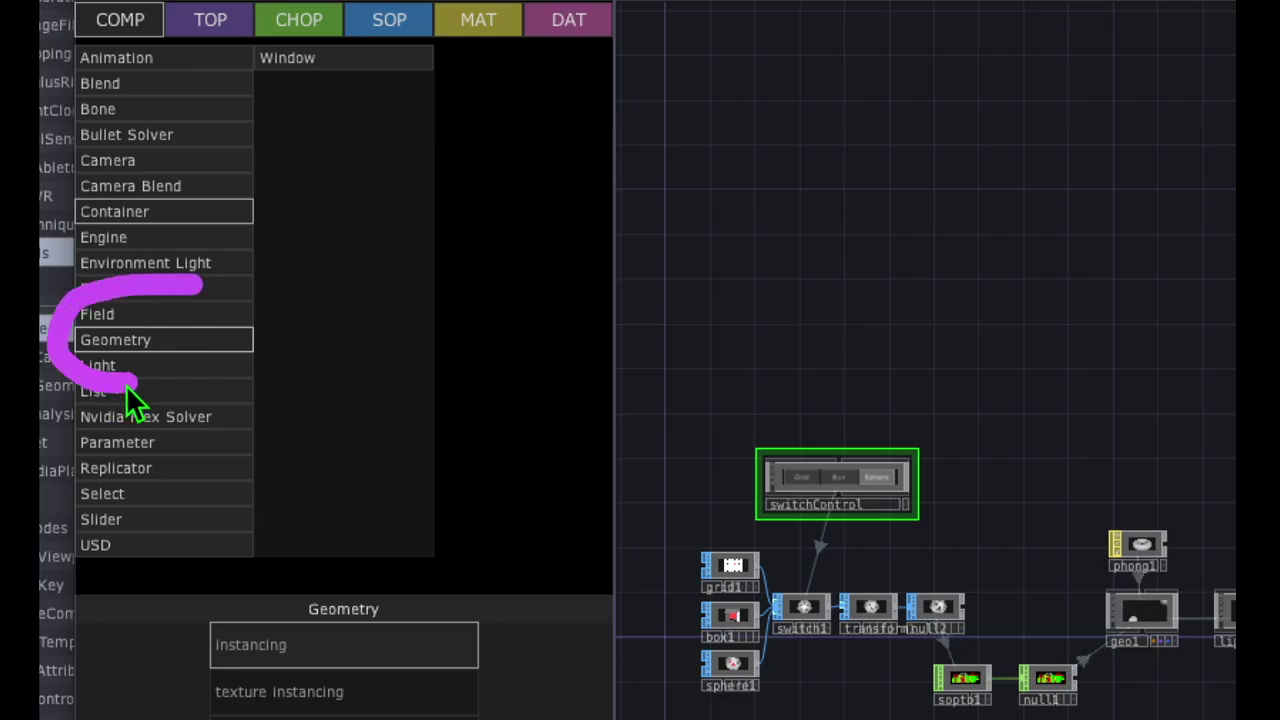
mouse_move(126, 385)
mouse_down()
mouse_move(256, 349)
mouse_move(177, 300)
mouse_up()
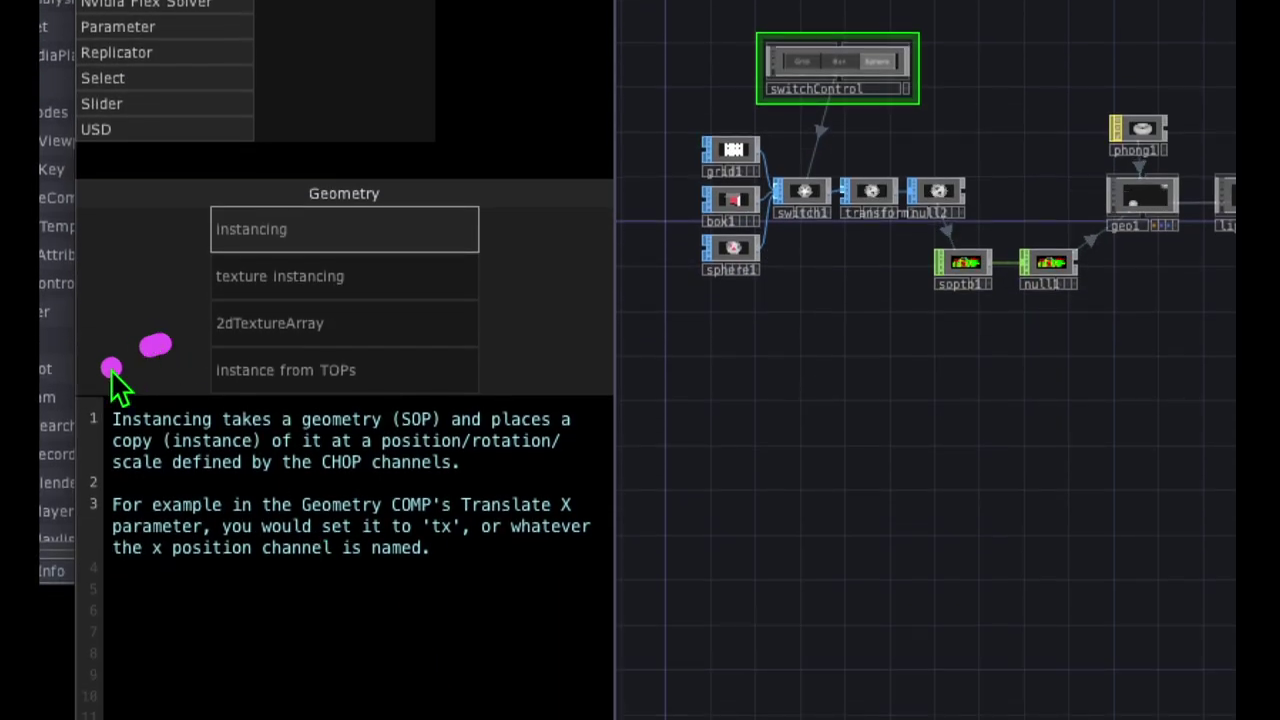
mouse_move(170, 345)
mouse_down()
mouse_move(473, 638)
mouse_move(347, 331)
mouse_move(119, 385)
mouse_up()
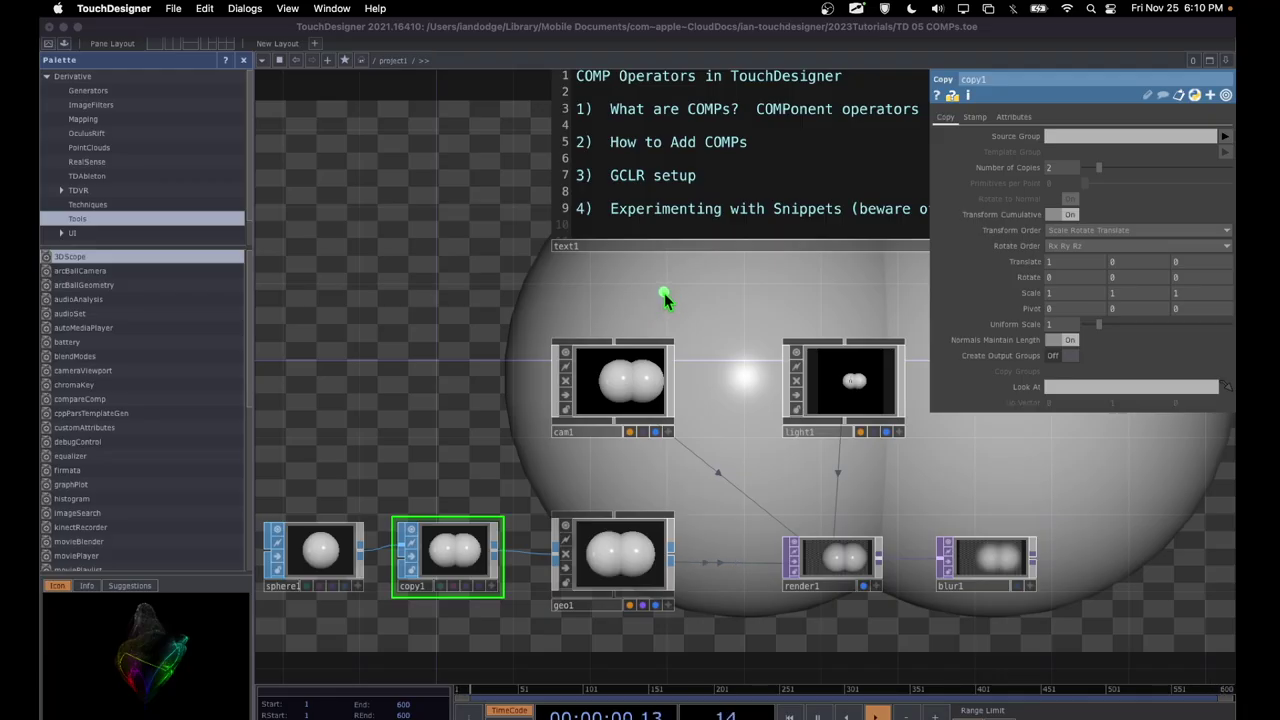
mouse_move(665, 297)
mouse_down()
mouse_move(516, 297)
mouse_move(279, 497)
mouse_move(451, 623)
mouse_move(893, 586)
mouse_move(996, 545)
mouse_move(908, 318)
mouse_move(633, 257)
mouse_move(572, 303)
mouse_up()
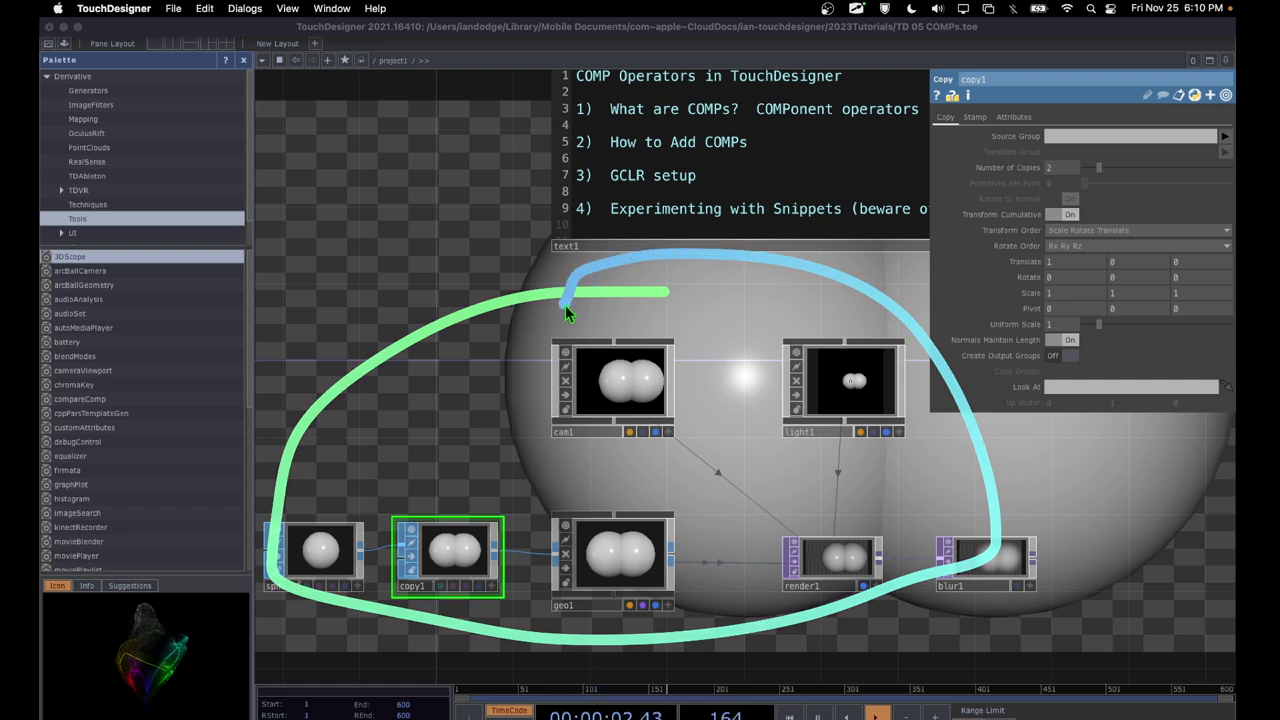